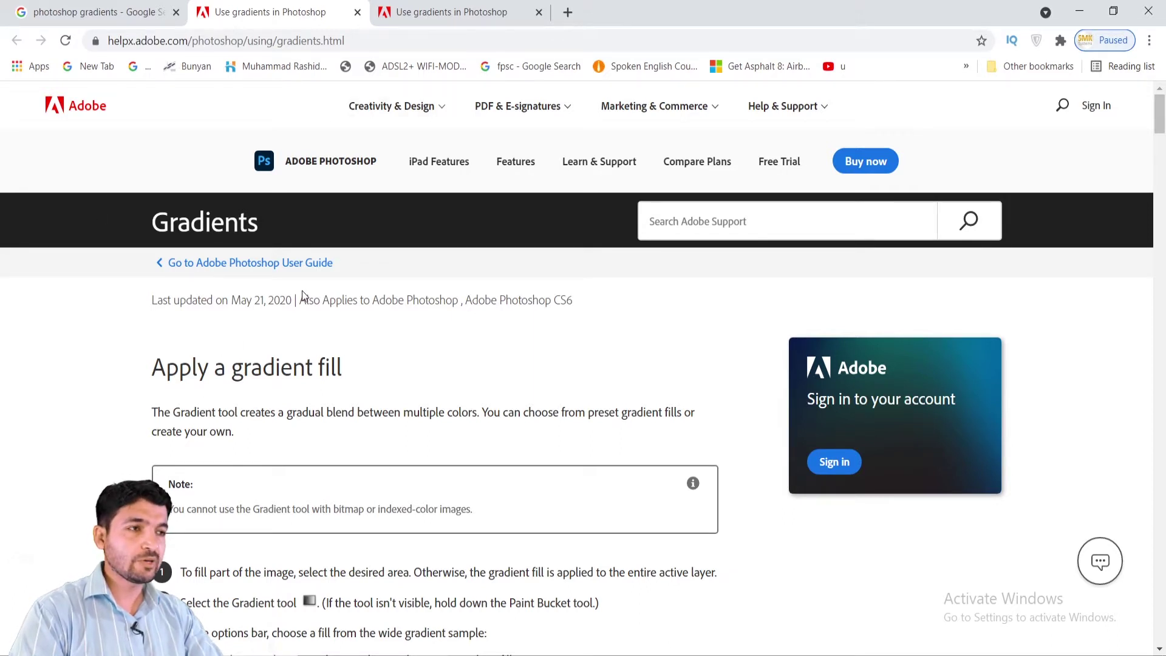
- Read the introduction and first instructions on applying a gradient fill in Adobe's Gradients help page
scroll(301, 291, down, 4)
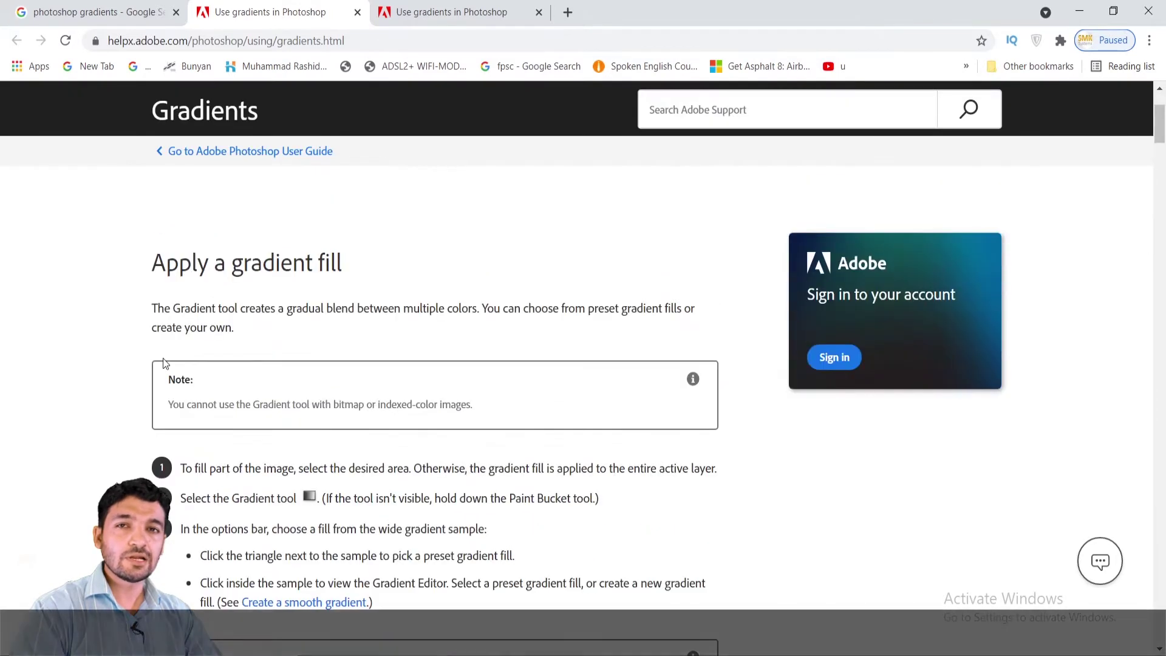
scroll(81, 364, down, 1)
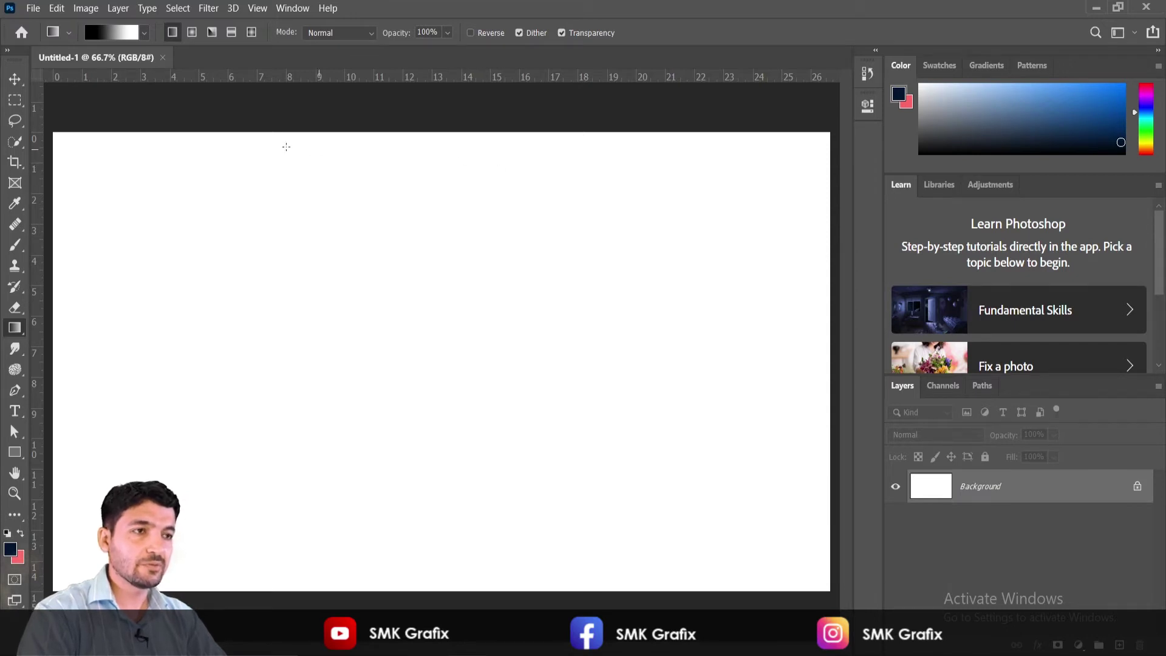
- Show the tools grouped with the Gradient Tool and cycle through them, returning to the Gradient Tool
right_click(16, 331)
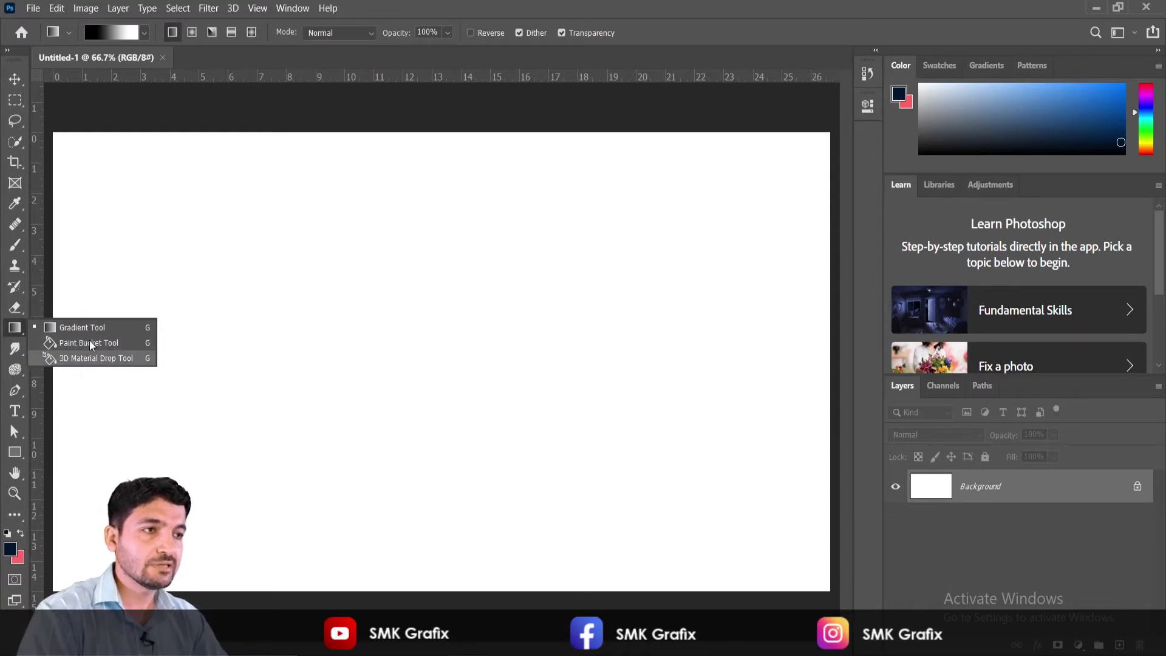
click(82, 327)
key(shift+g)
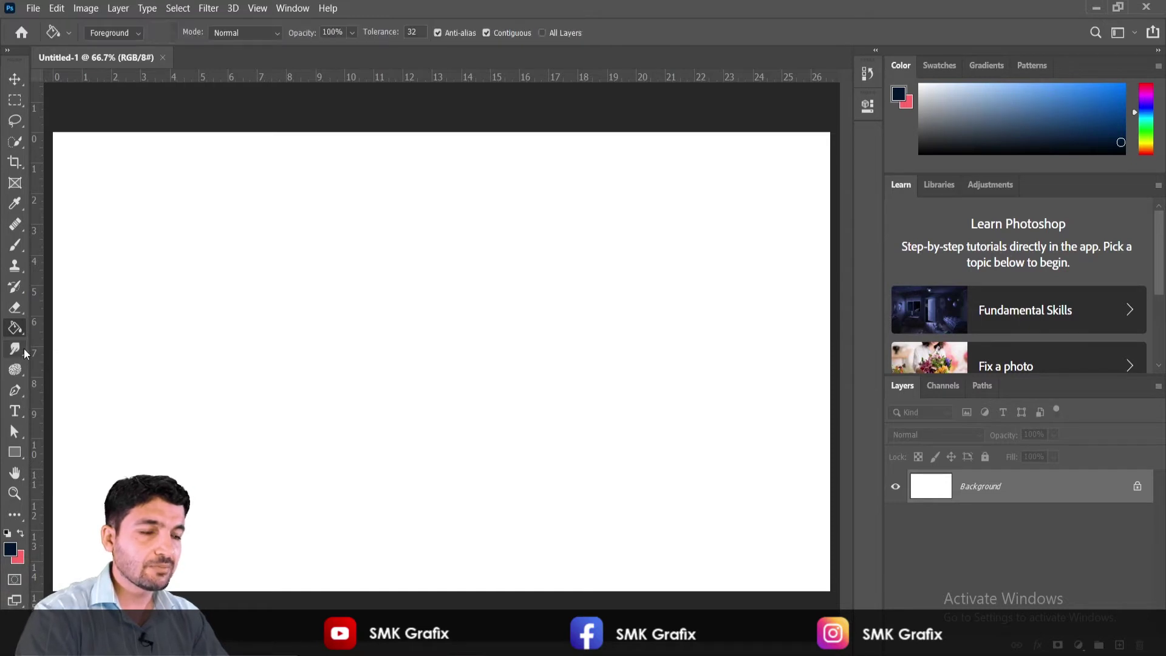
key(shift+g)
key(shift+g)
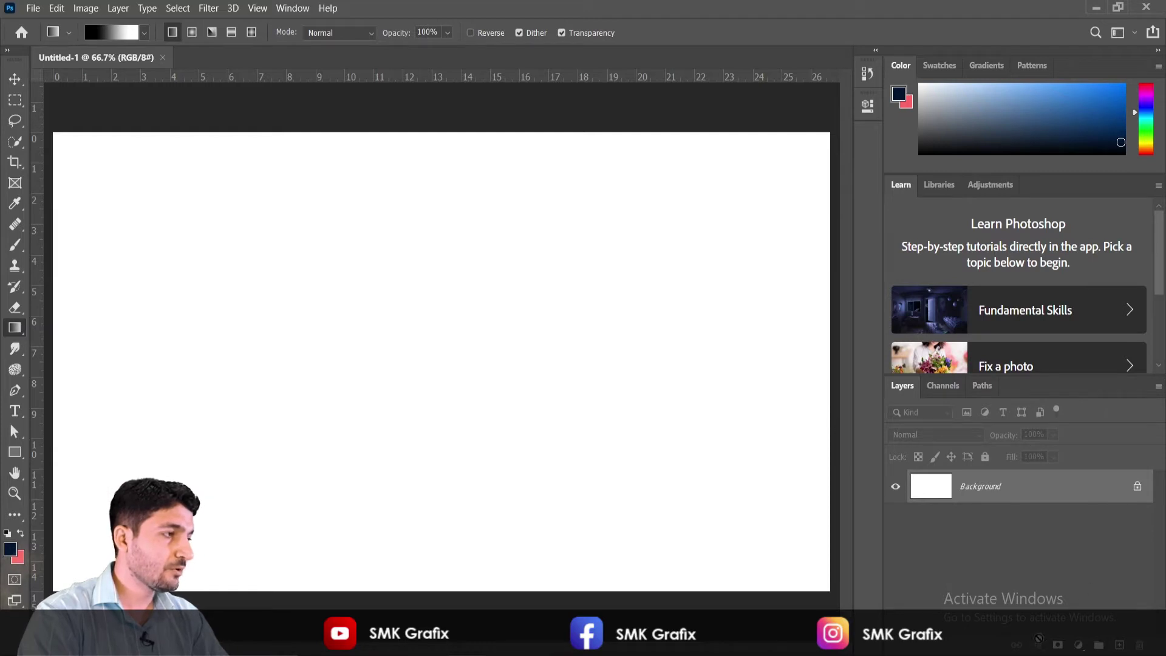
- Unlock the Background layer and view the available layer styles and adjustment layers without applying any
click(1137, 486)
click(1038, 645)
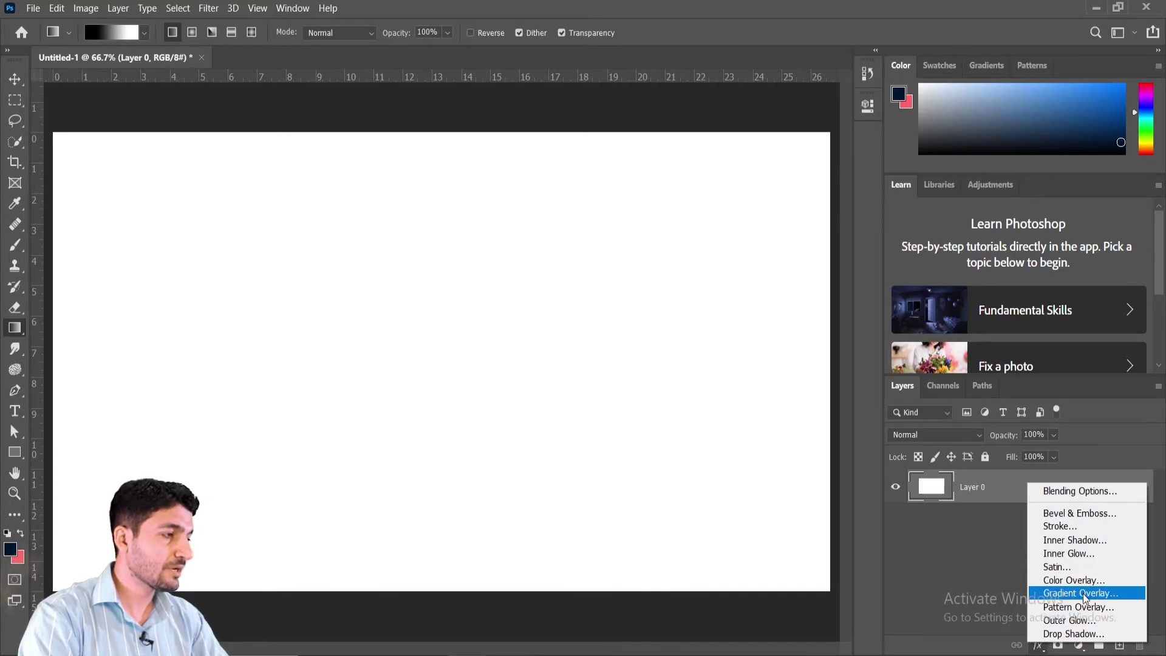
click(907, 599)
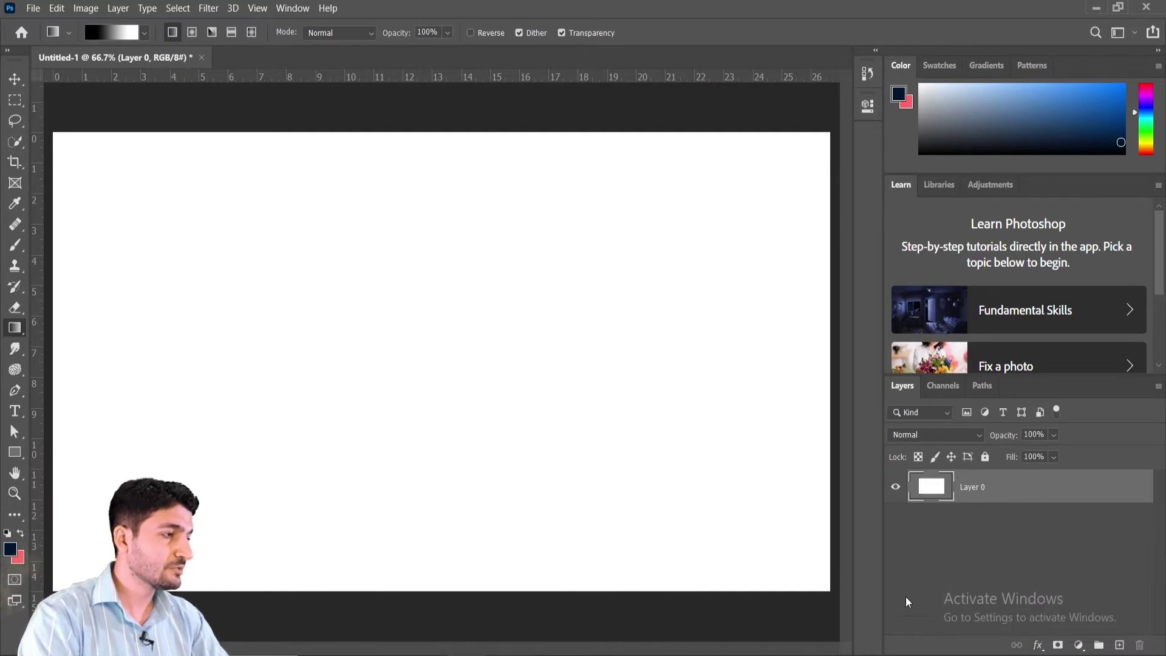
click(1079, 645)
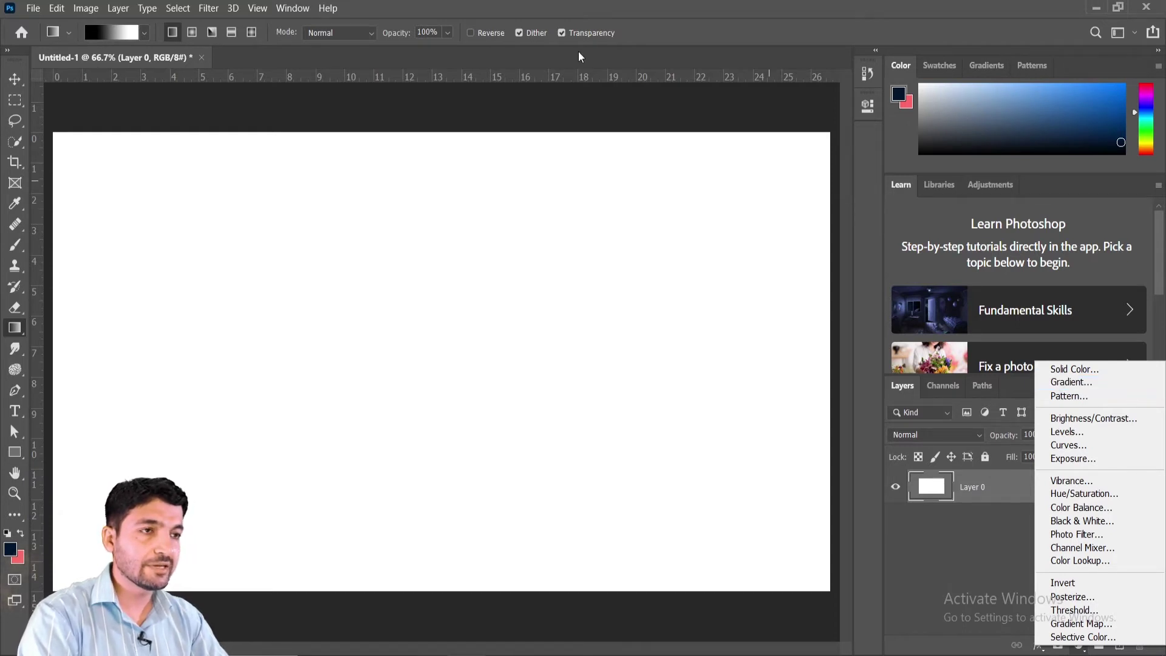
click(528, 7)
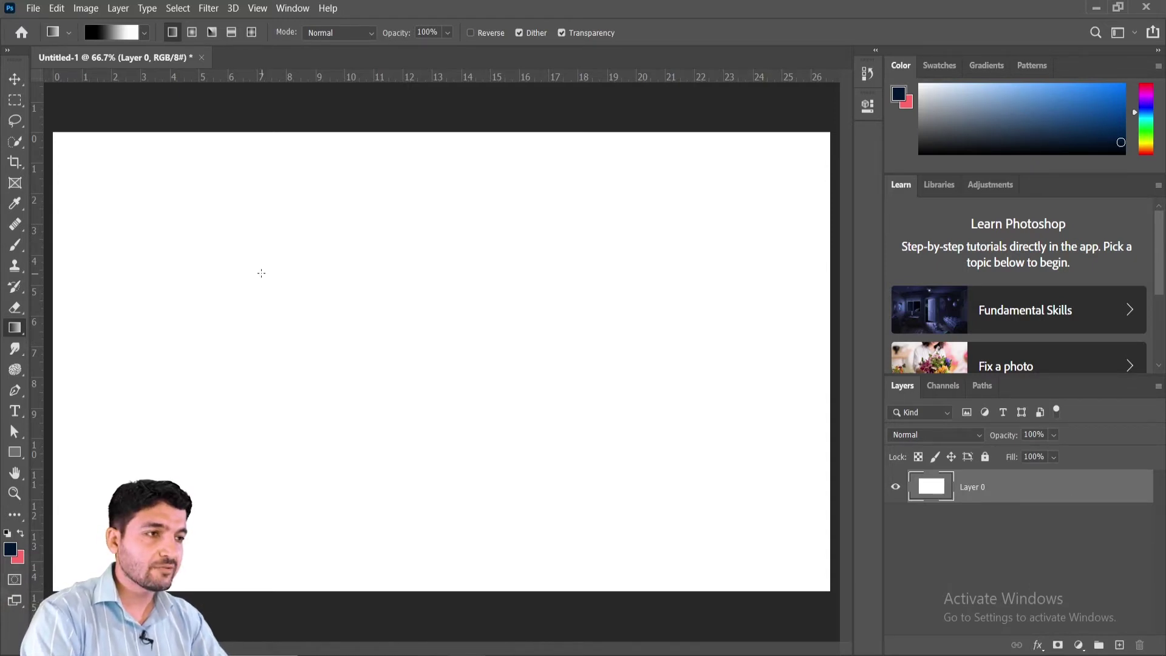
- Fill the layer with a linear black-to-white gradient running diagonally from the lower left towards the upper right of the canvas
drag(193, 430, 467, 333)
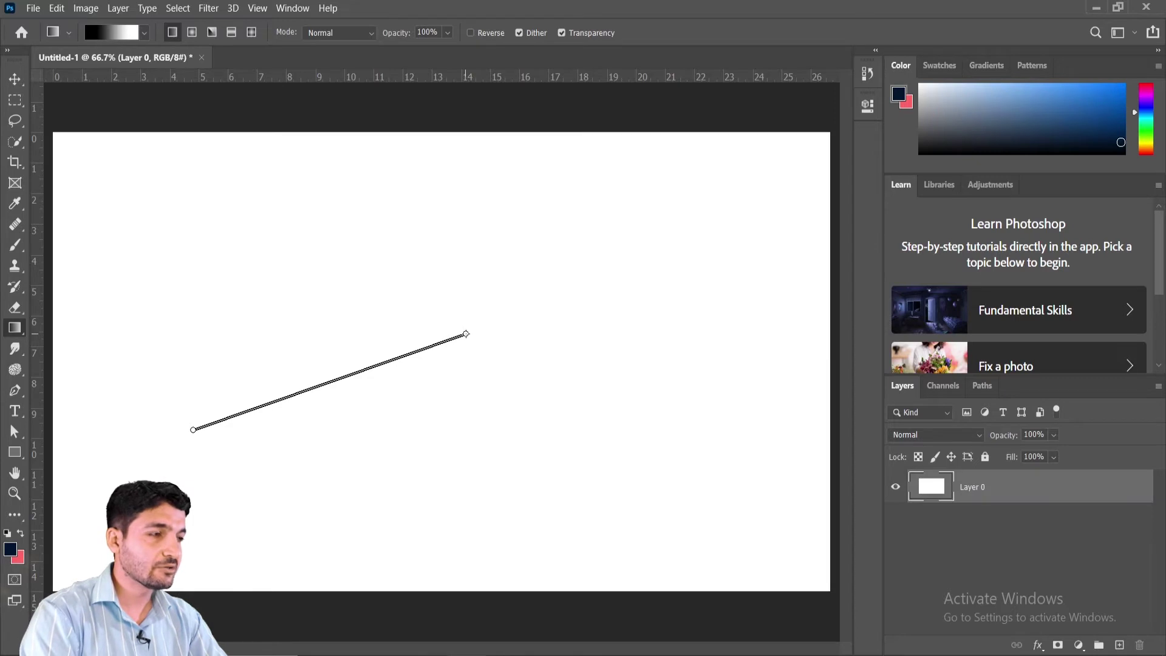
drag(466, 333, 651, 284)
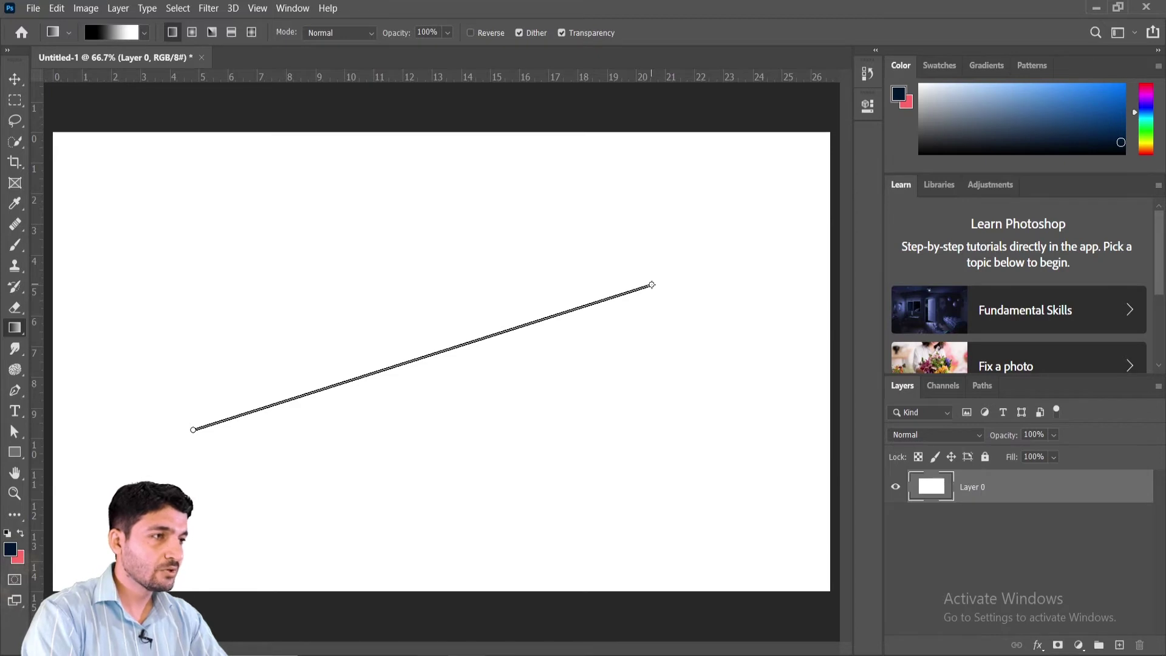
drag(652, 285, 652, 284)
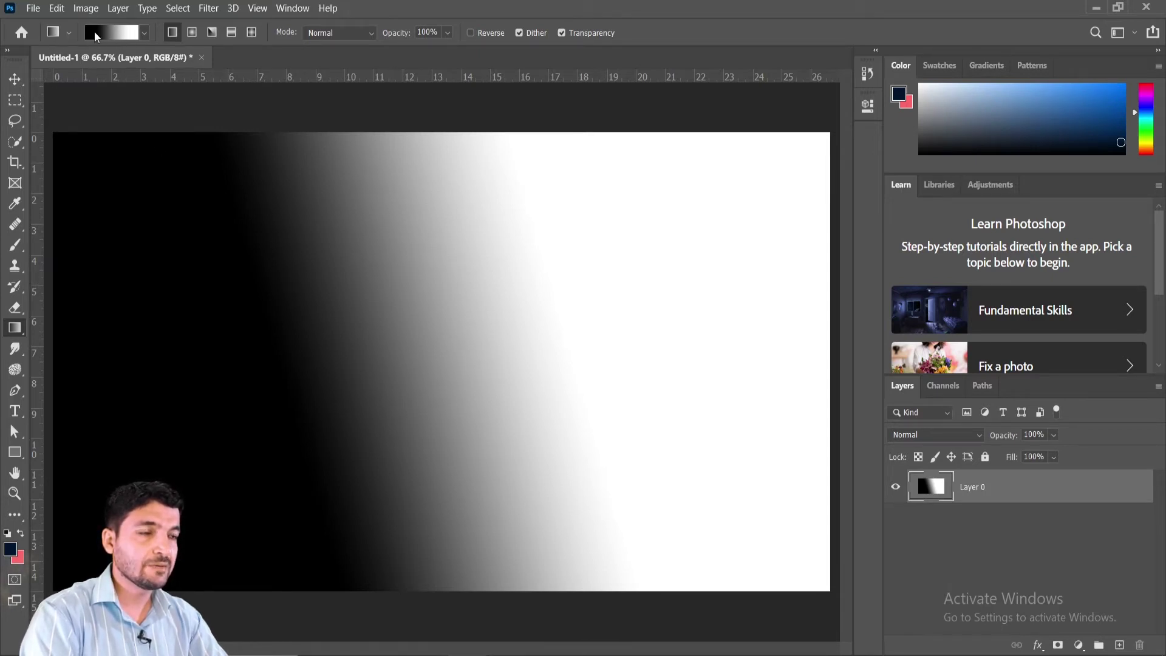
- Choose the Red, Green preset and draw a linear gradient from the canvas's lower right towards its upper left
click(144, 33)
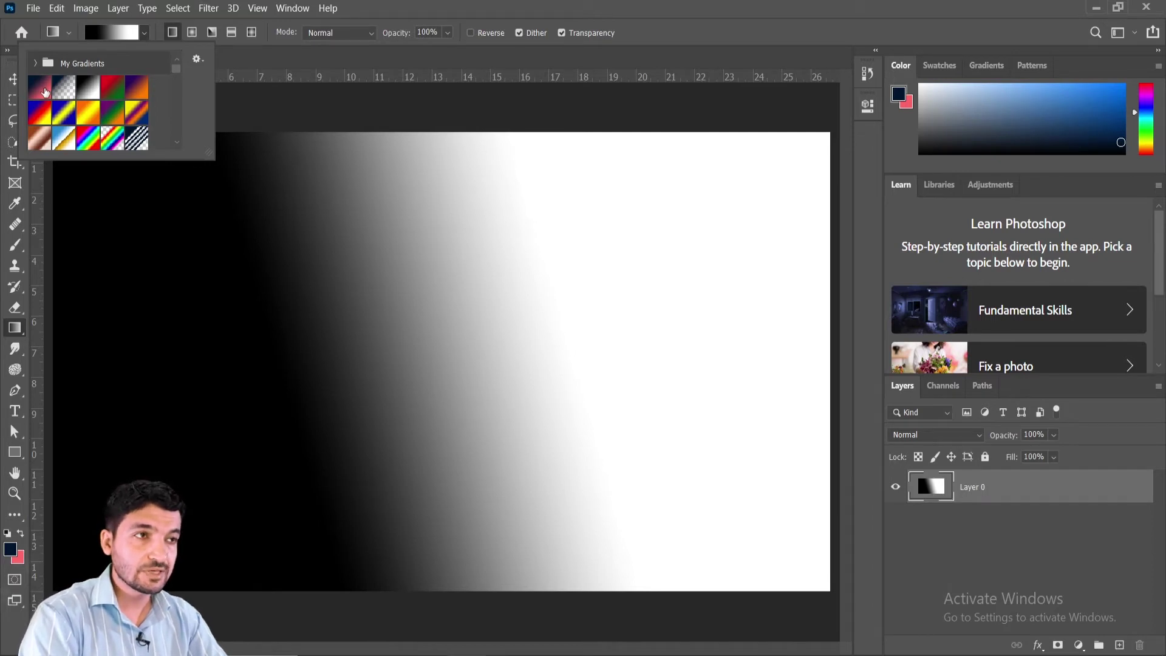
click(109, 92)
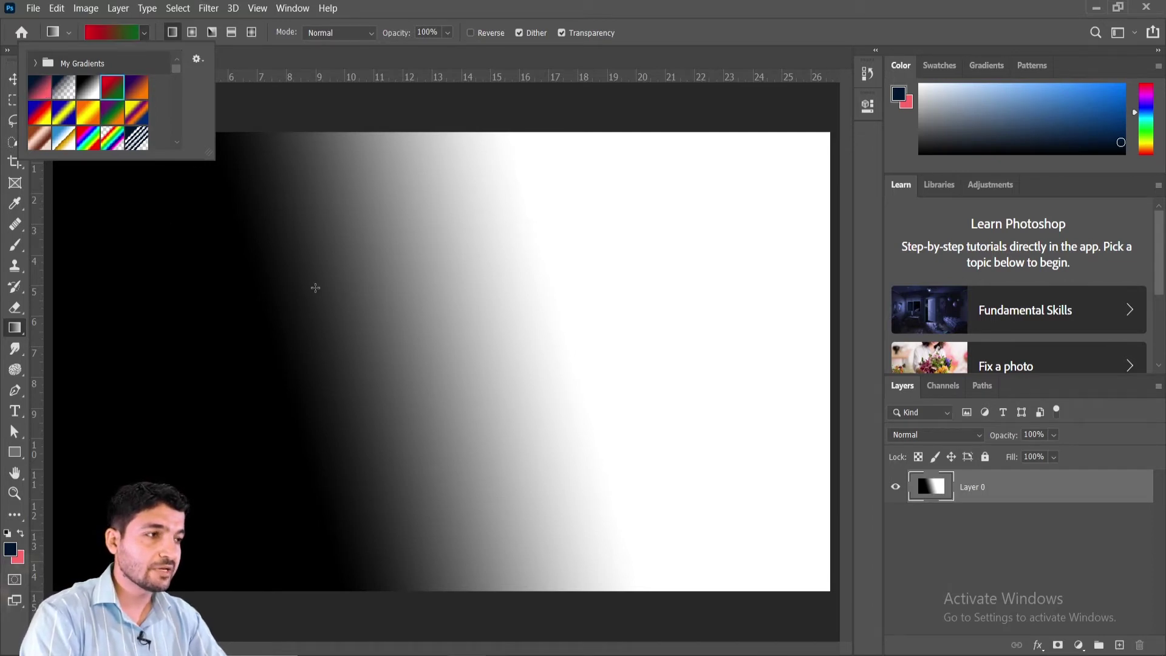
drag(633, 460, 215, 266)
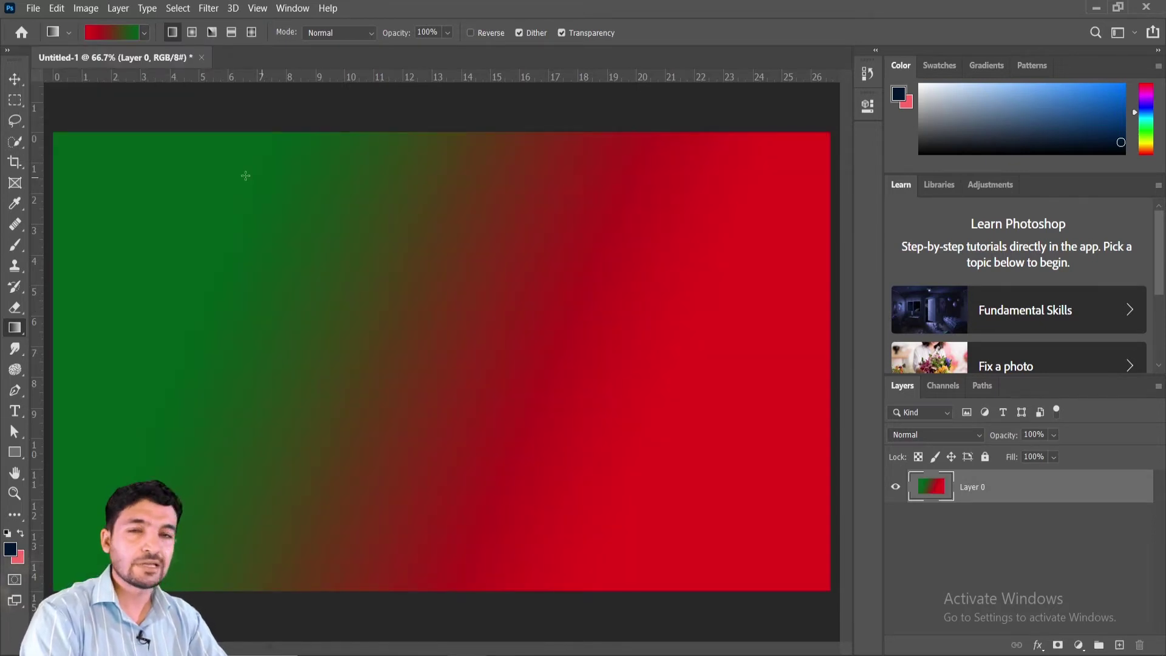
- View the Red, Green gradient in the Gradient Editor and close it without making changes
click(115, 34)
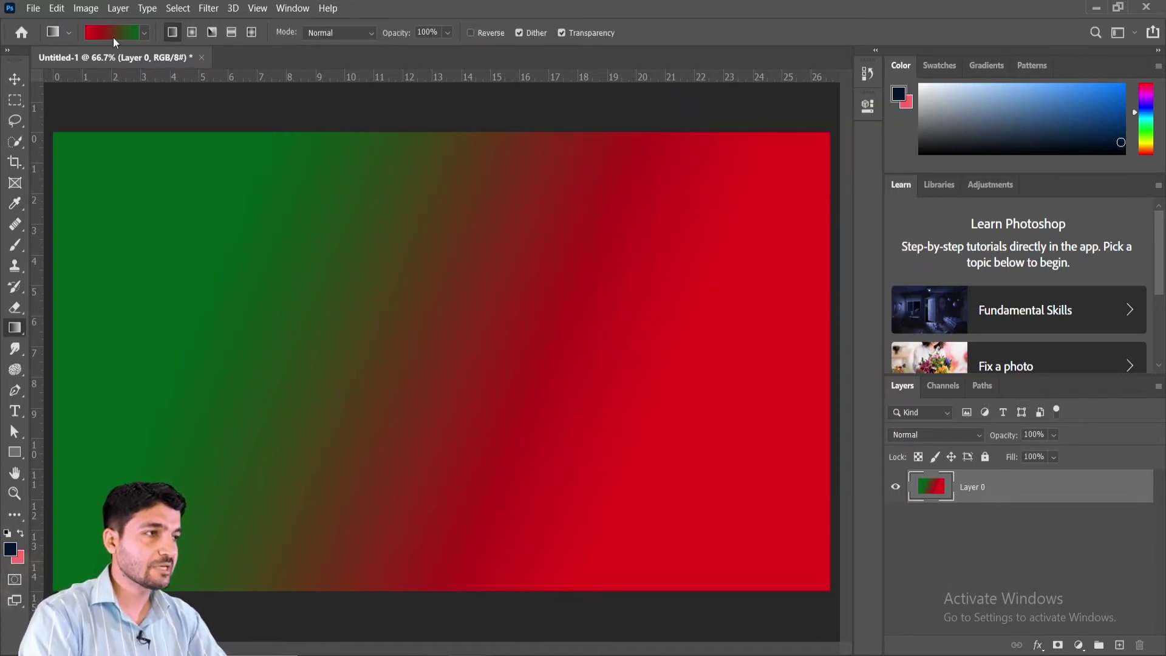
click(116, 34)
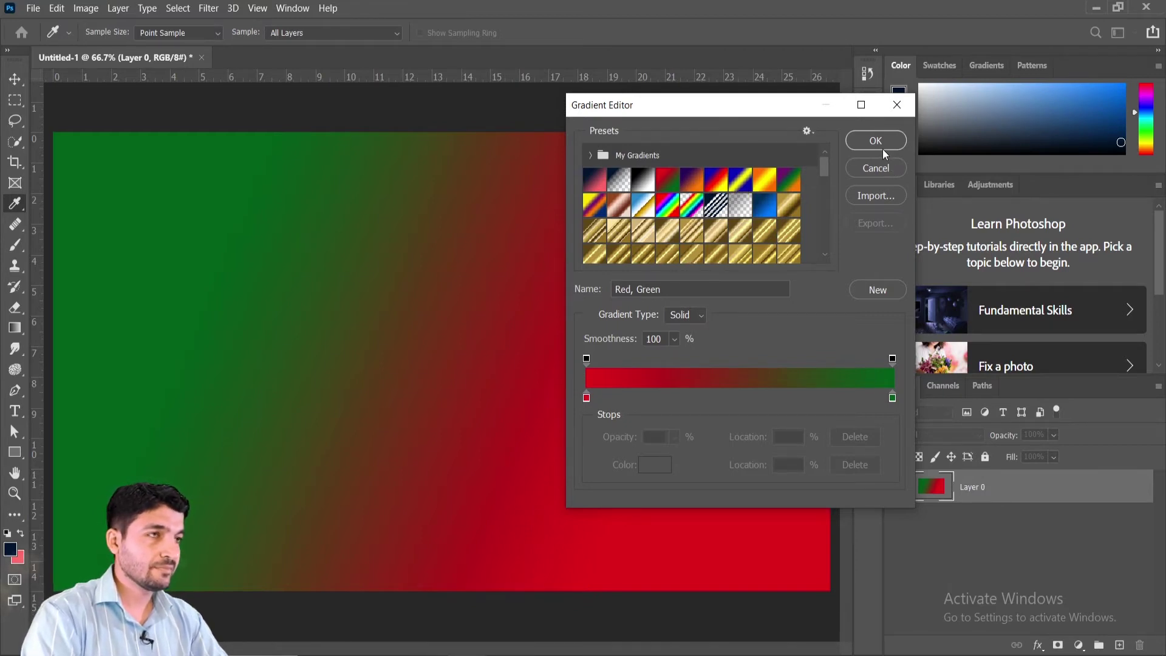
click(882, 169)
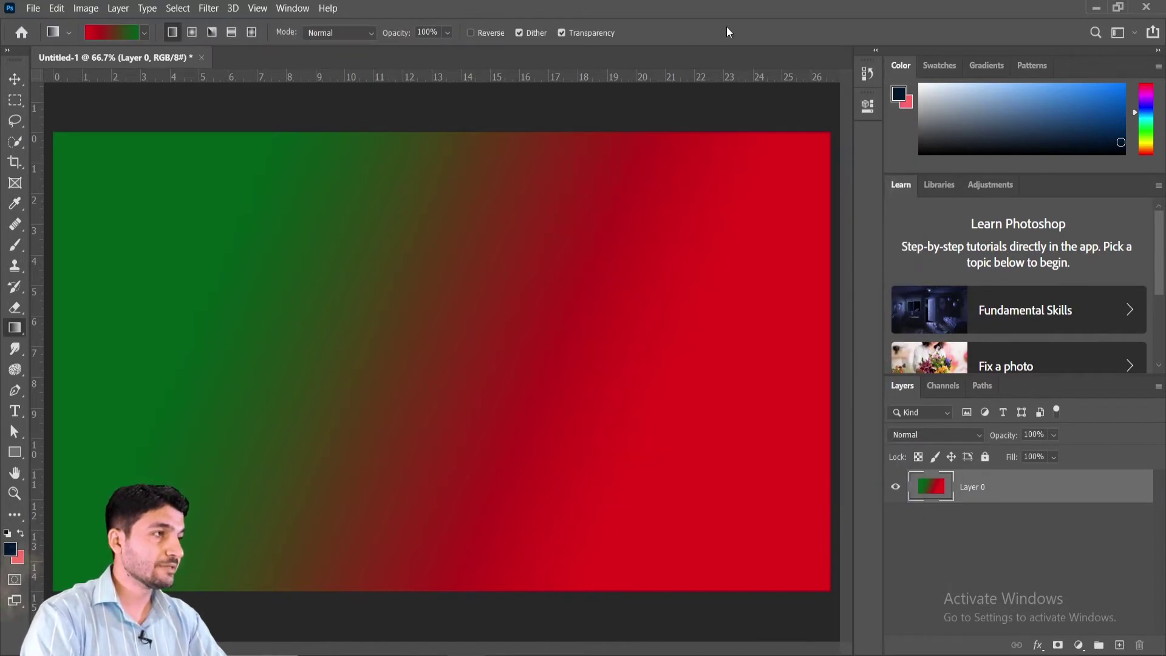
- Browse the gradient preset library and expand the Basics, Blues, Purples and Pinks groups
click(975, 65)
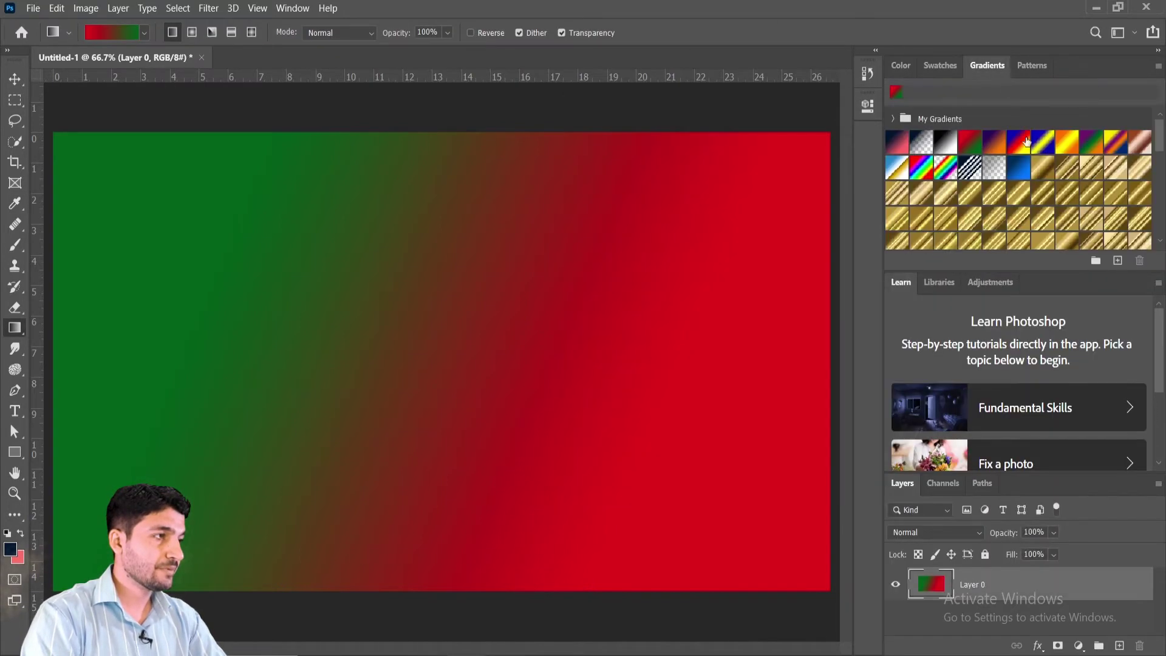
scroll(995, 176, down, 6)
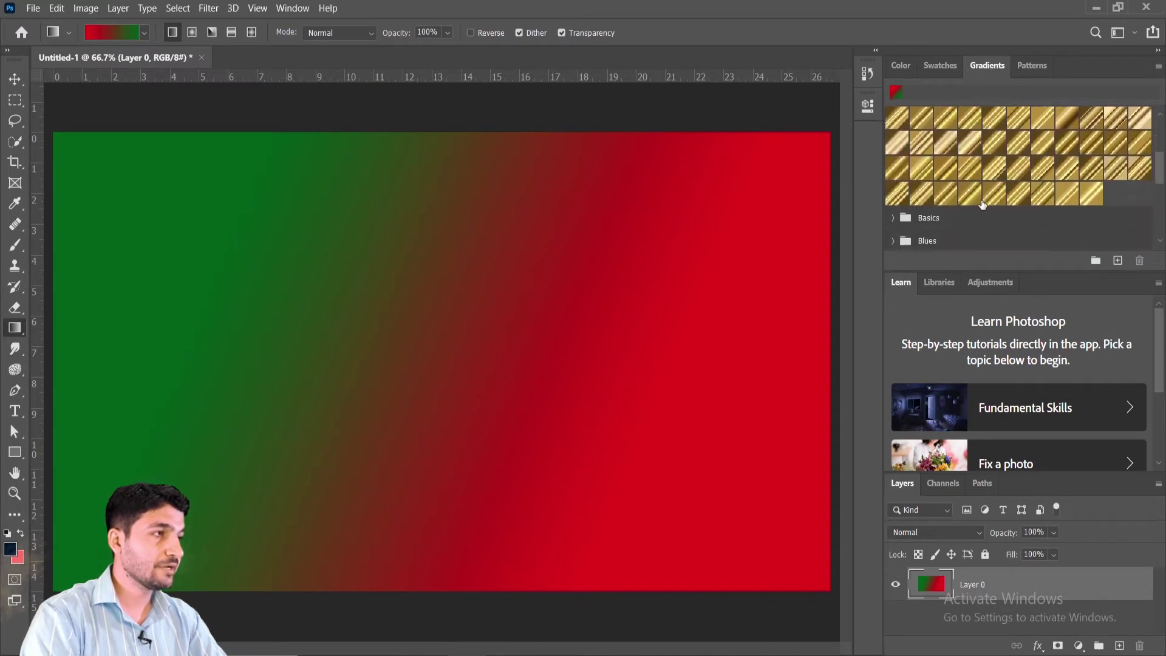
scroll(982, 206, up, 1)
scroll(980, 204, down, 4)
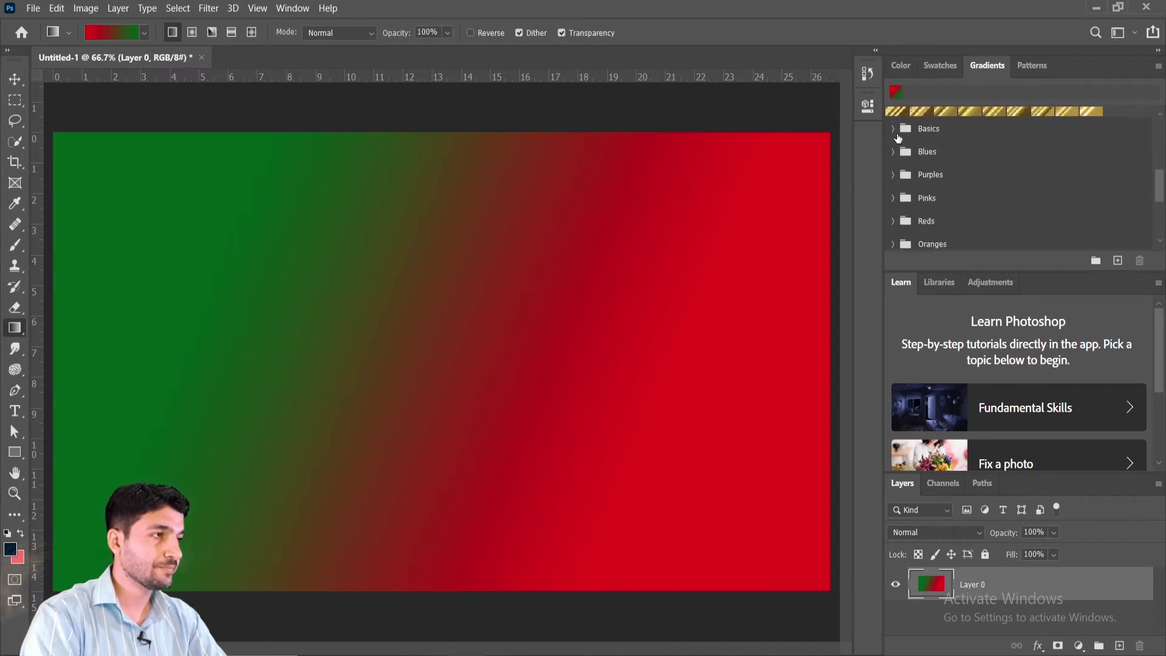
click(893, 128)
click(893, 178)
scroll(899, 182, down, 3)
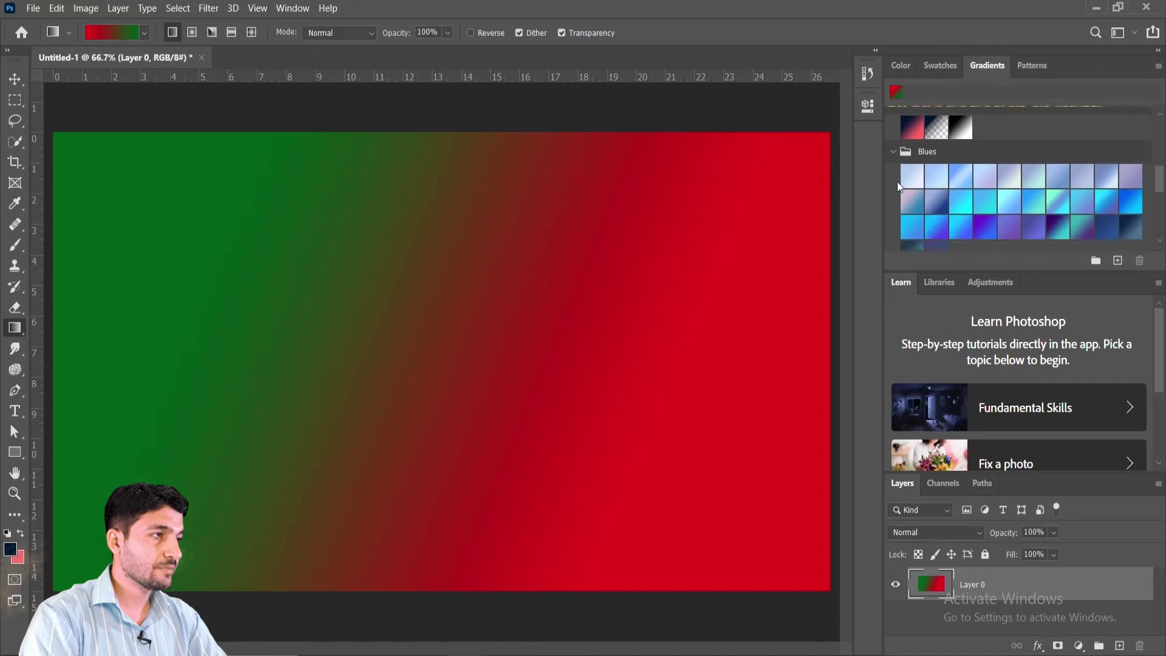
scroll(914, 205, down, 5)
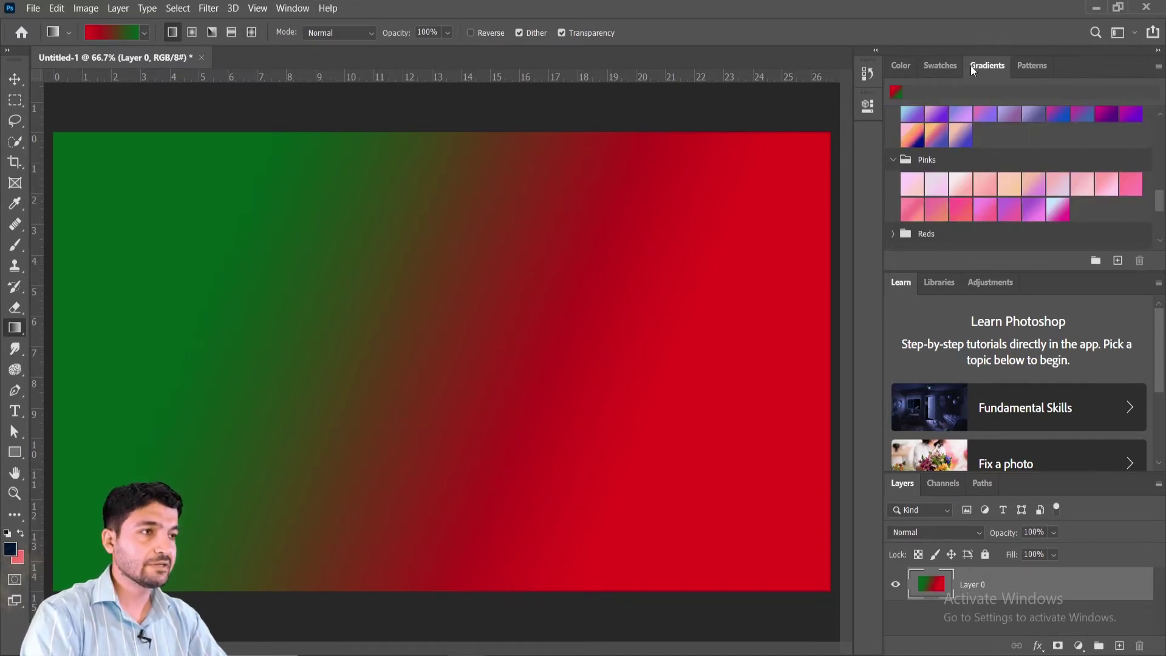
- Hide the gradient preset library and show it again
click(292, 8)
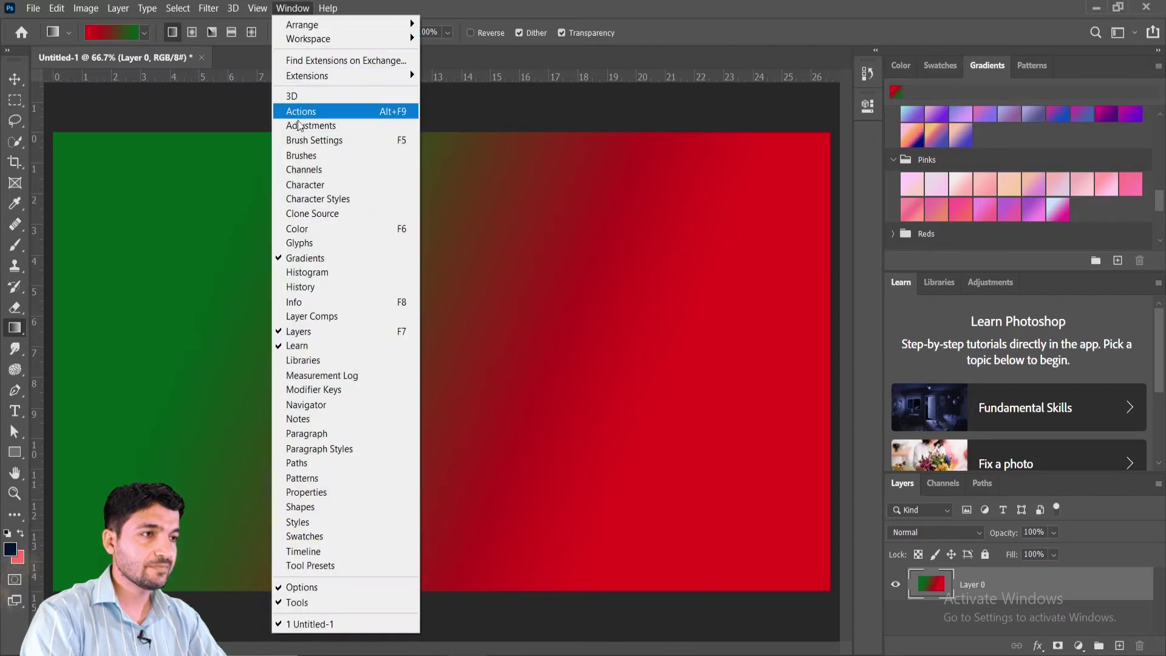
click(319, 260)
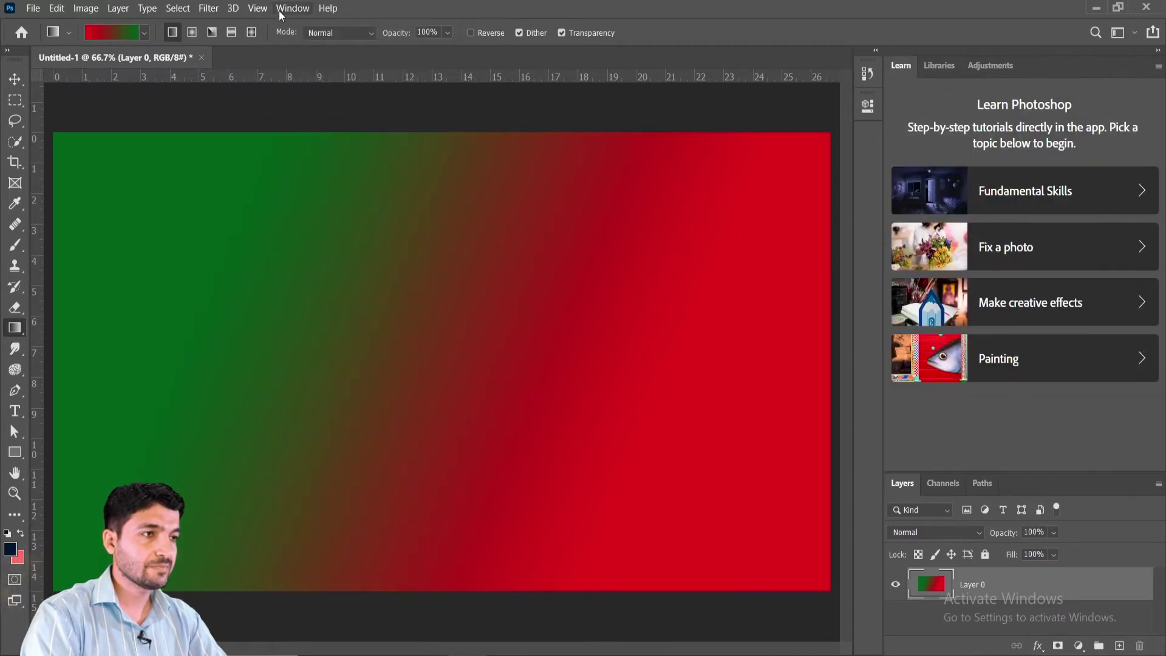
click(280, 13)
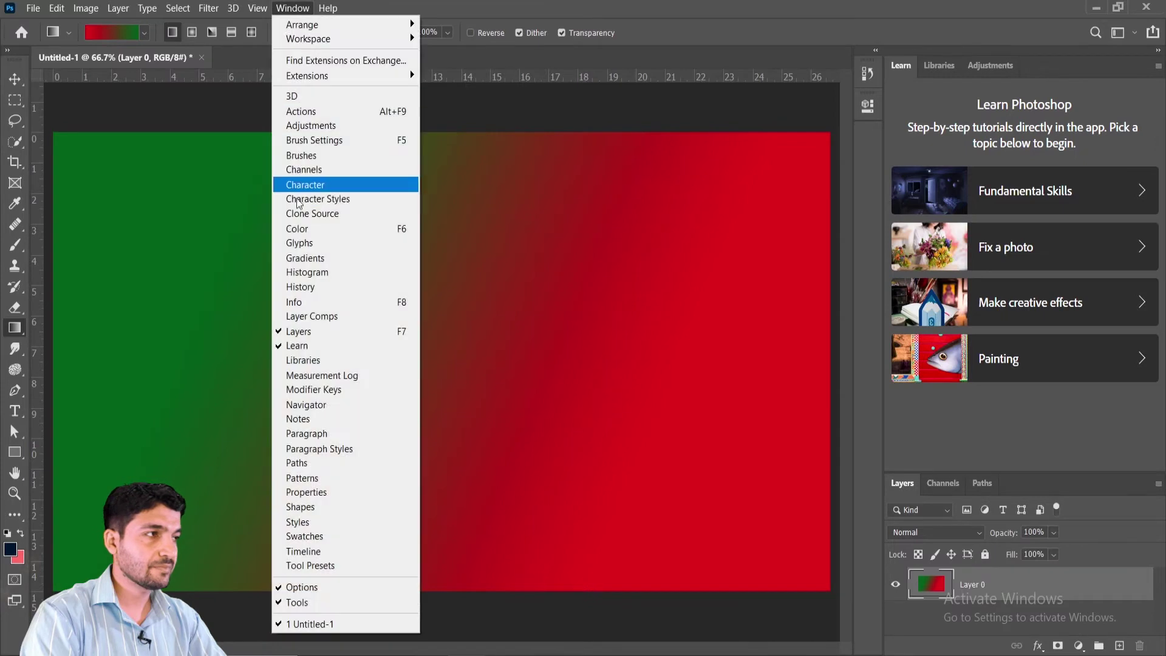
click(305, 262)
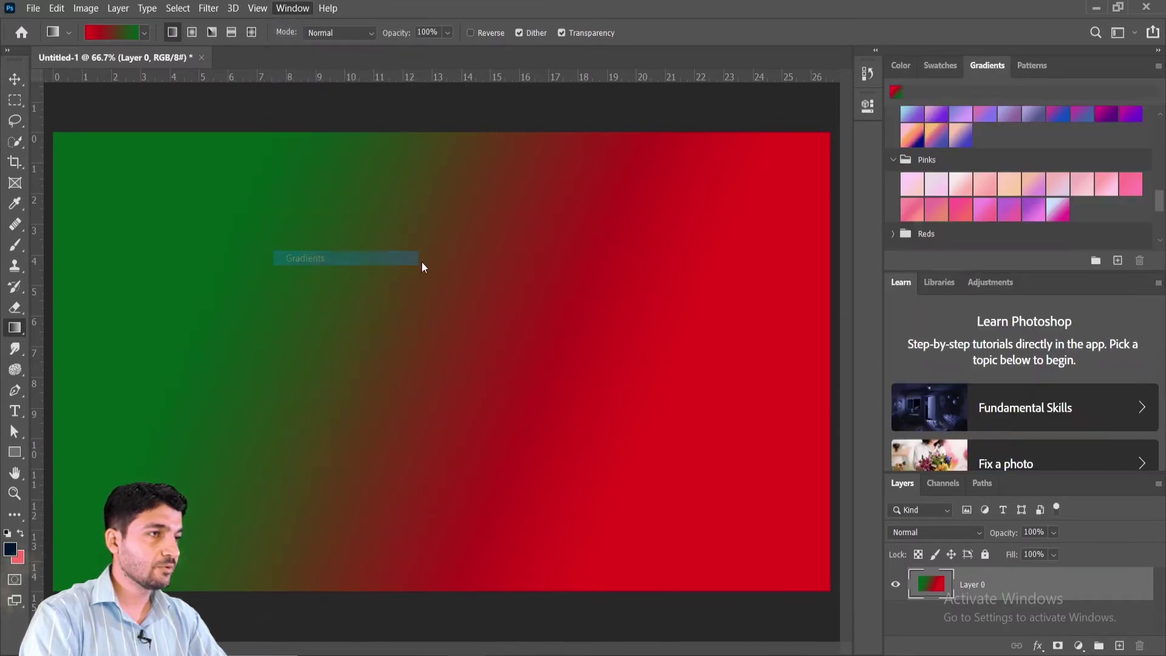
- Add a gradient fill layer with a magenta-pink preset from the Pinks group and try presets from the Purples group on it
click(984, 218)
scroll(1002, 199, up, 1)
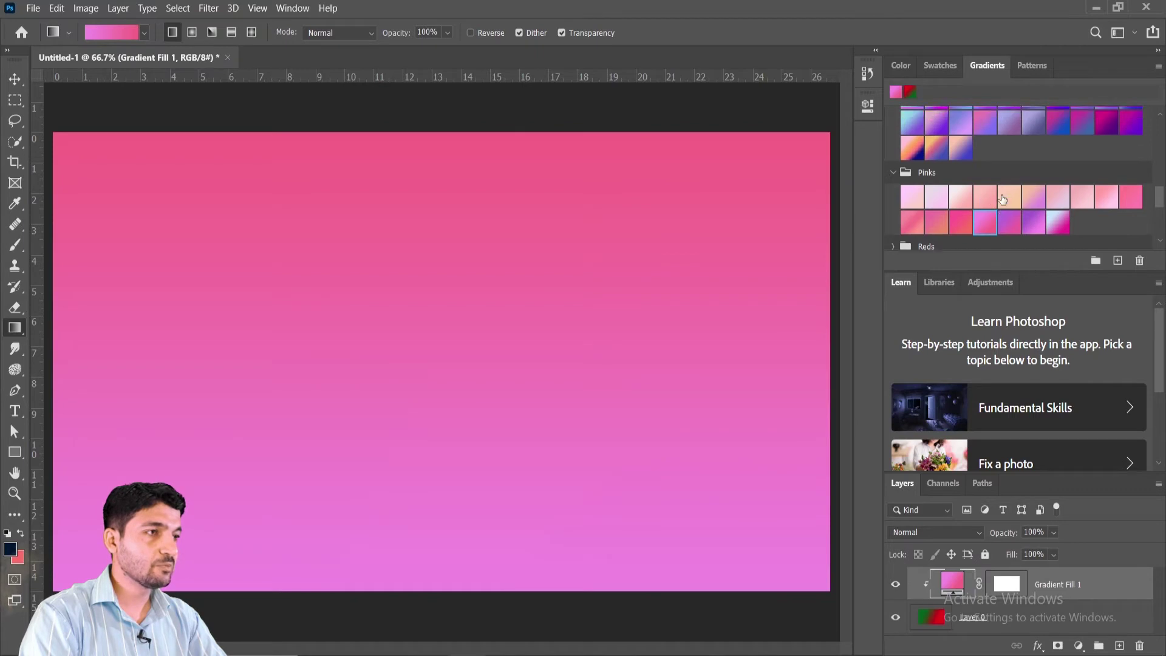
scroll(1003, 199, up, 2)
click(985, 161)
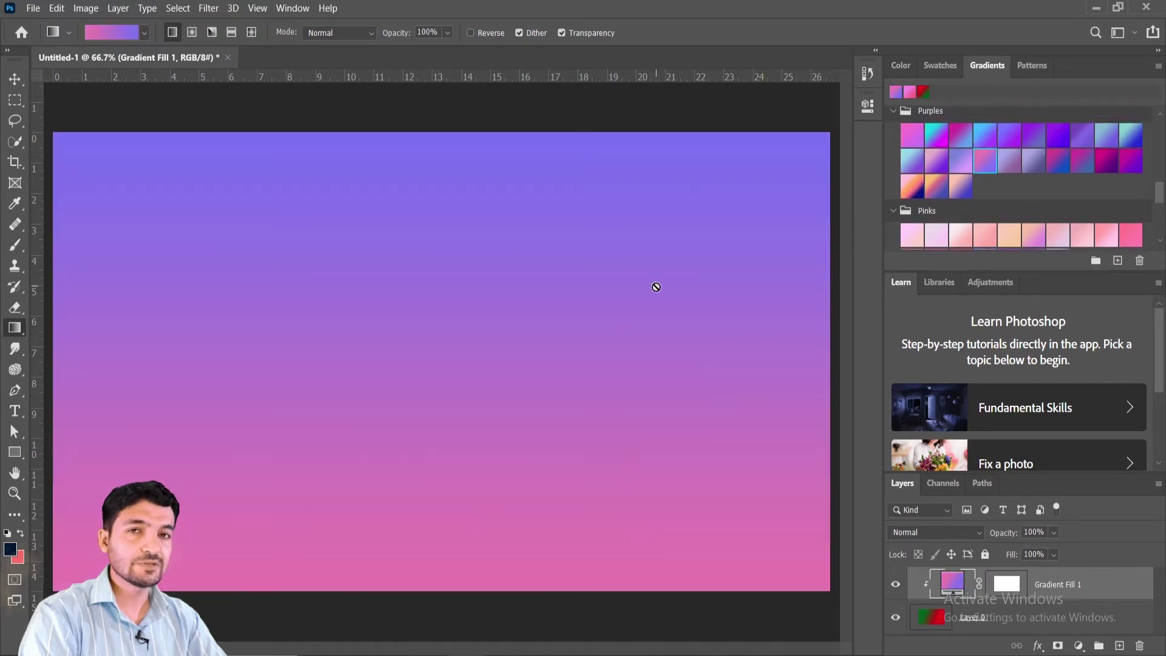
click(984, 136)
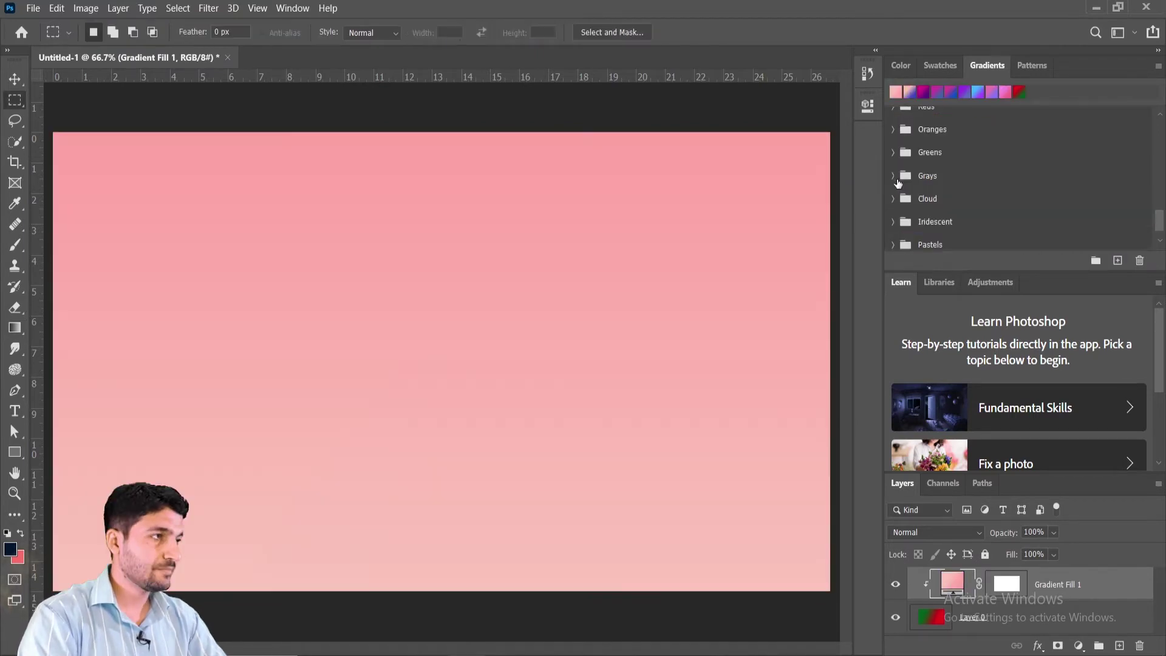
- Expand the Grays and Greens preset groups and apply a light yellow-green preset to the gradient fill layer
click(894, 180)
scroll(942, 188, down, 1)
scroll(939, 186, up, 1)
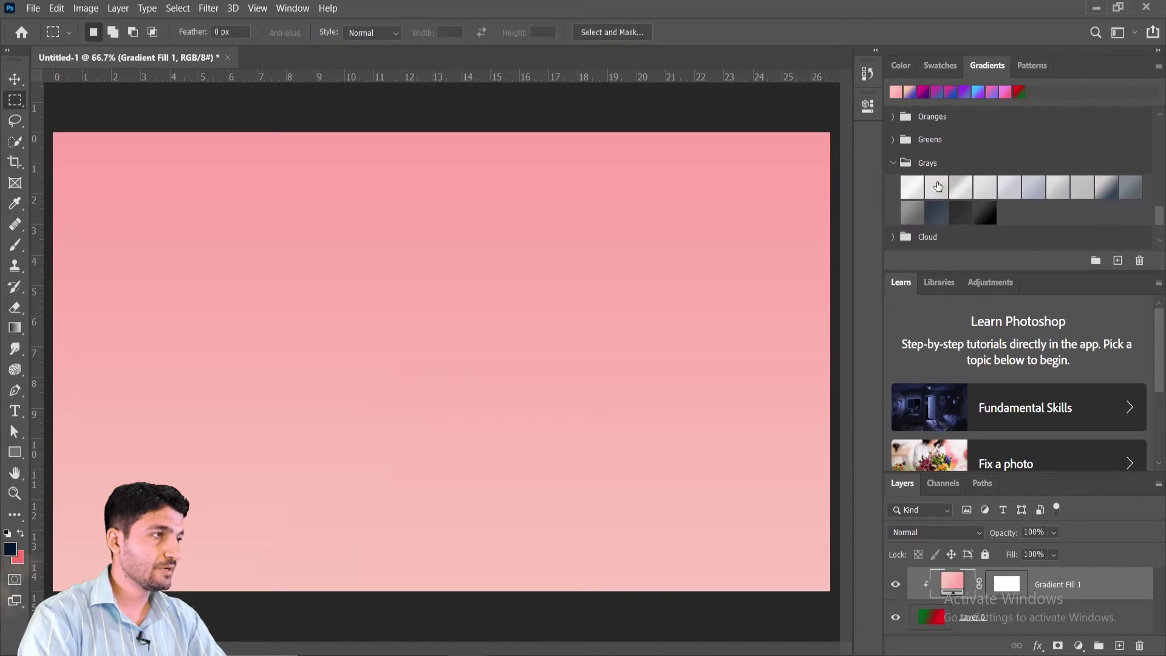
click(895, 140)
click(960, 182)
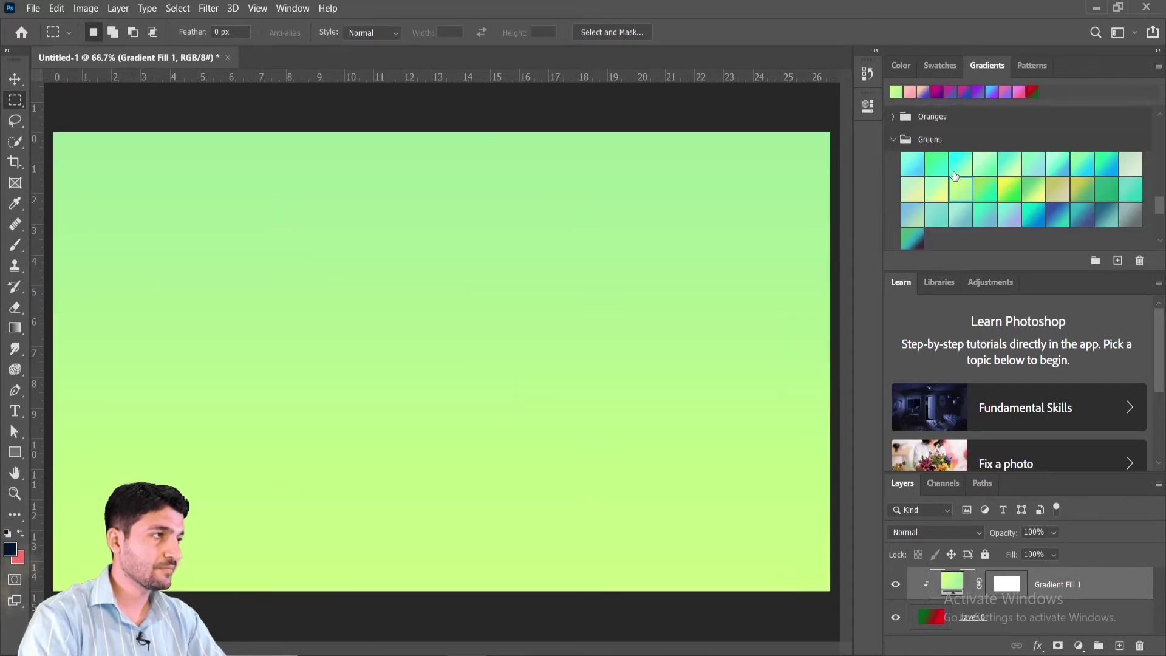
- Try two presets from the Oranges group on the gradient fill layer and replace them with the red-to-purple preset from the Reds group
click(893, 117)
click(985, 140)
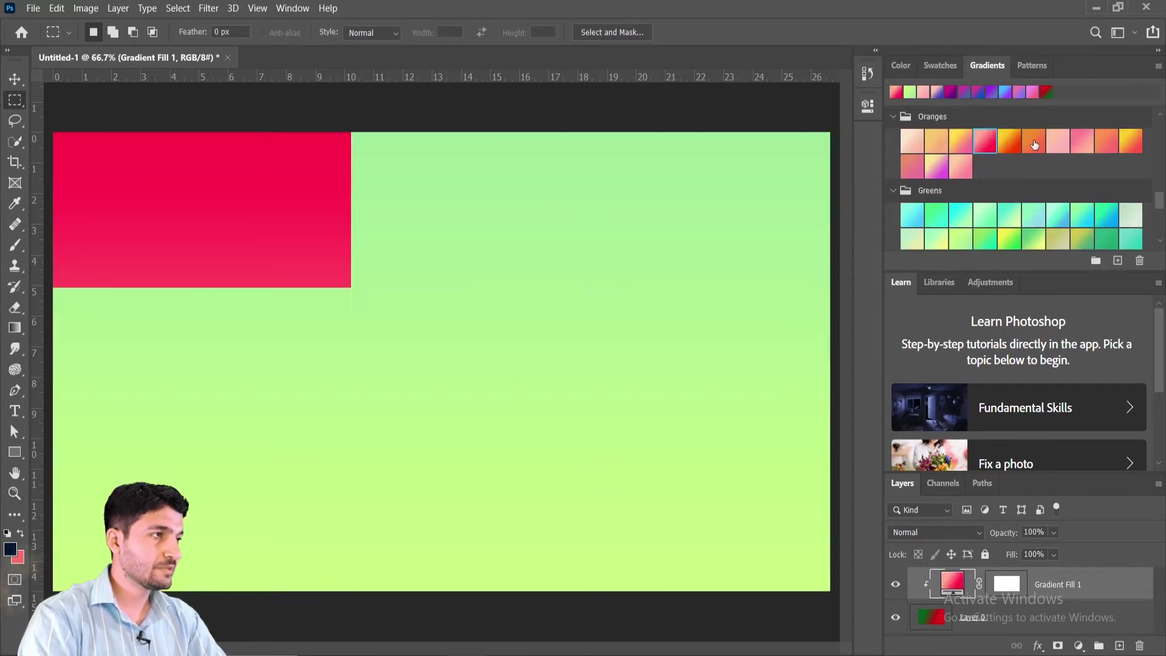
click(1034, 144)
scroll(963, 207, up, 1)
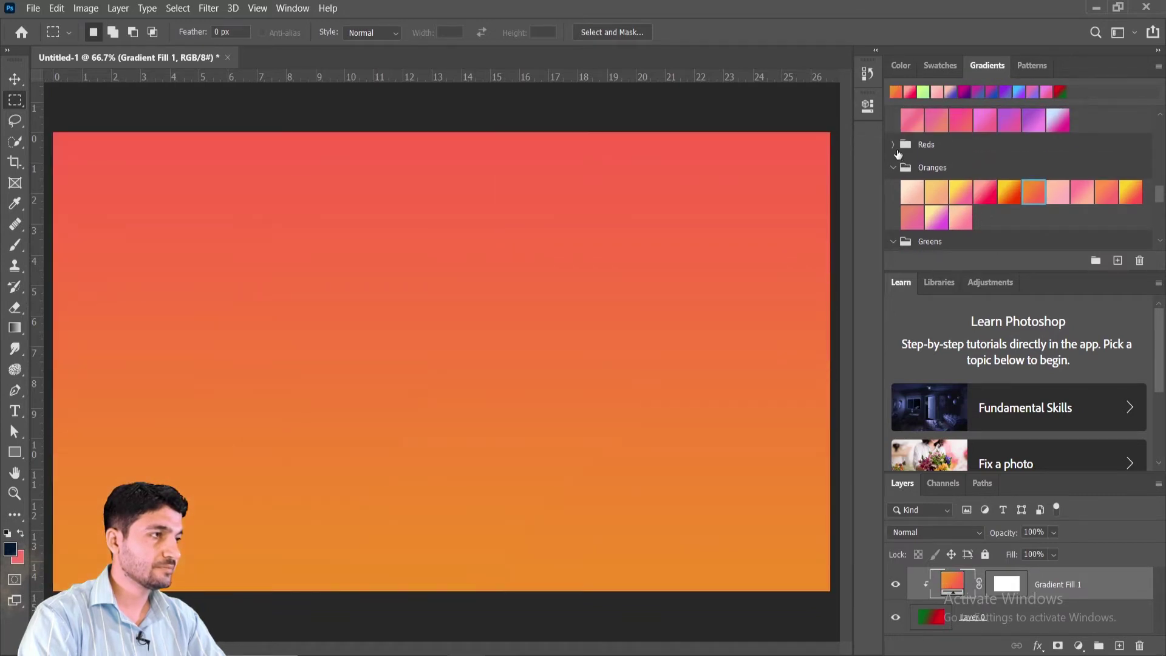
click(894, 145)
click(1033, 168)
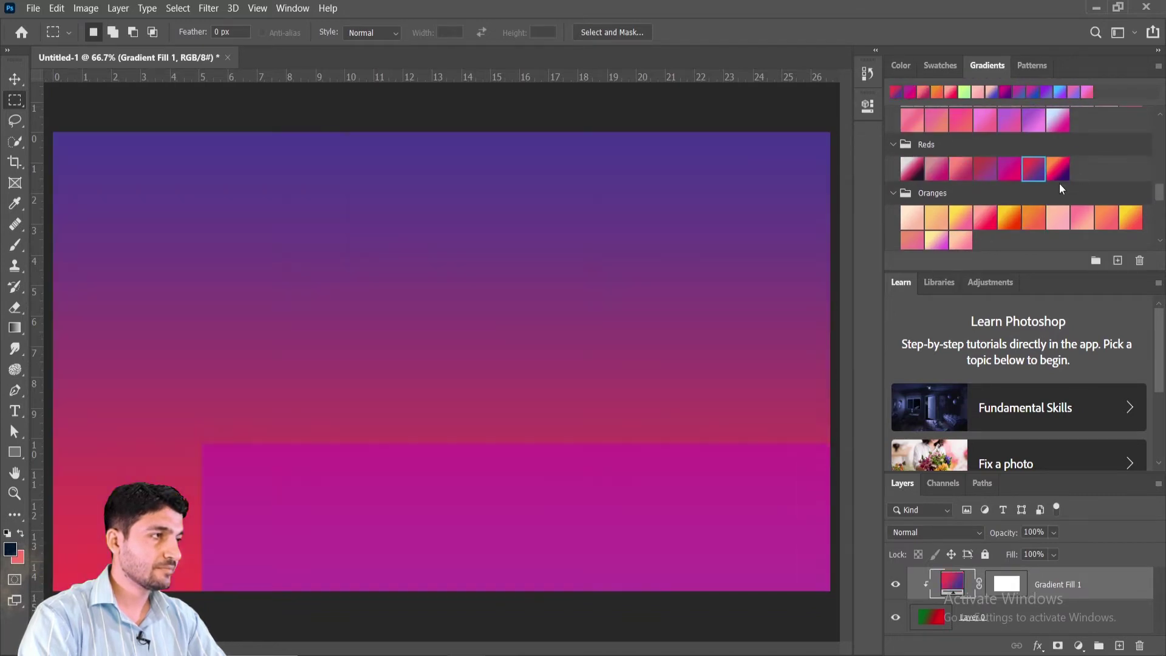
- Try three presets from the Grays group on the gradient fill layer, ending with the seventh, gray to off-white preset
scroll(985, 199, down, 5)
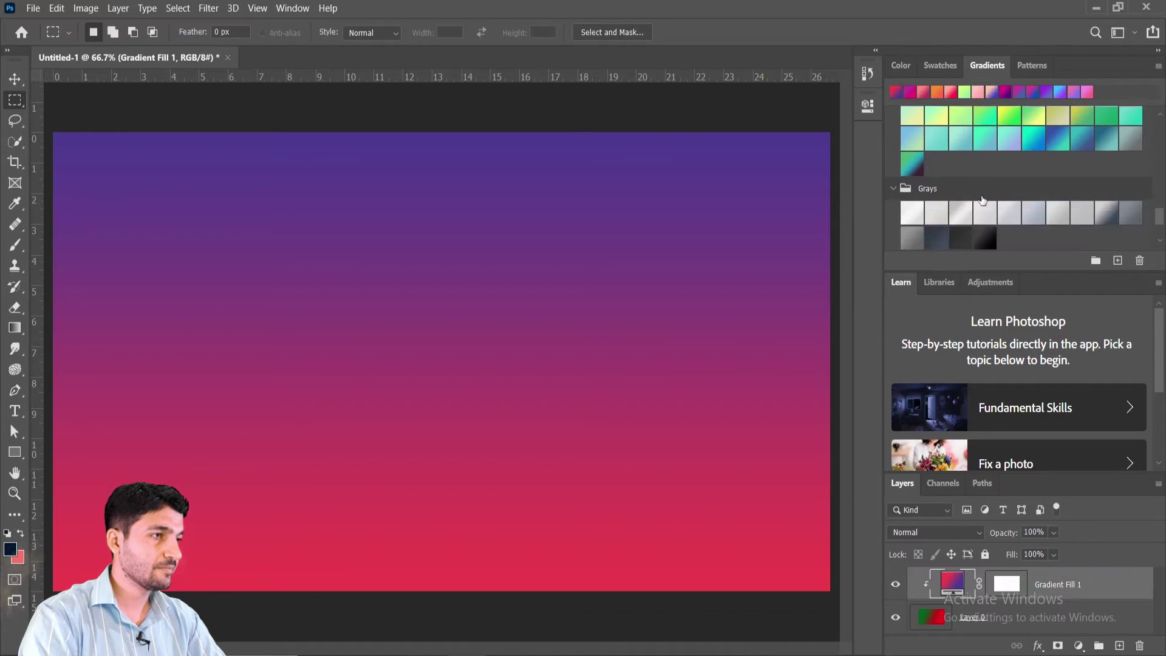
scroll(983, 201, down, 1)
click(960, 176)
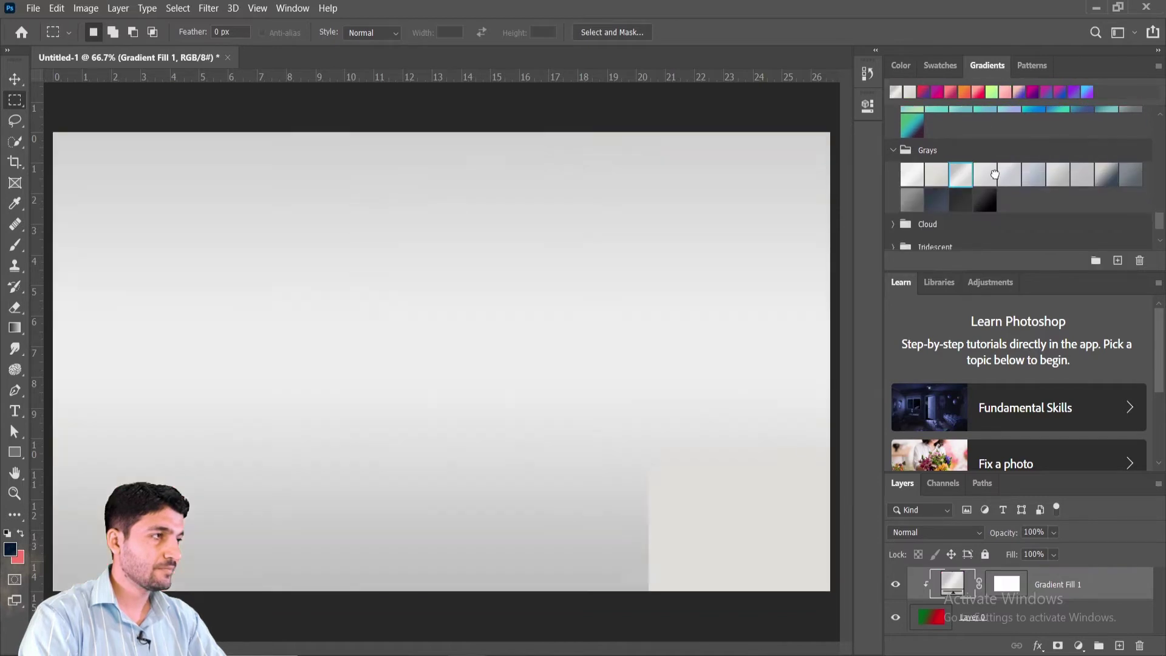
click(995, 174)
click(1055, 174)
scroll(971, 198, down, 1)
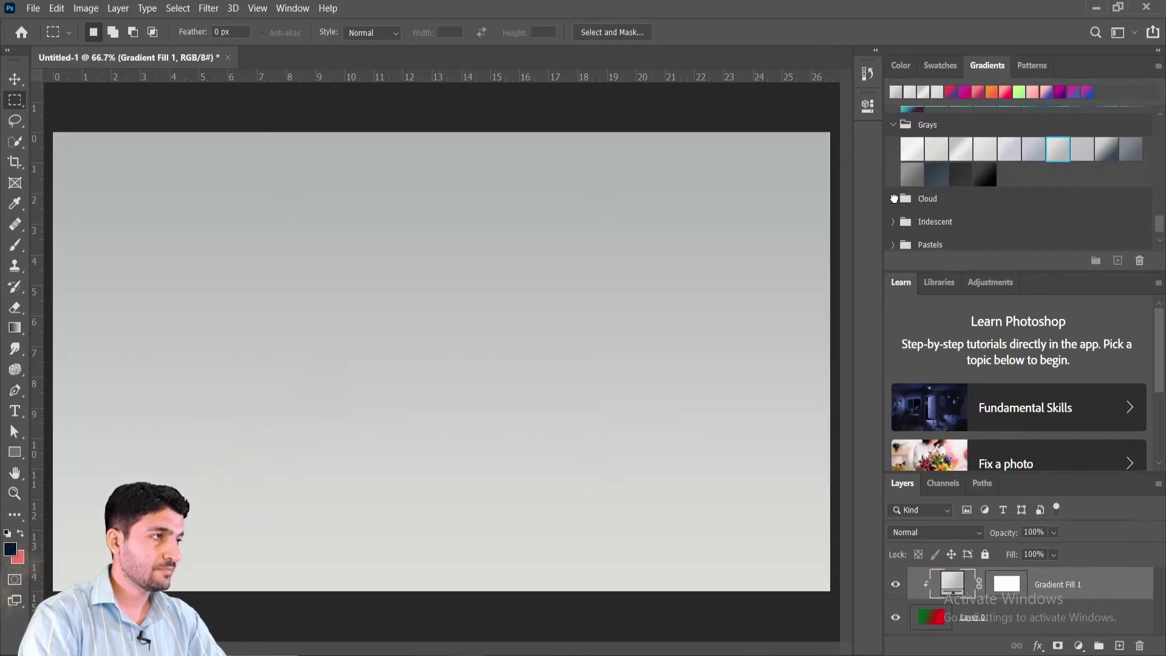
- Expand the Cloud preset group and try several of its presets on the gradient fill layer, ending with the pale blue-to-white one
click(894, 199)
scroll(914, 194, down, 1)
click(936, 197)
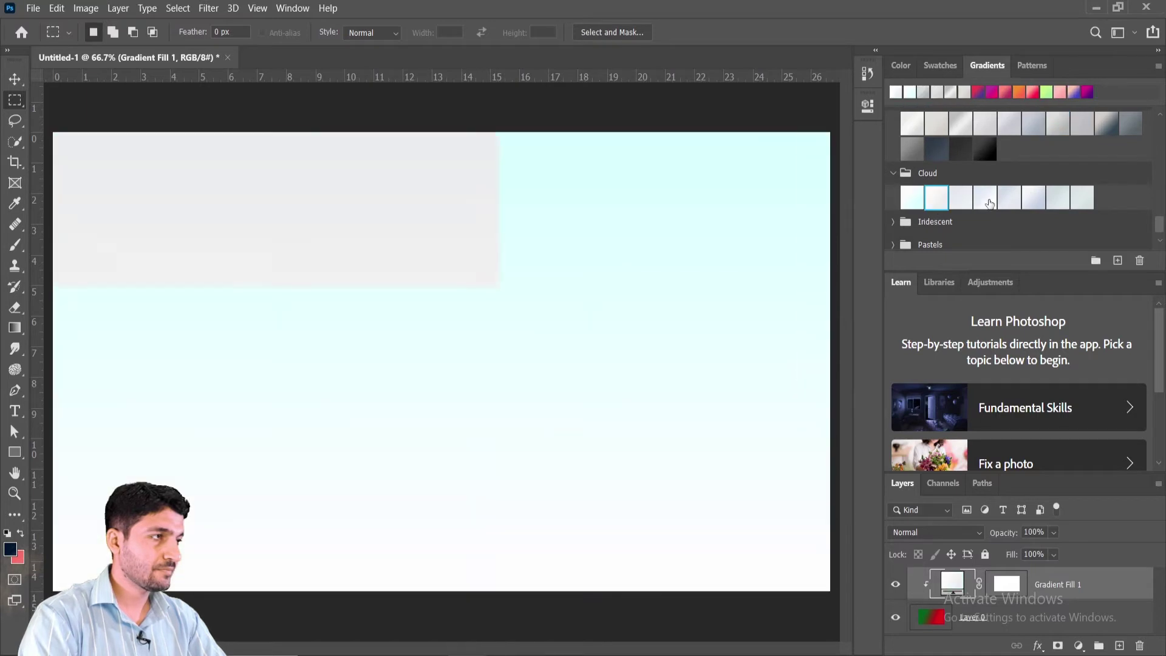
click(1009, 201)
click(1037, 201)
scroll(956, 203, down, 1)
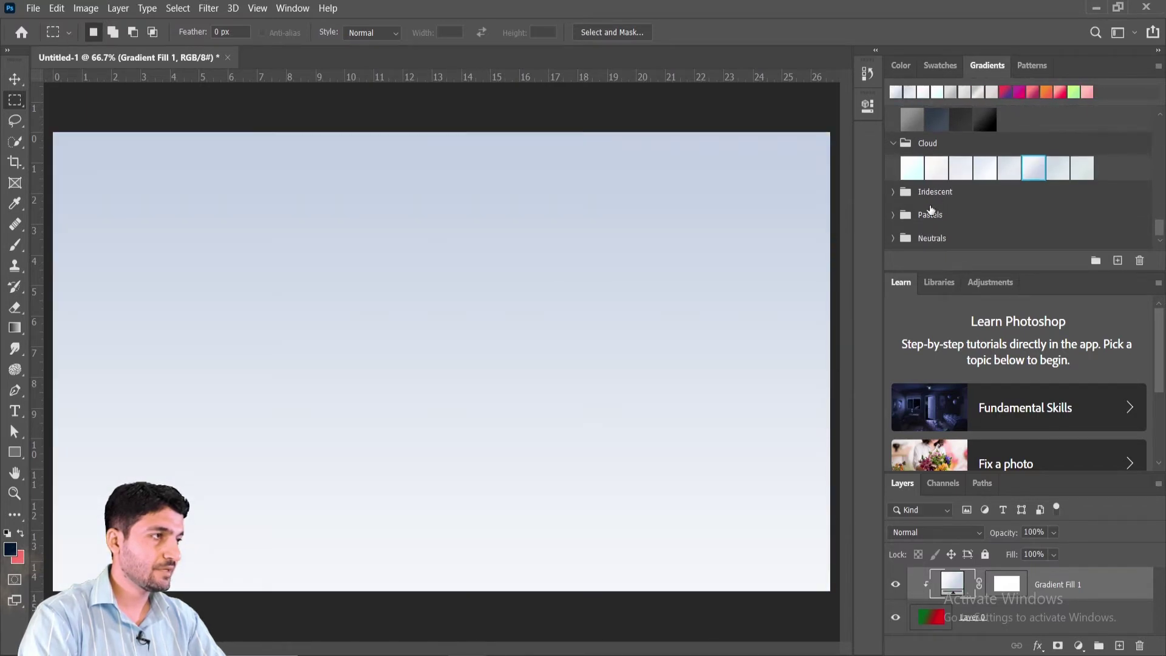
- Expand the Pastels preset group and try the light purple and the blue-to-lilac presets on the gradient fill layer
click(894, 215)
scroll(957, 222, down, 1)
click(958, 216)
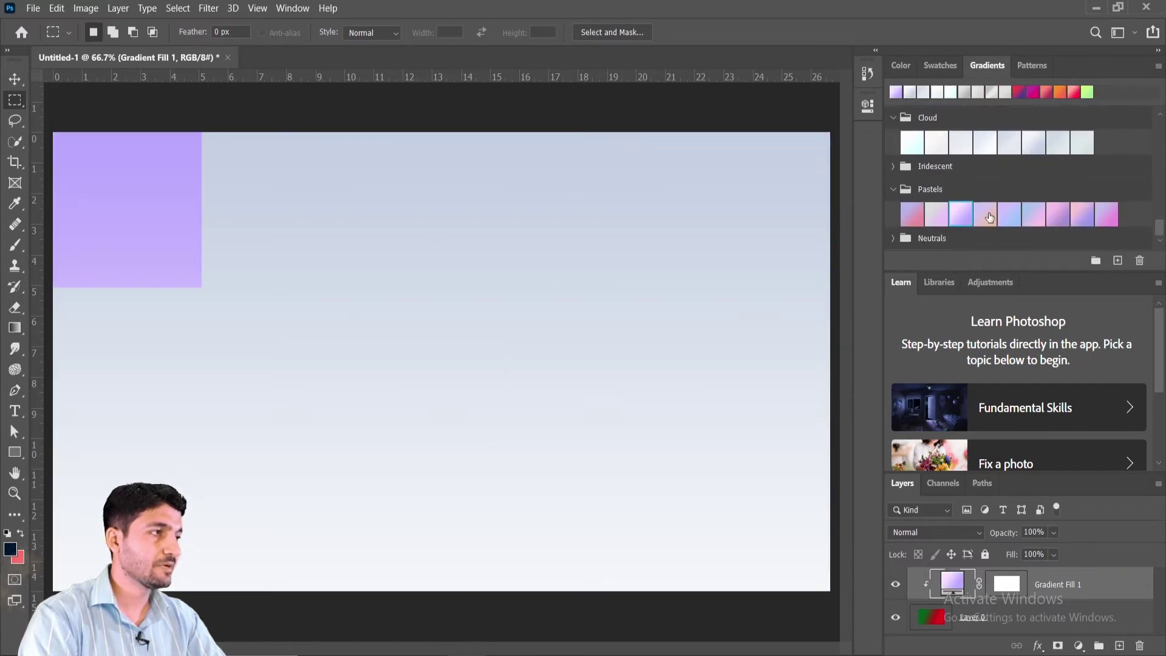
click(1004, 211)
- Expand the Iridescent preset group and try two presets on the gradient fill layer, ending with the light orange-to-aqua one
click(894, 167)
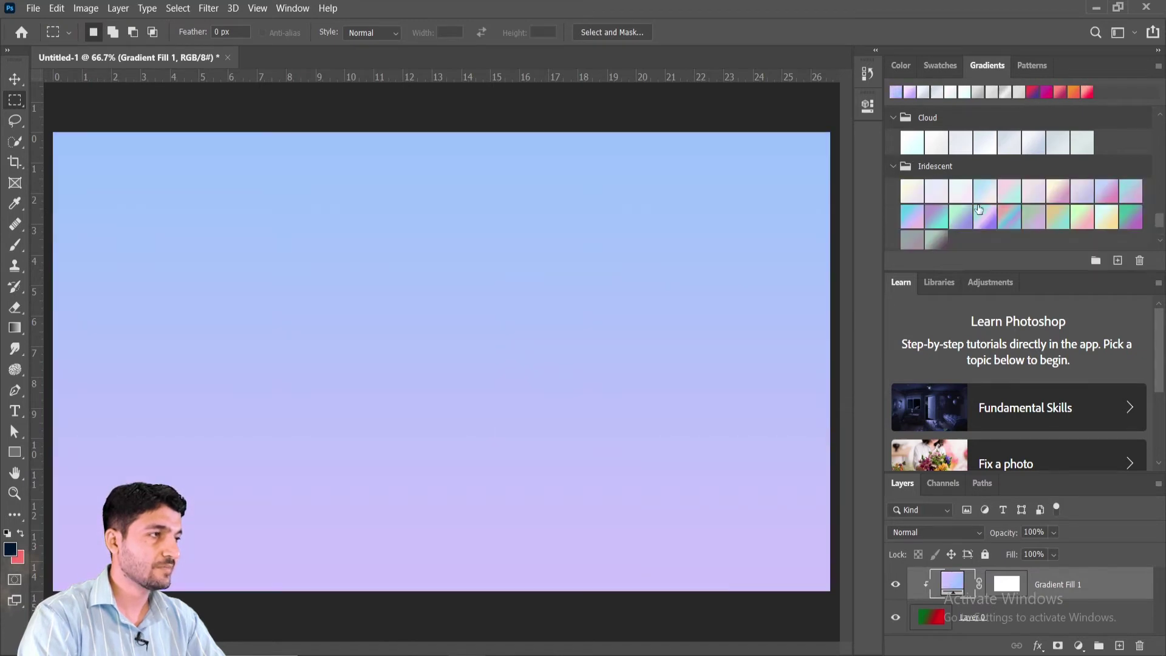
scroll(979, 210, down, 1)
click(1083, 208)
click(1102, 208)
- Expand the Neutrals preset group and apply its tan preset to the gradient fill layer
scroll(943, 211, down, 3)
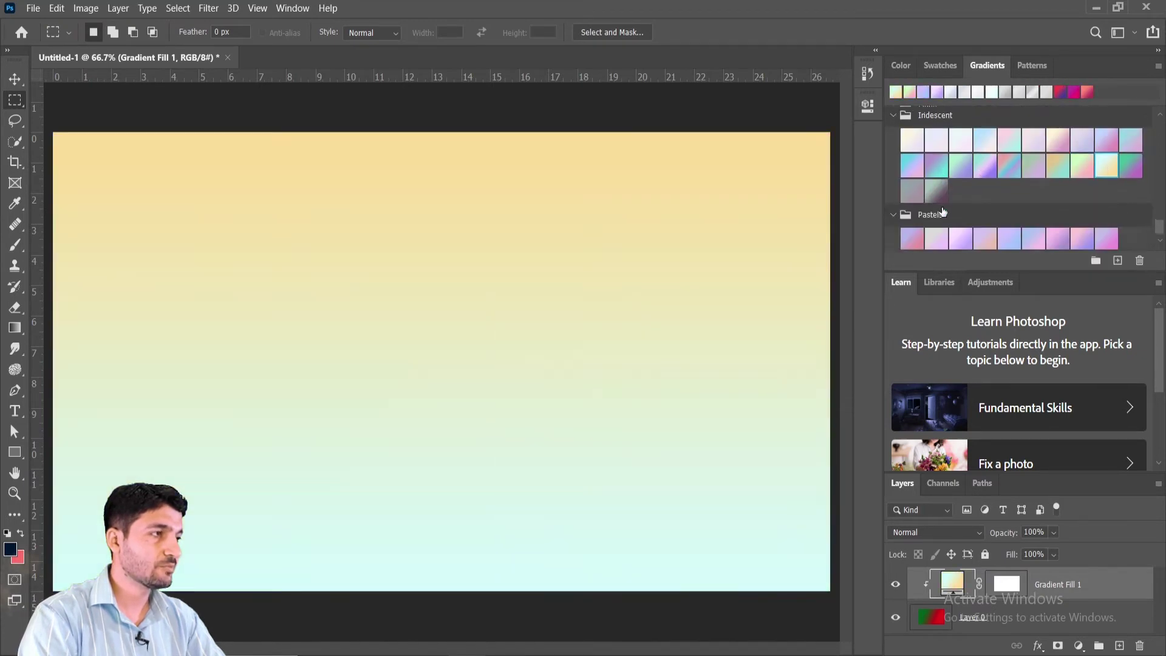
scroll(943, 211, down, 2)
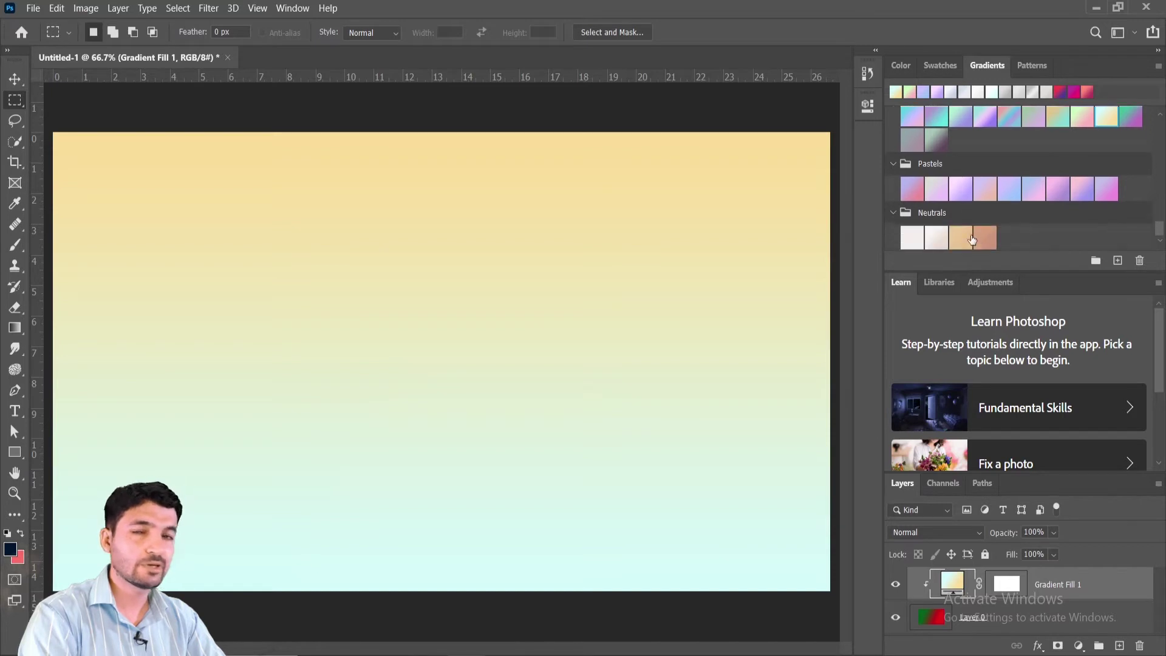
click(969, 239)
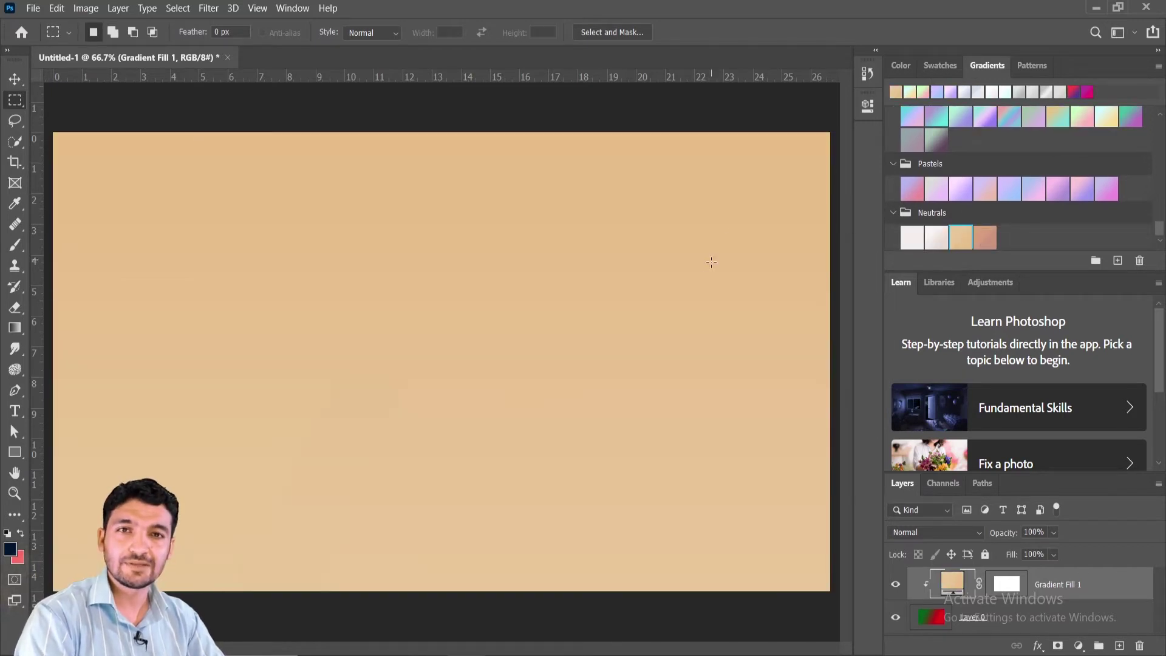
- Activate the Gradient tool and choose the violet-to-orange preset for it
click(14, 328)
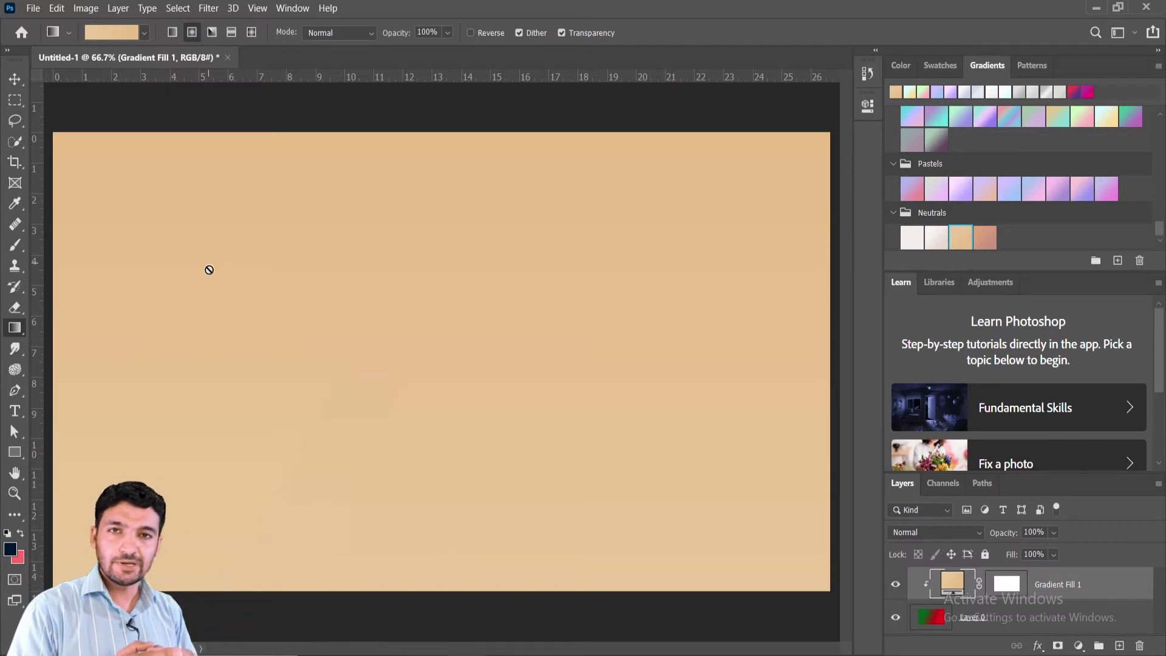
click(143, 33)
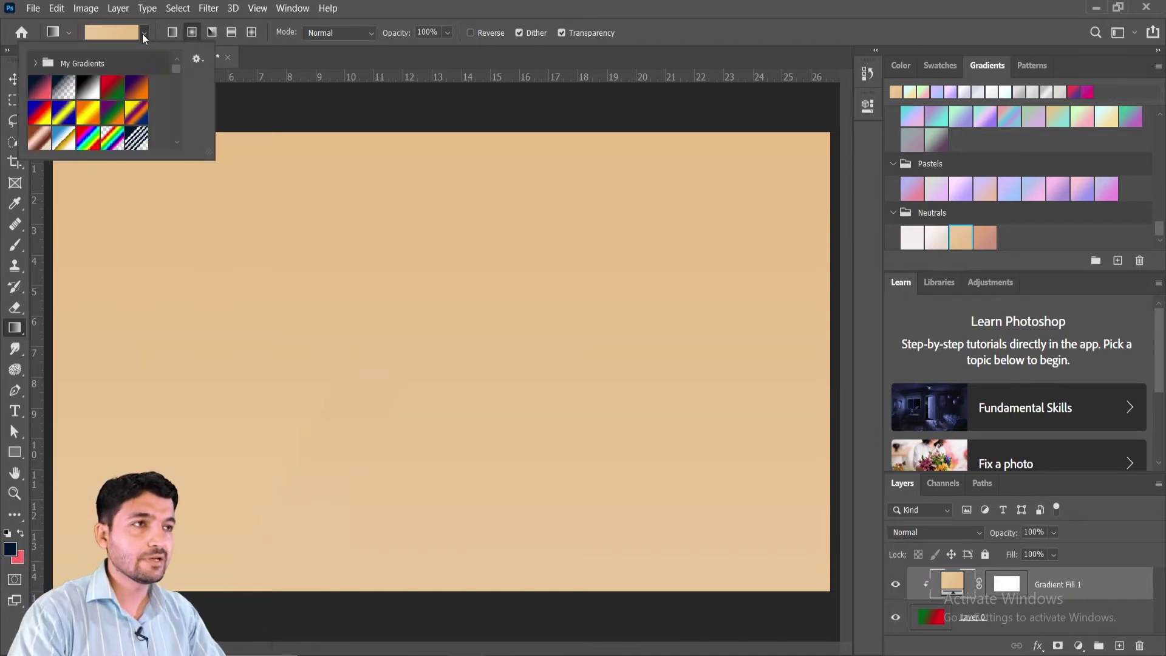
click(137, 89)
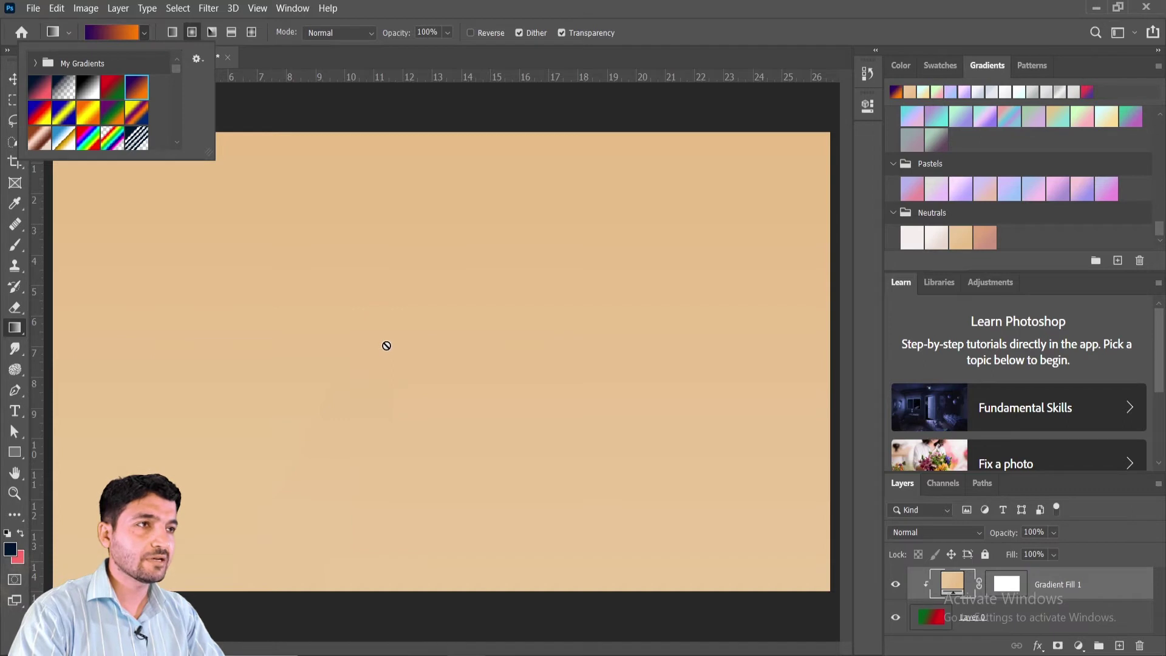
- Hide the Gradient Fill 1 layer and draw two violet-to-orange radial gradients outward from near the canvas centre on Layer 0
click(958, 581)
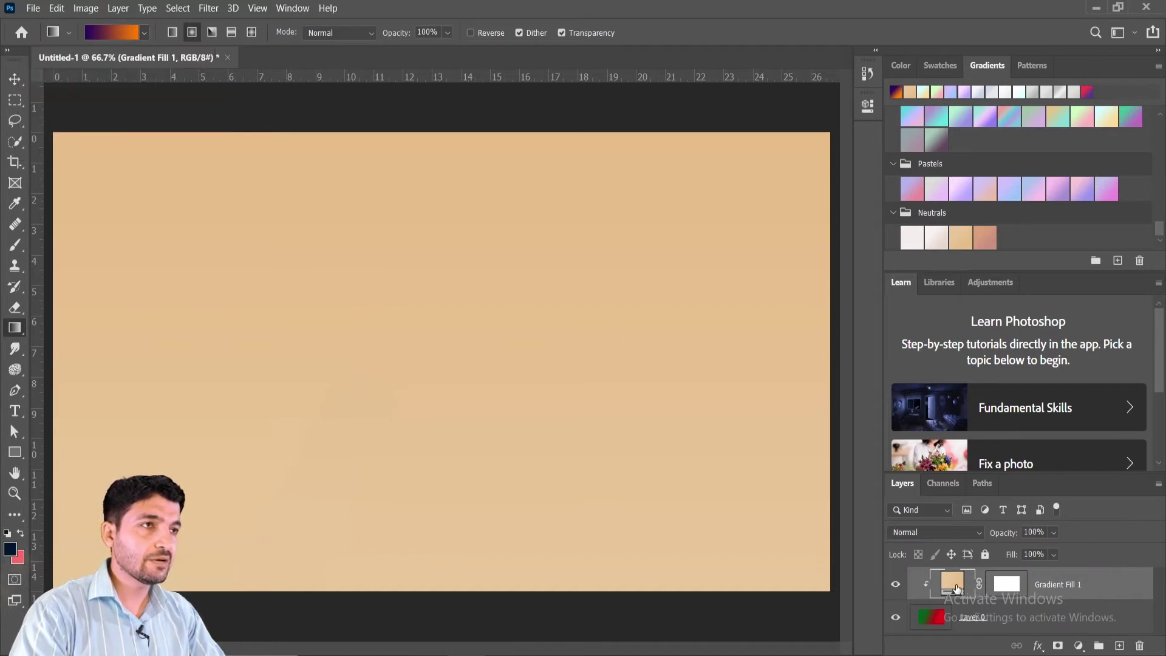
click(895, 585)
click(942, 620)
drag(440, 315, 652, 210)
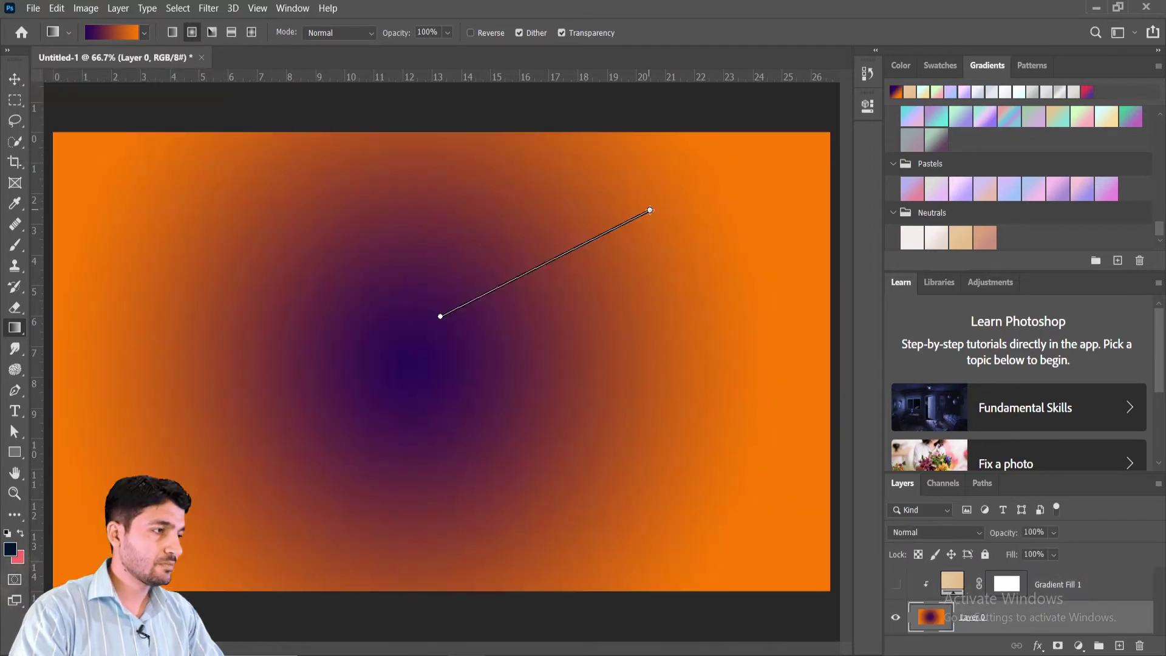
drag(413, 365, 691, 210)
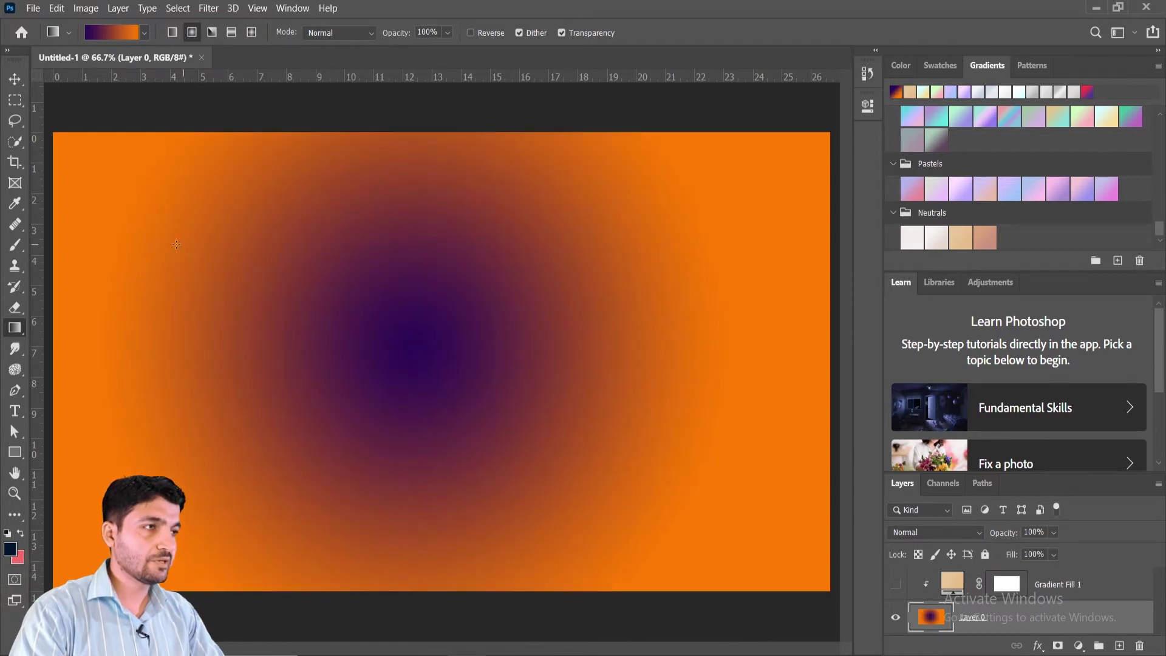
- Choose the orange-yellow-orange preset and draw two radial gradients on Layer 0, the last centred in the canvas's right half
click(144, 32)
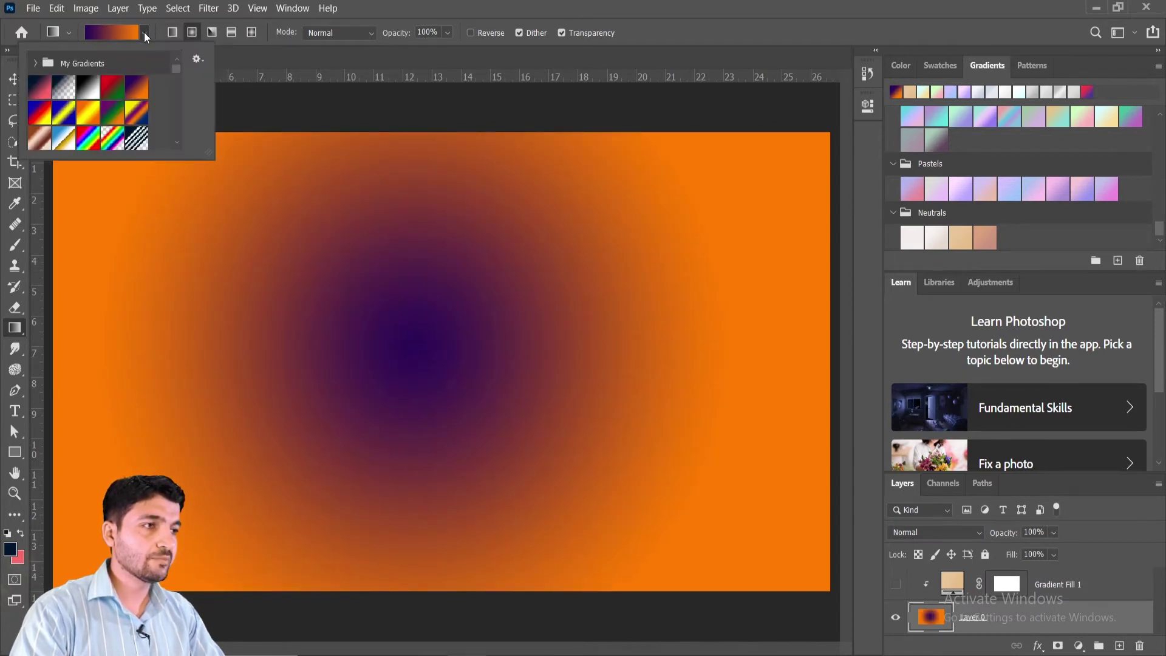
click(87, 119)
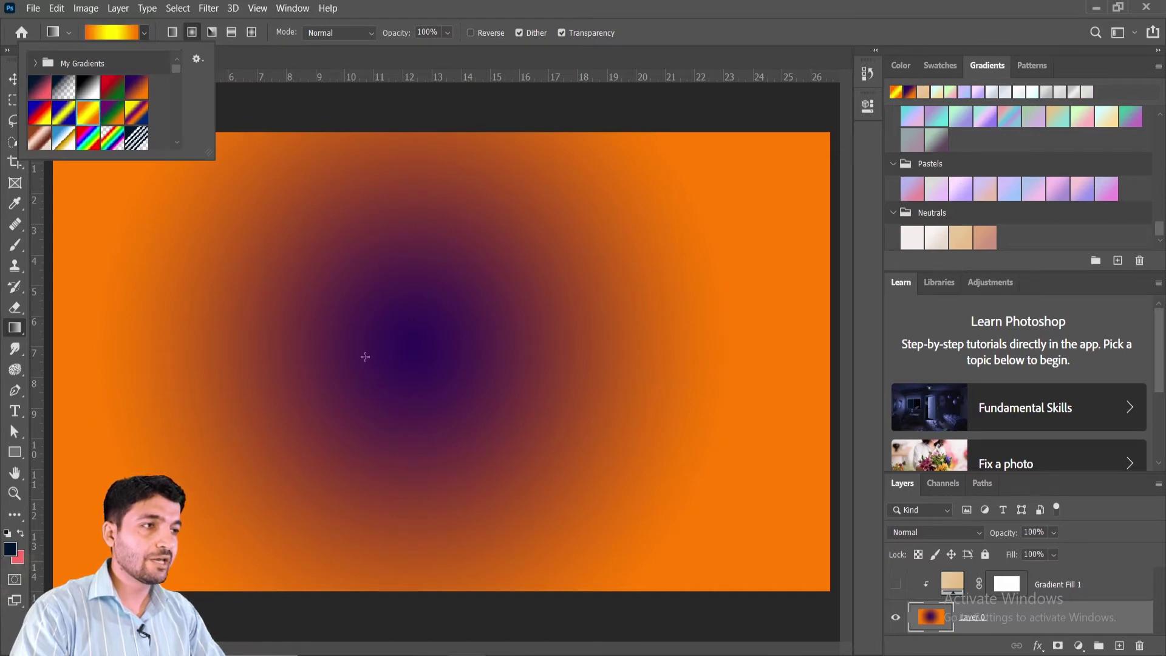
drag(365, 354, 615, 219)
drag(583, 312, 399, 193)
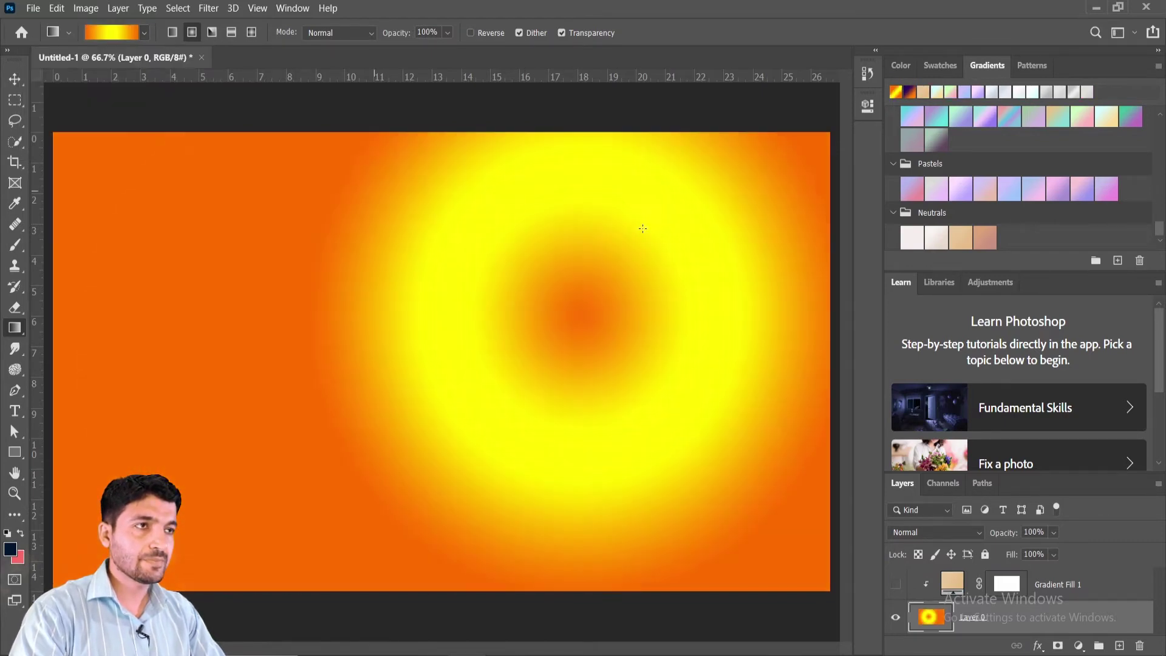
- Switch to the Angle Gradient style and draw two orange-yellow angle gradients on Layer 0 from left of the canvas centre
click(212, 32)
drag(278, 346, 727, 200)
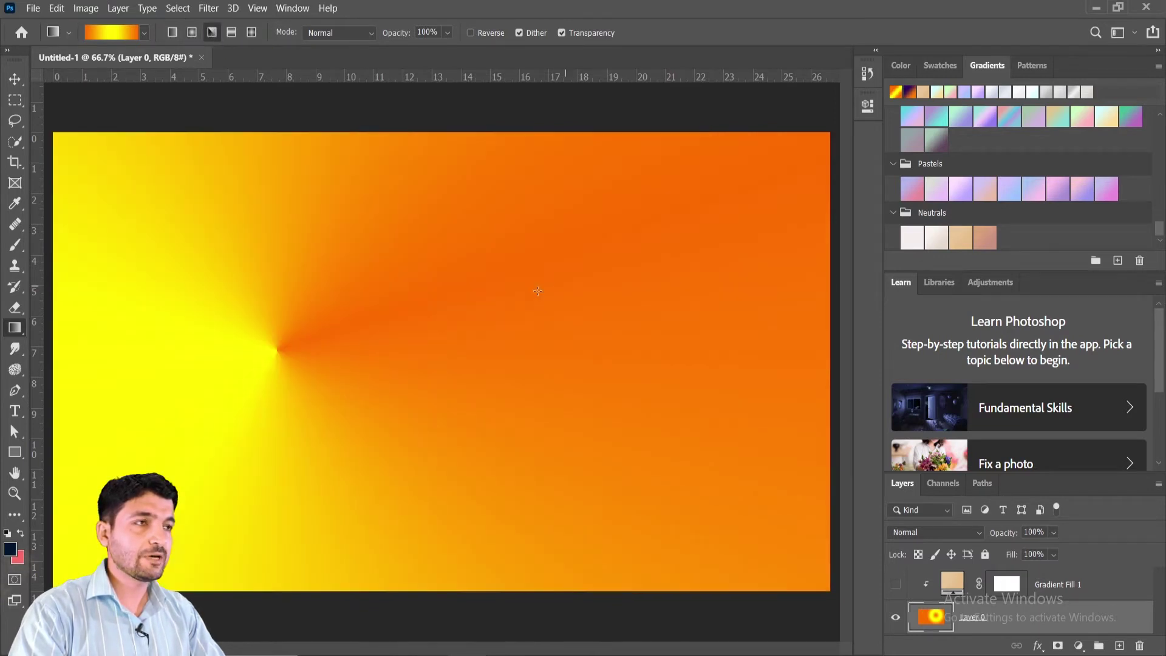
drag(320, 308, 680, 201)
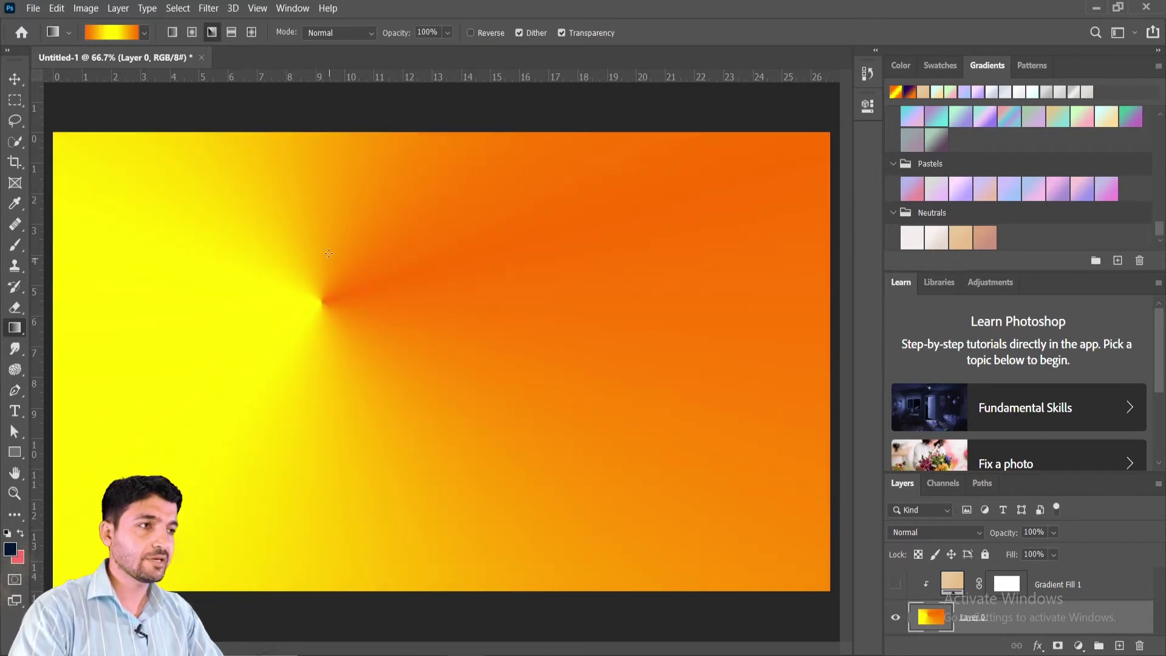
- Choose the red-to-green preset and draw angle gradients from around the middle of the canvas on Layer 0
click(144, 33)
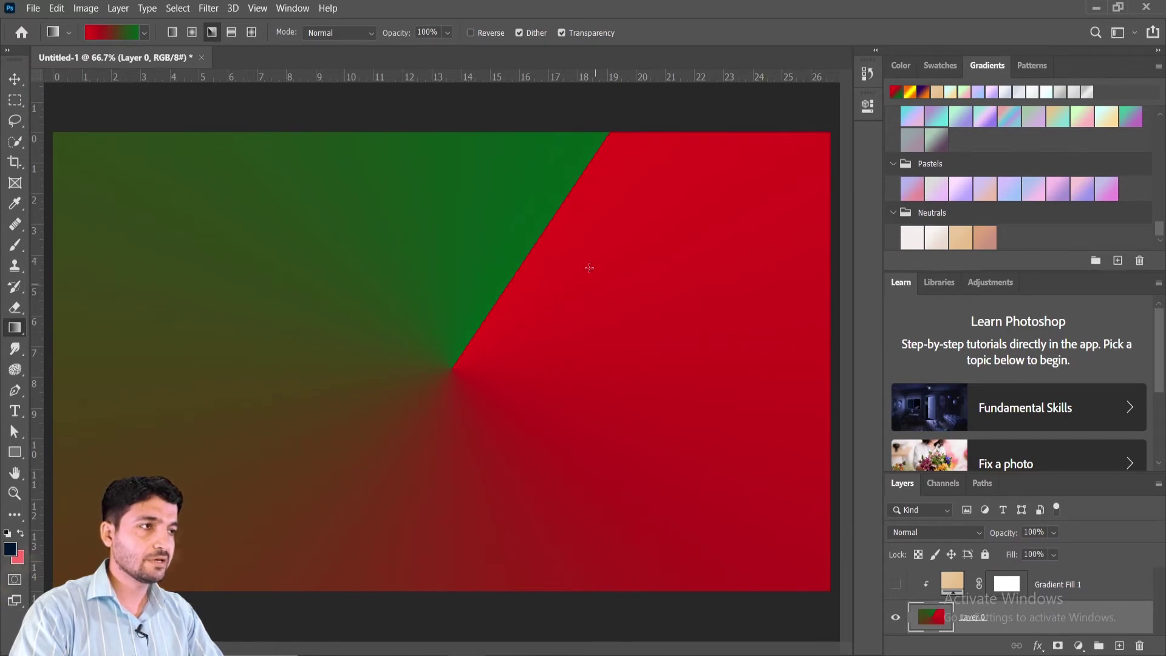
drag(452, 387, 488, 238)
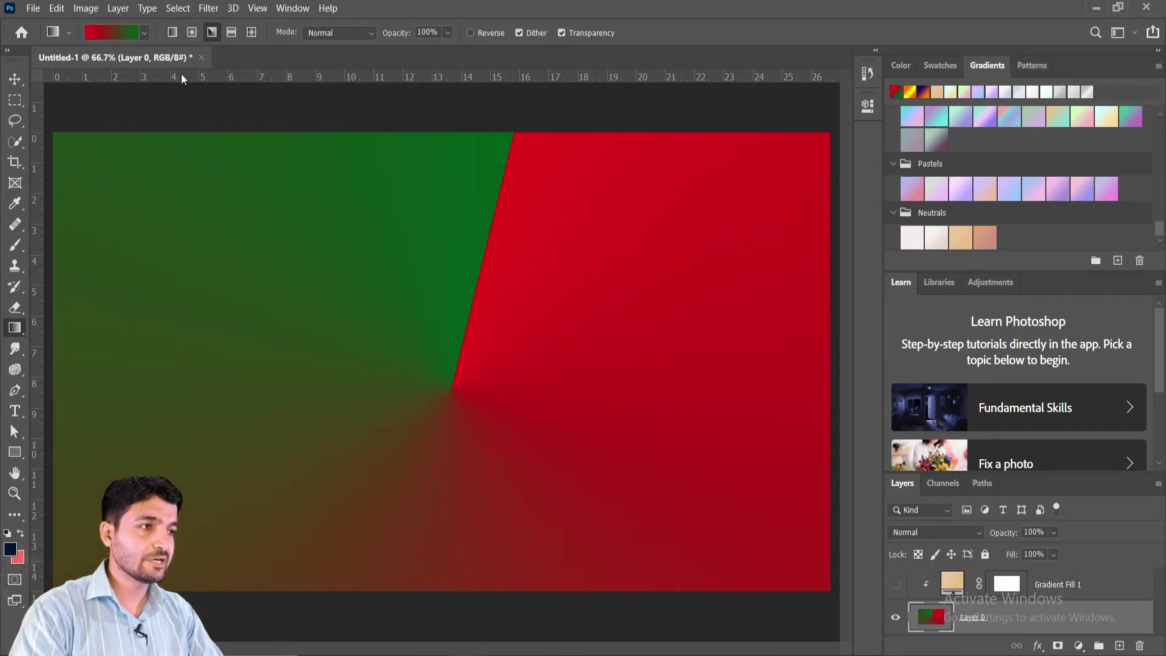
- Switch to the Reflected Gradient style and draw red-green reflected gradients in vertical and slanted directions across Layer 0
click(230, 36)
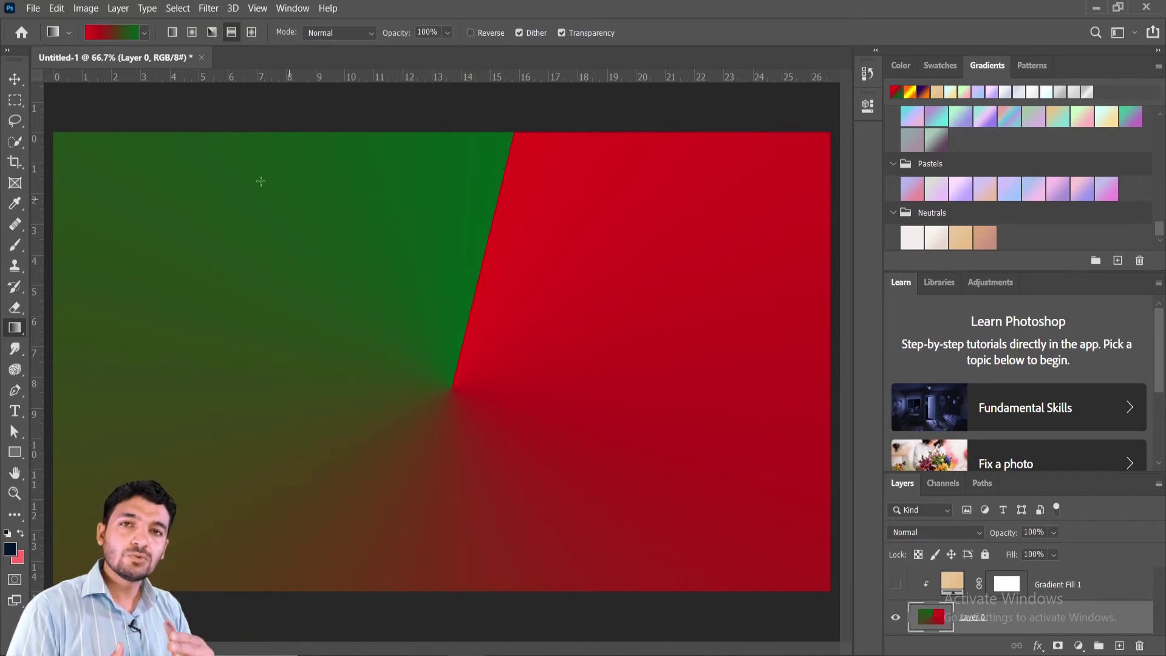
drag(427, 484, 427, 225)
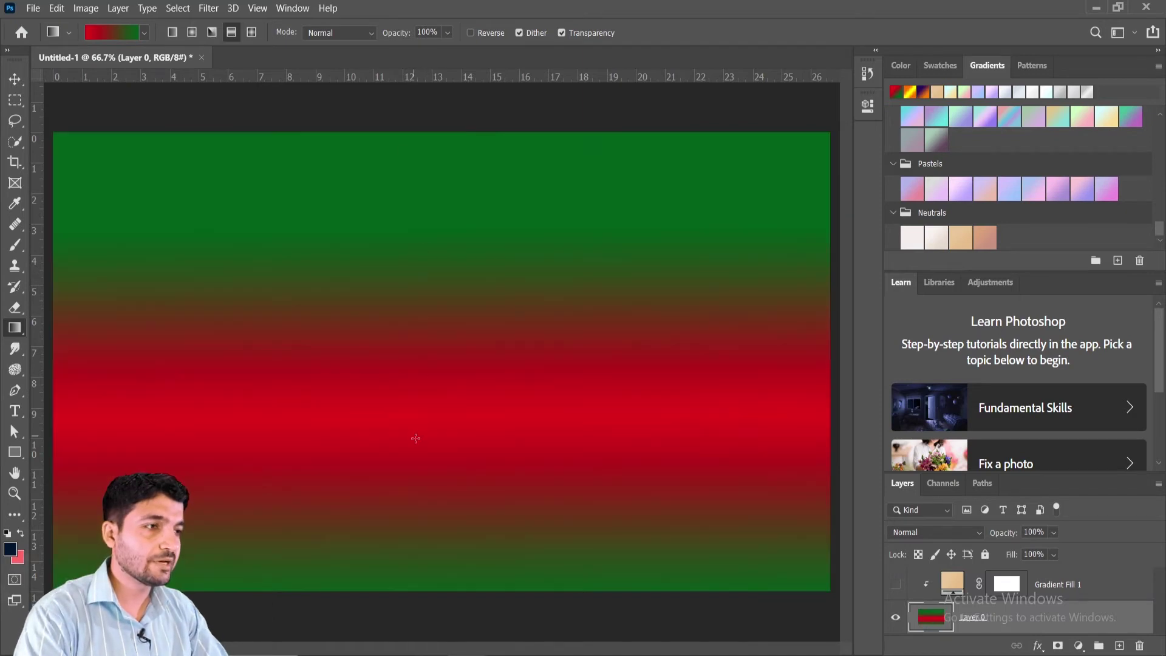
drag(413, 392, 414, 592)
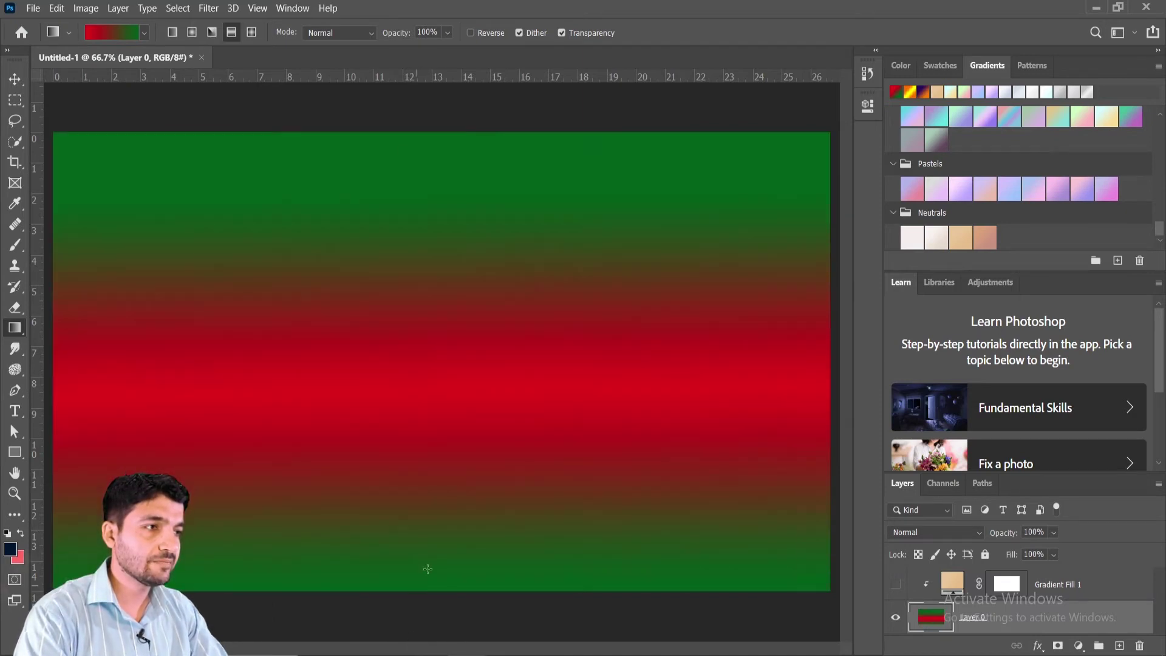
drag(415, 345, 411, 554)
drag(407, 337, 410, 494)
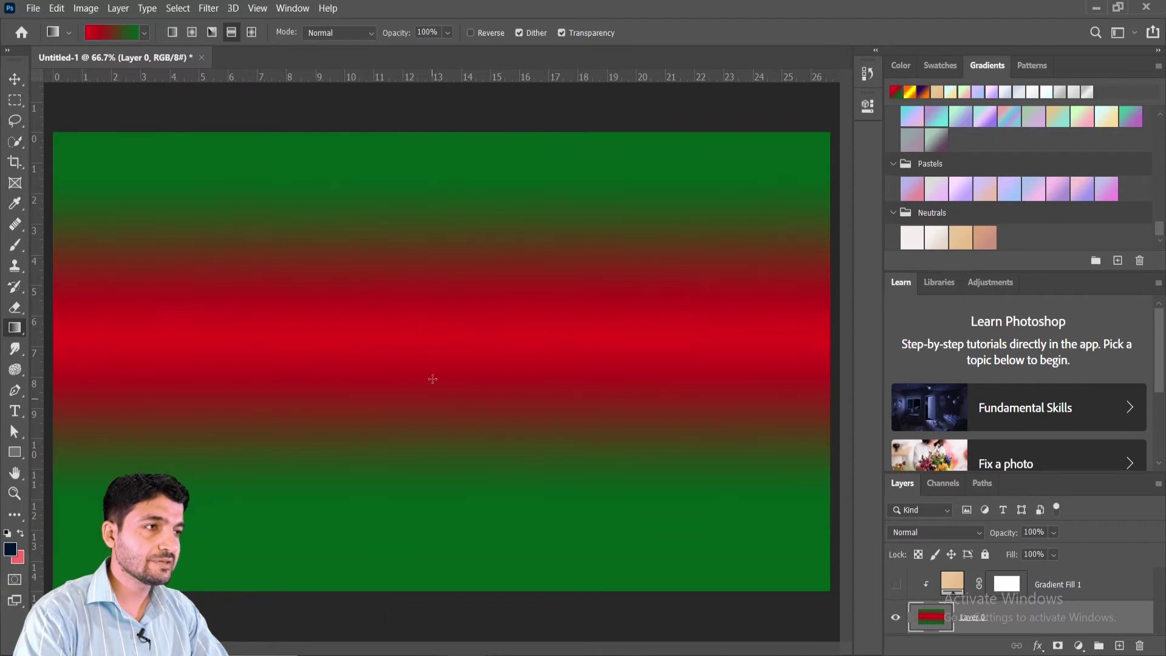
mouse_move(425, 341)
mouse_down()
mouse_move(423, 501)
mouse_move(426, 455)
mouse_up()
mouse_move(348, 403)
mouse_down()
mouse_move(557, 279)
mouse_move(594, 274)
mouse_up()
drag(419, 359, 535, 285)
drag(577, 315, 564, 272)
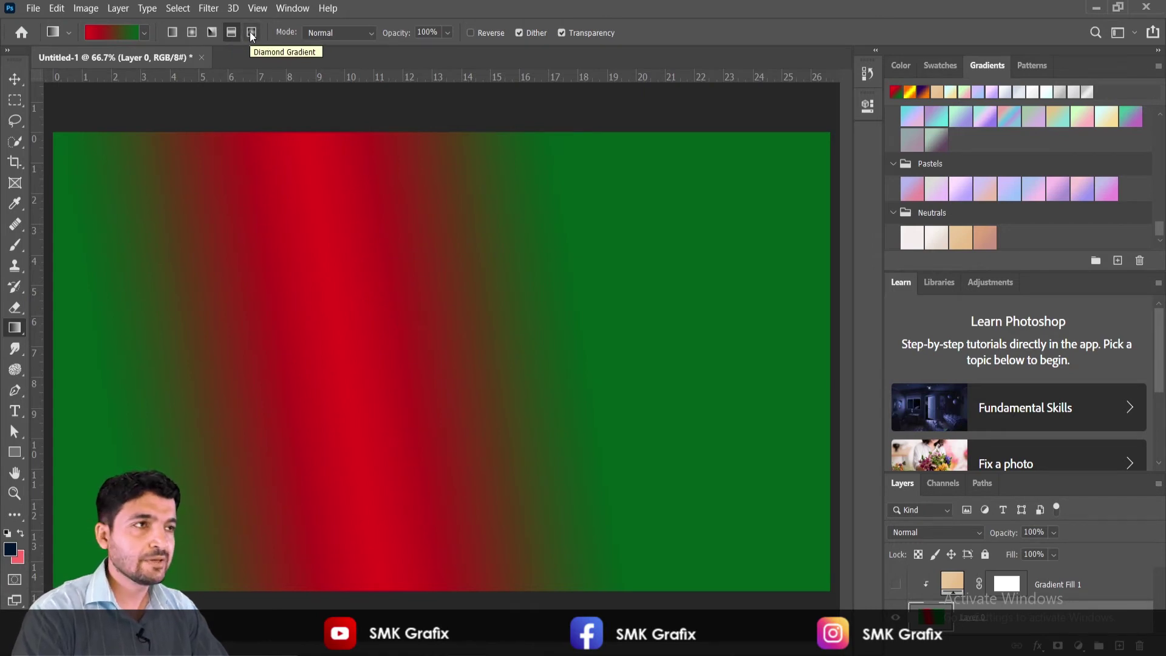
- Switch to the Diamond Gradient style and draw red-green diamond gradients of various sizes and angles on Layer 0
click(251, 34)
drag(474, 284, 195, 443)
drag(394, 347, 359, 499)
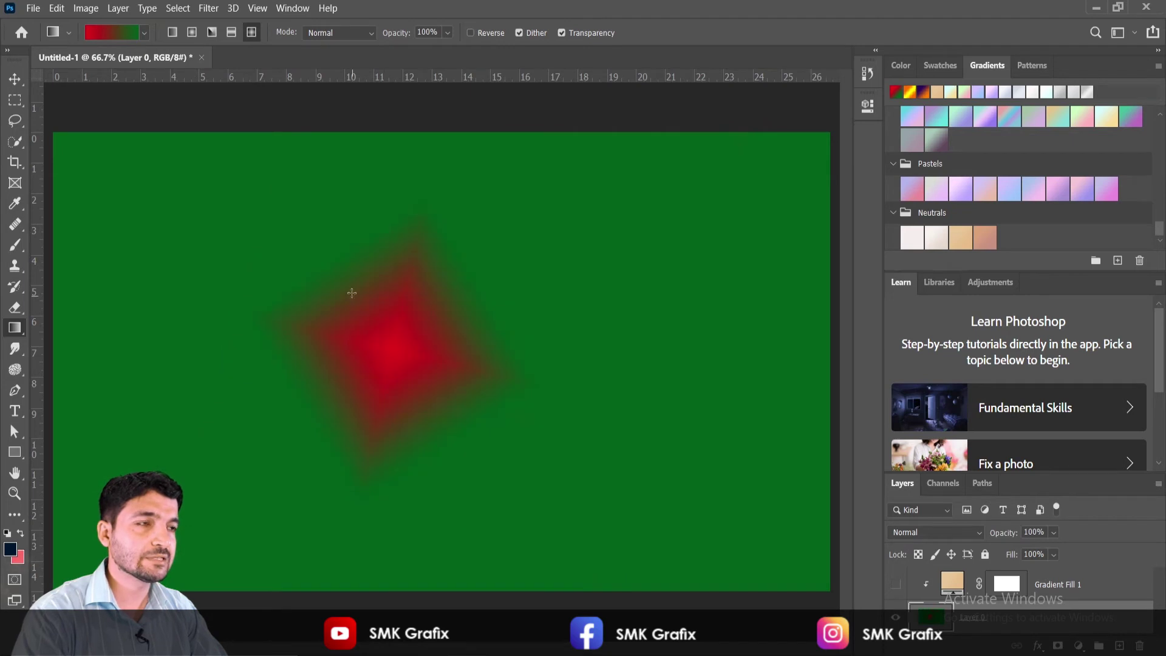
drag(352, 293, 583, 395)
drag(482, 411, 638, 255)
drag(487, 315, 209, 253)
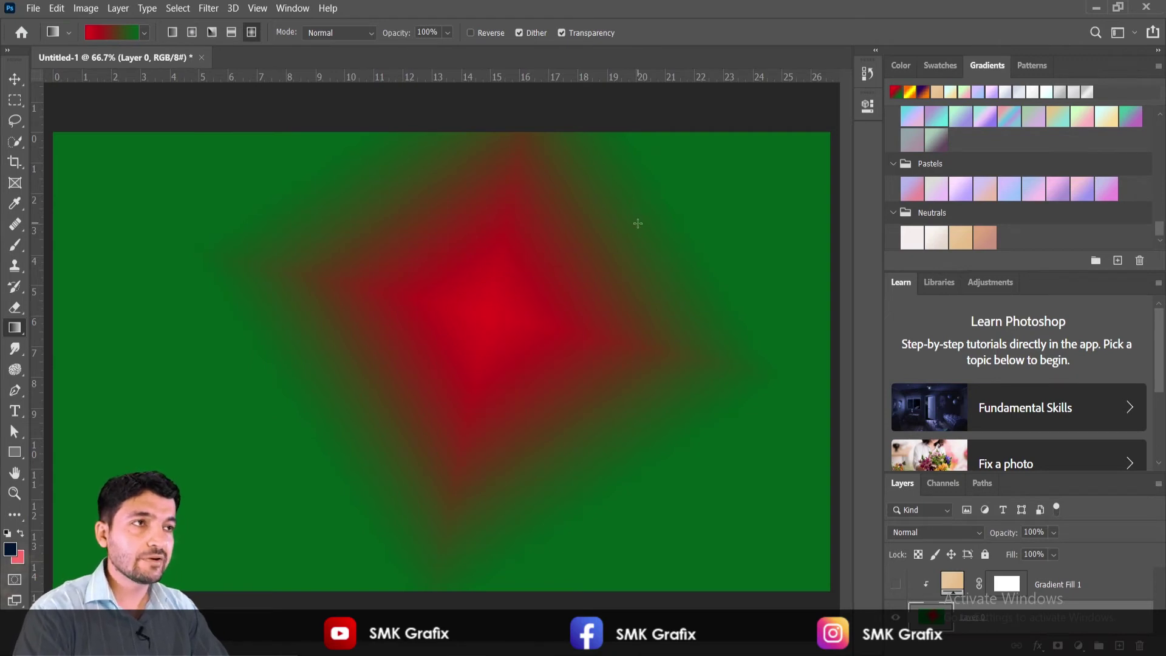
click(142, 38)
click(369, 33)
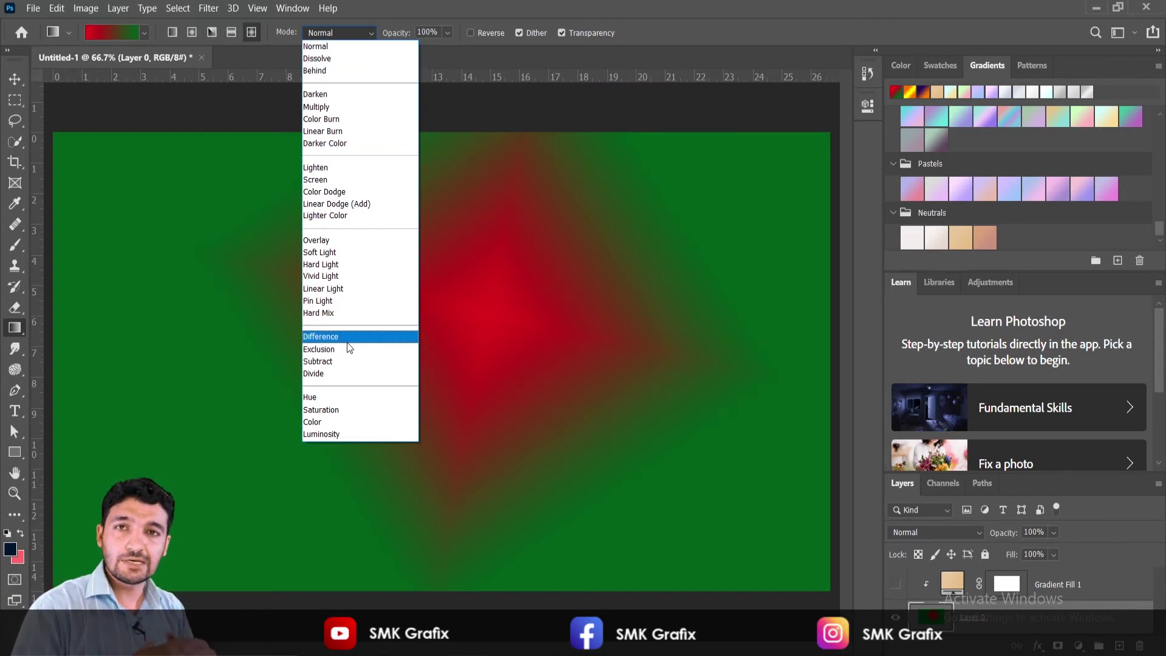
click(570, 5)
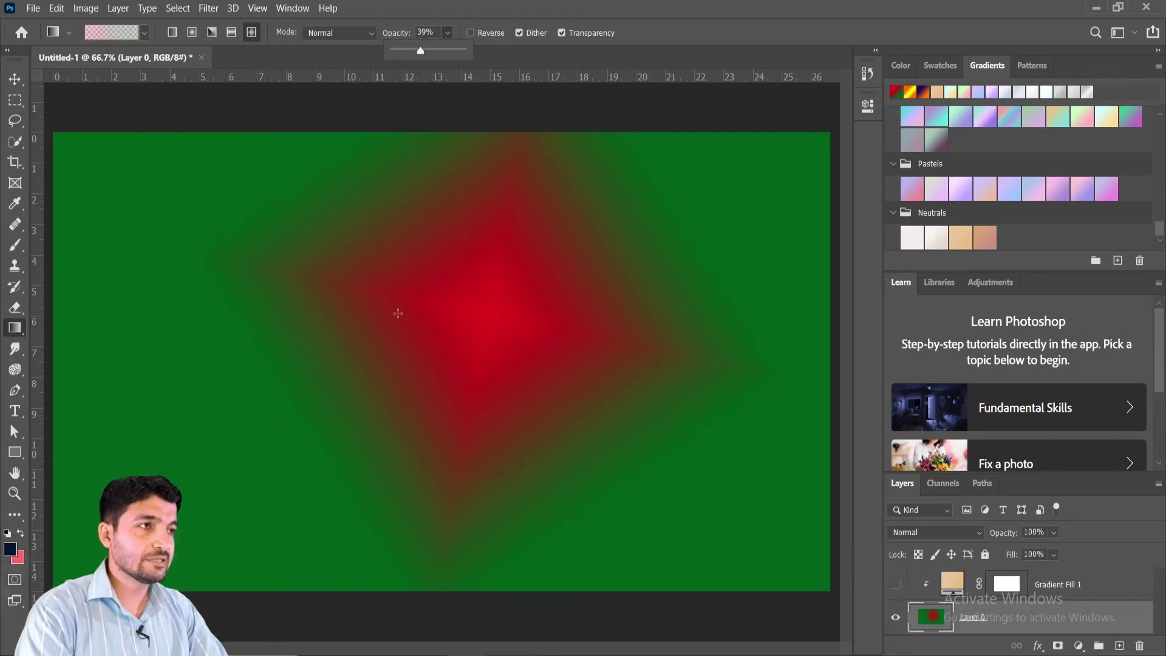
- Set the Gradient tool's opacity to 39% and layer several semi-transparent diamond gradients across different parts of Layer 0
drag(398, 318, 664, 206)
drag(581, 296, 288, 365)
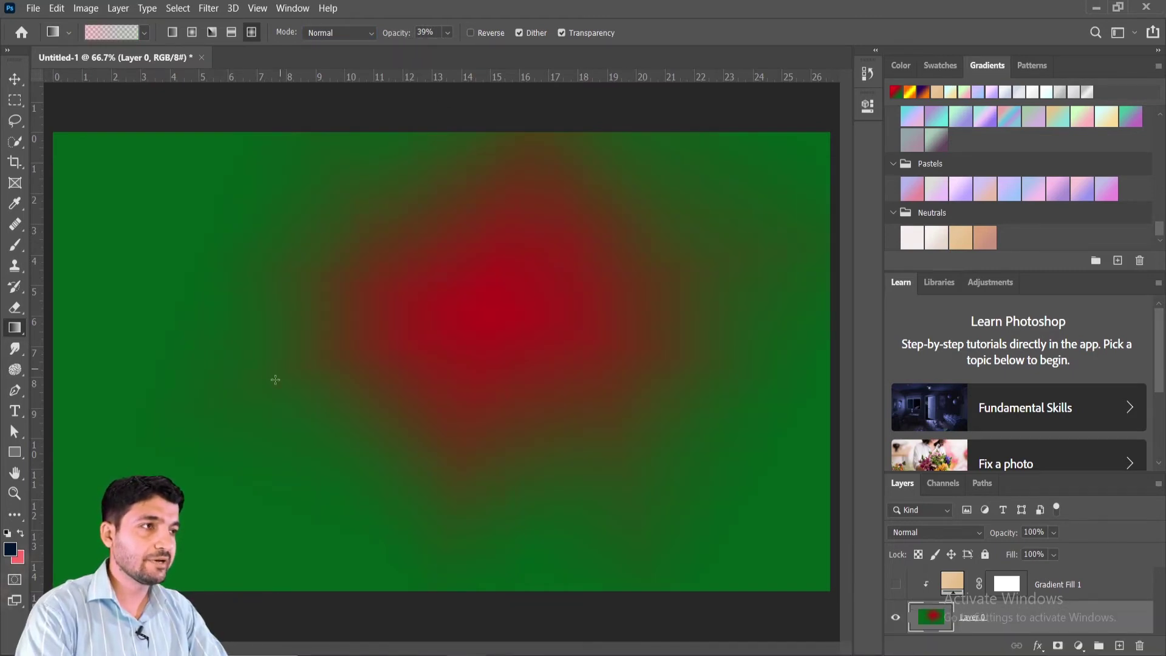
drag(111, 441, 316, 303)
drag(263, 427, 355, 143)
drag(695, 357, 537, 239)
drag(279, 218, 307, 373)
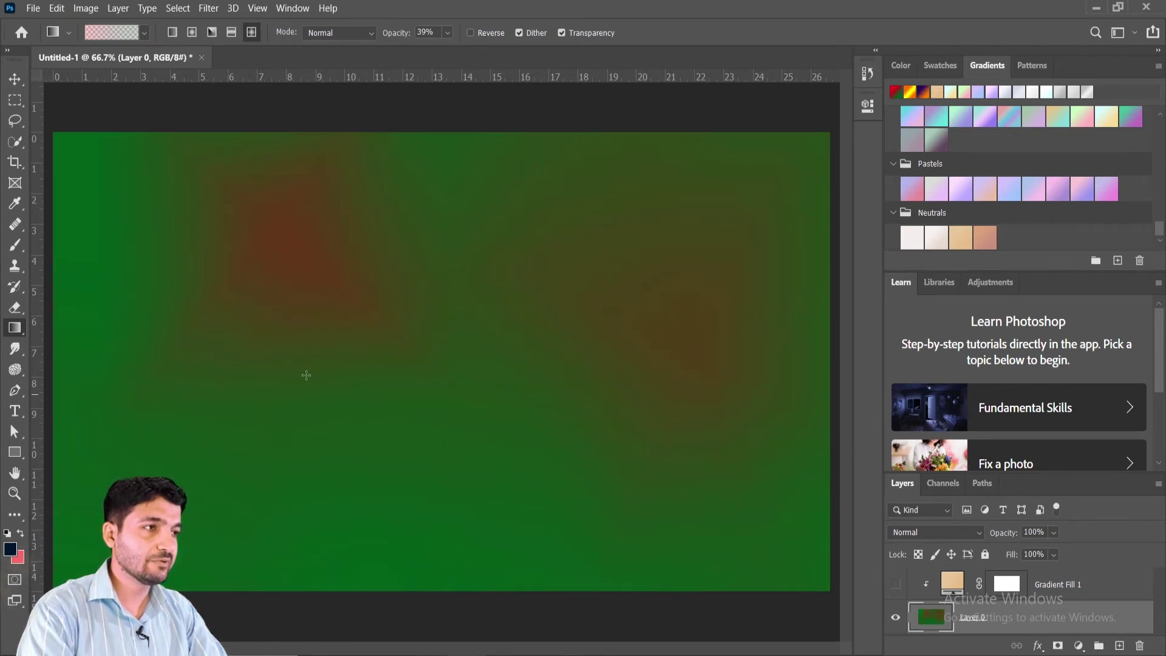
- Set the Gradient tool's opacity to 100%
click(447, 34)
drag(466, 51, 502, 50)
click(448, 32)
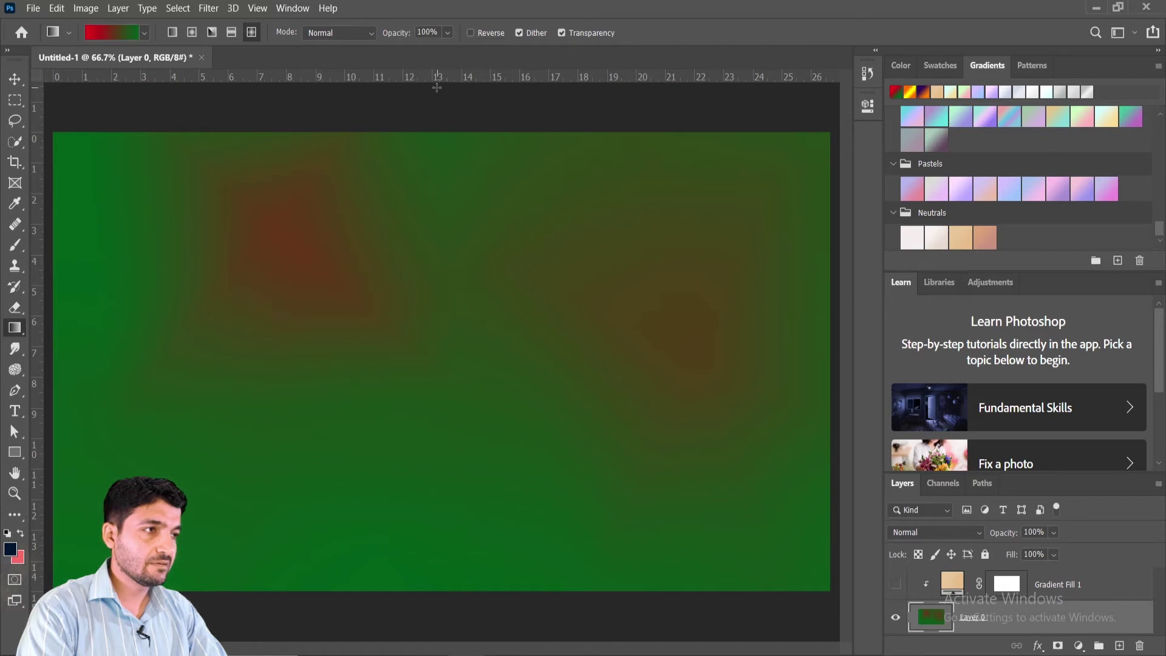
- Turn on the Reverse option and draw reversed diamond gradients of various sizes and directions across Layer 0
click(471, 33)
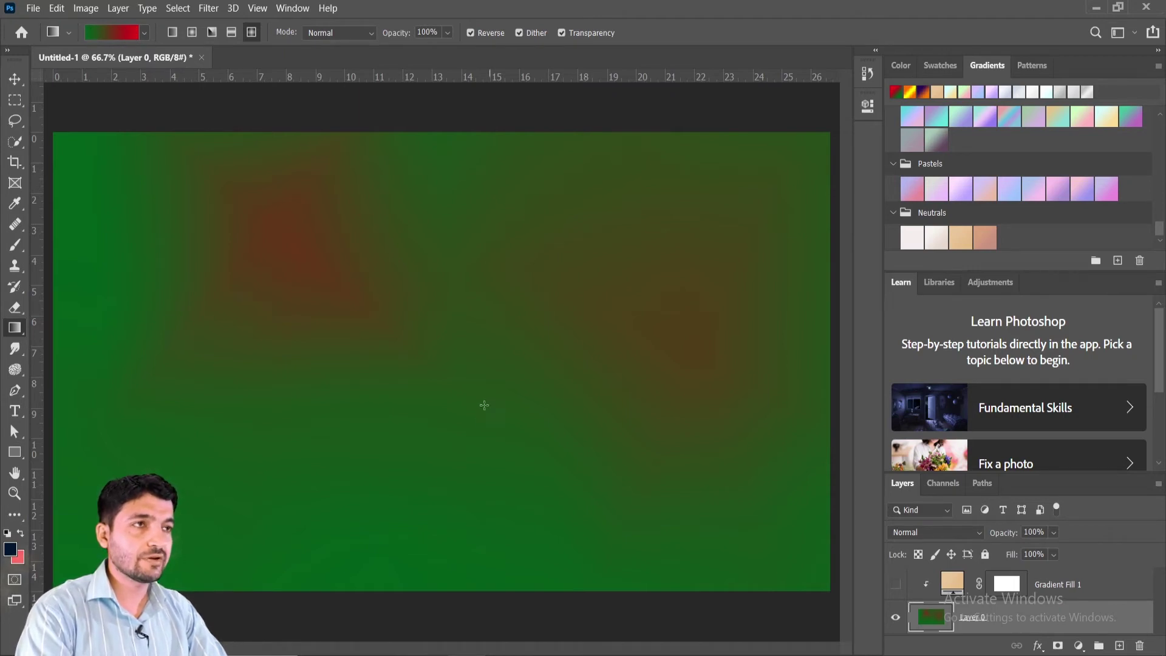
drag(419, 367, 693, 207)
drag(341, 334, 607, 223)
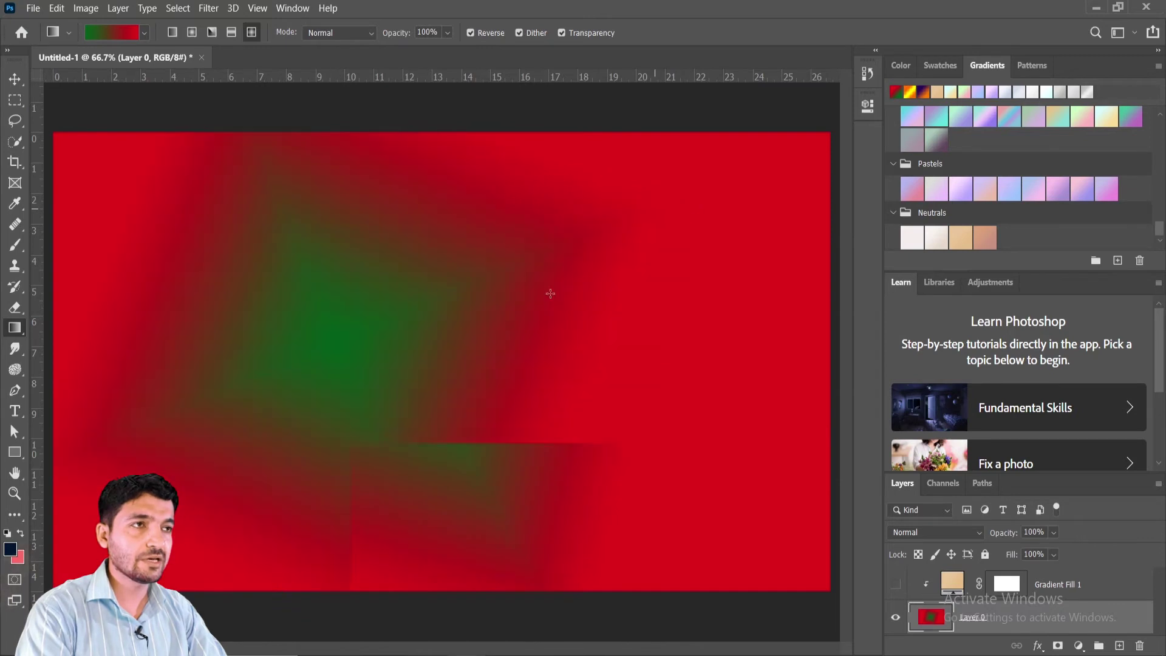
drag(435, 334, 721, 187)
drag(619, 358, 781, 174)
drag(612, 307, 320, 290)
drag(411, 353, 197, 501)
drag(317, 313, 230, 443)
- Switch to the Linear Gradient style, draw reversed red-green linear gradients across Layer 0, and toggle the Transparency option
click(172, 33)
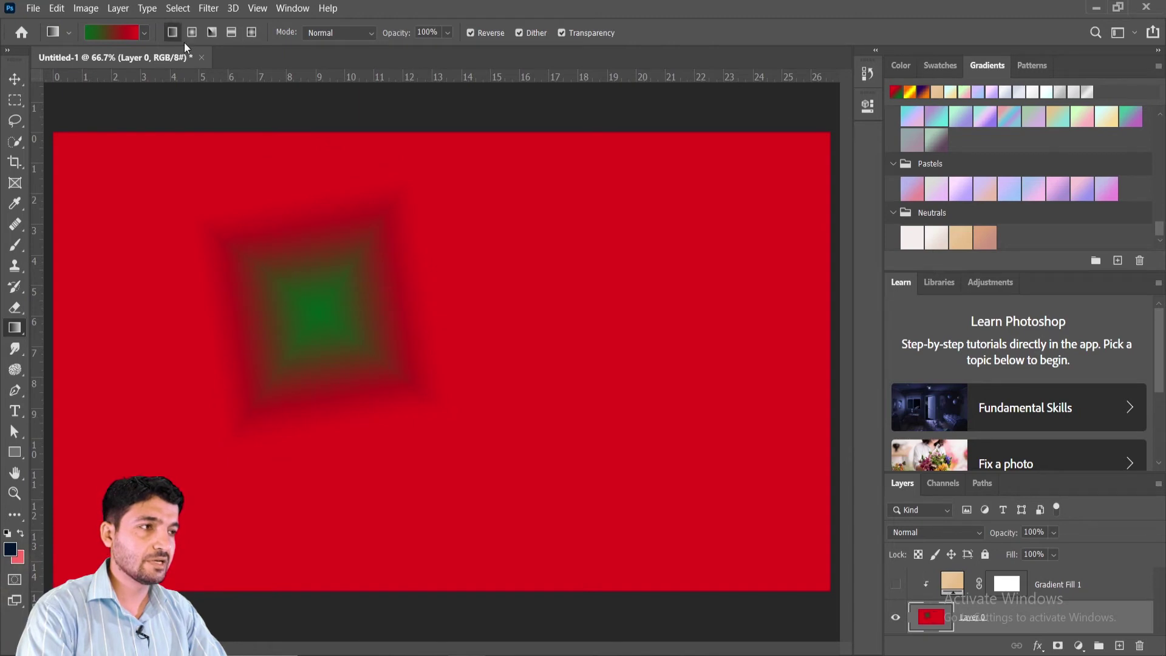
drag(227, 374, 1, 369)
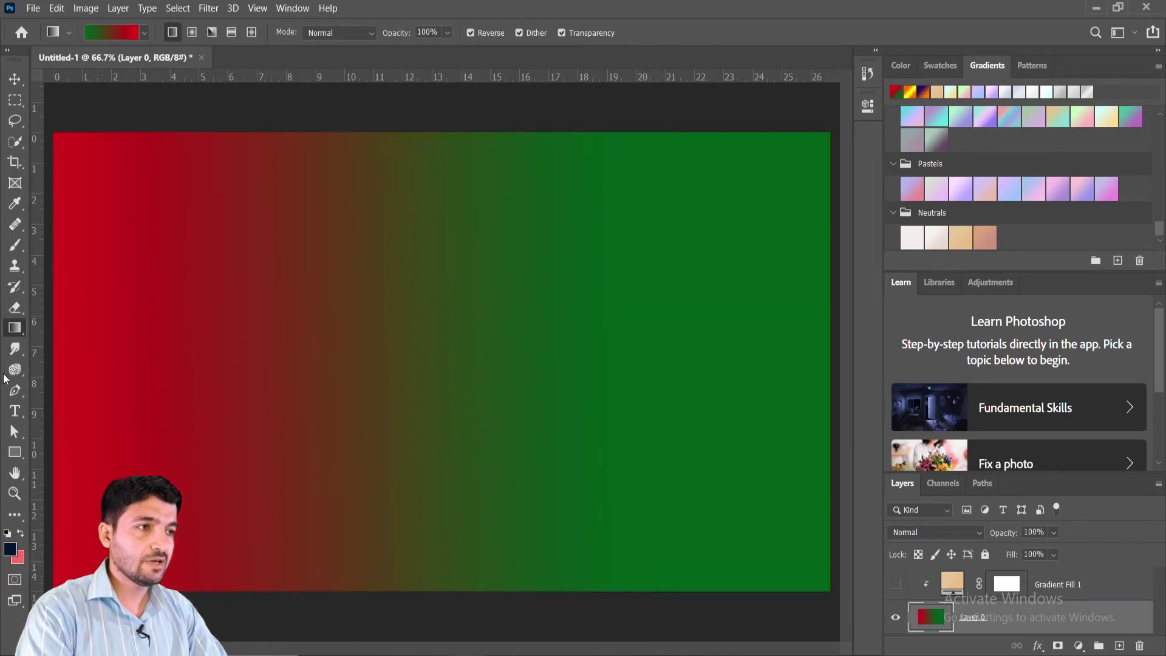
drag(262, 283, 455, 258)
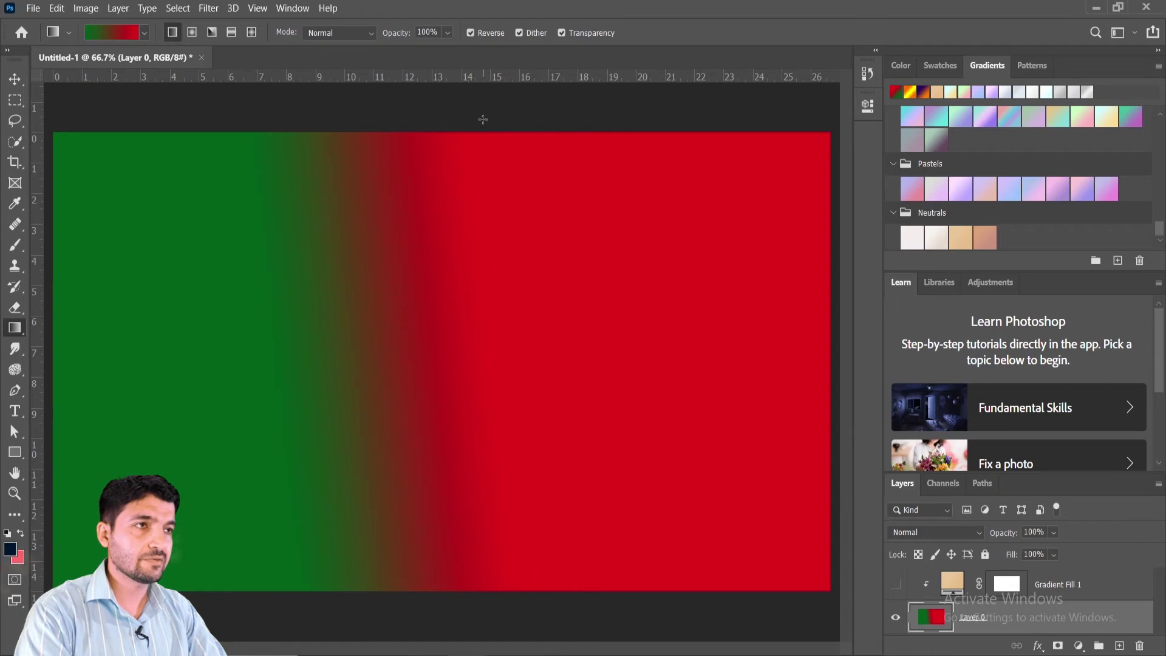
click(561, 33)
drag(476, 315, 534, 271)
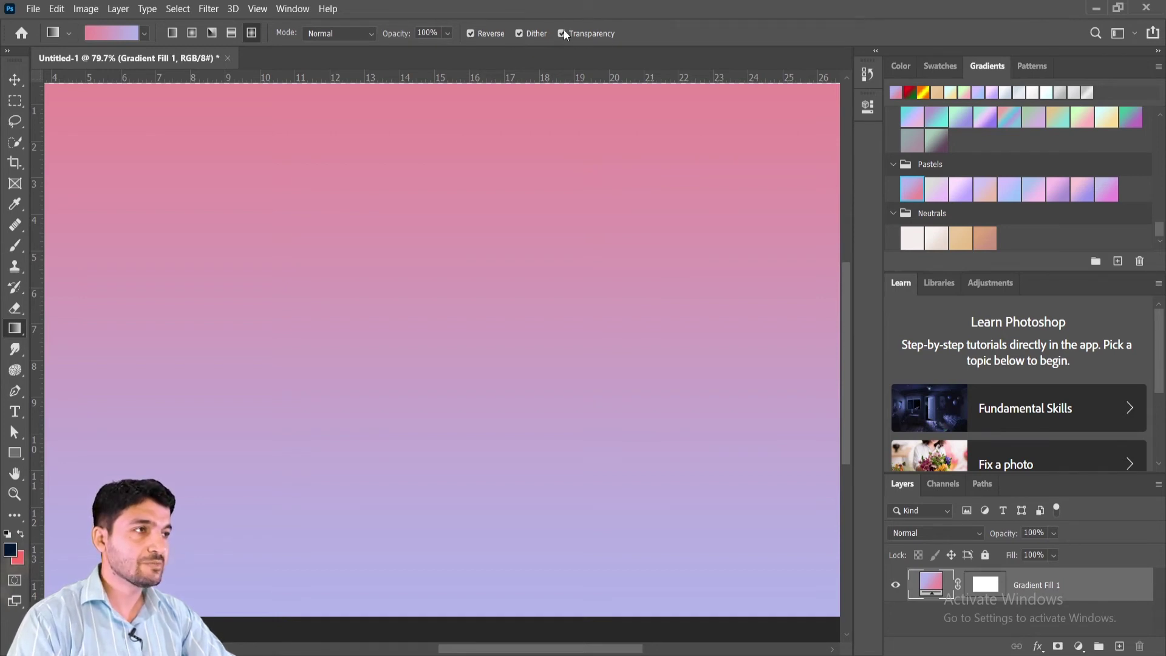
- Inspect the Pastels_01 gradient and its stops in the Gradient Editor
click(119, 35)
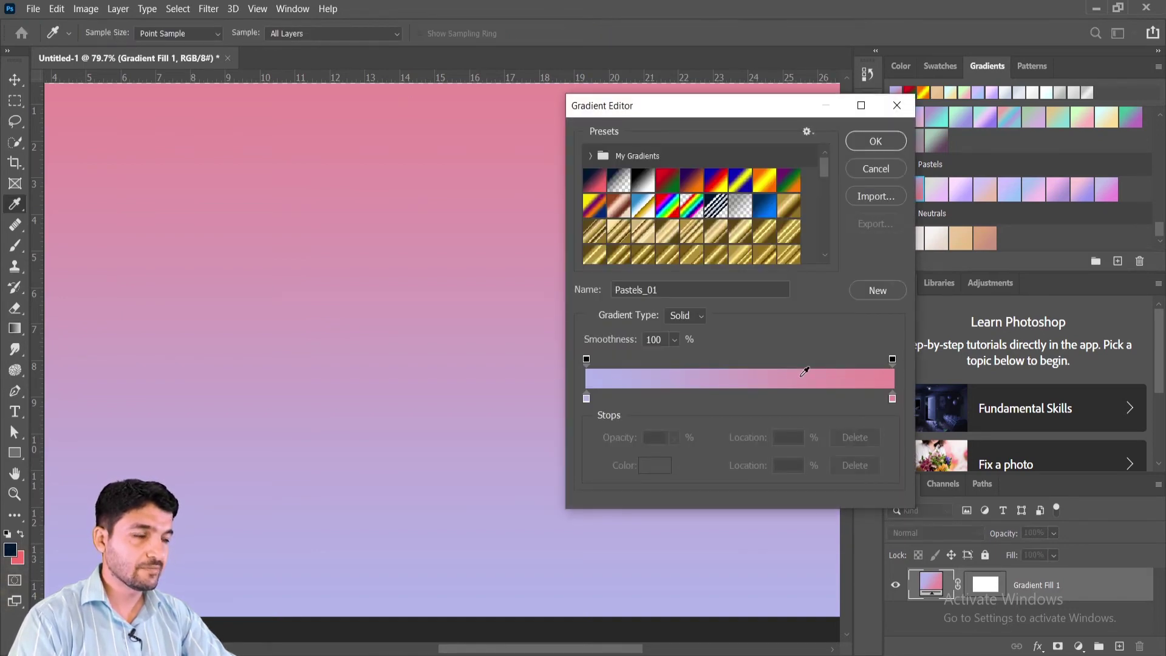
click(873, 144)
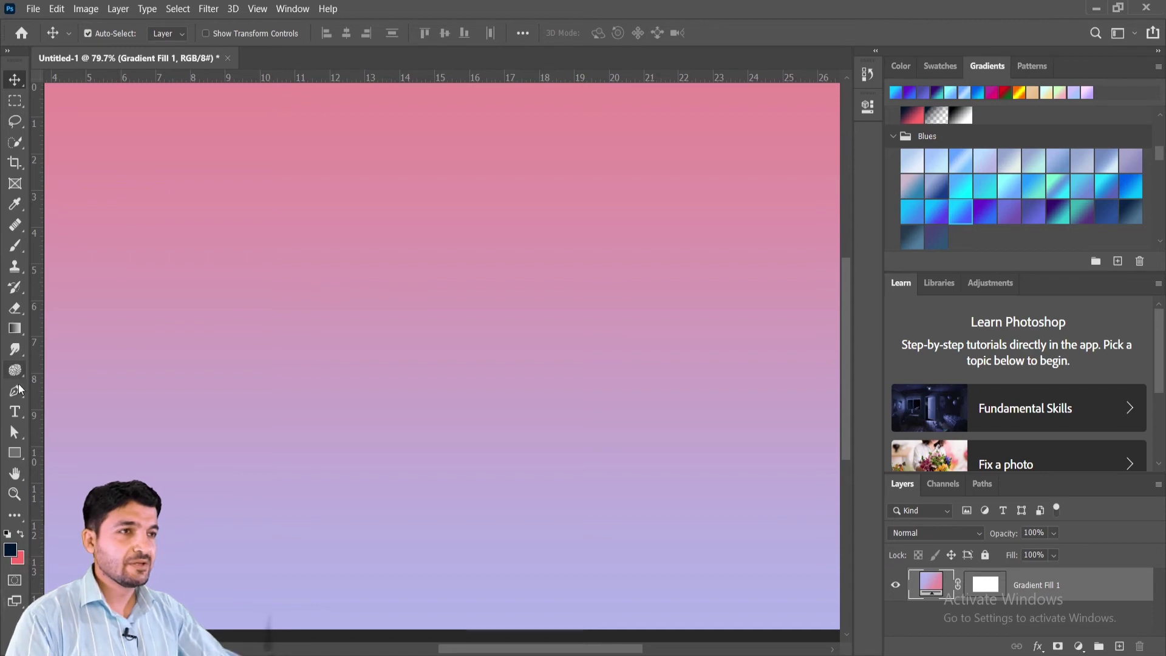
- Add the white text "TEXT" over the pink-lavender gradient fill and move it near the middle of the canvas
click(15, 411)
click(325, 294)
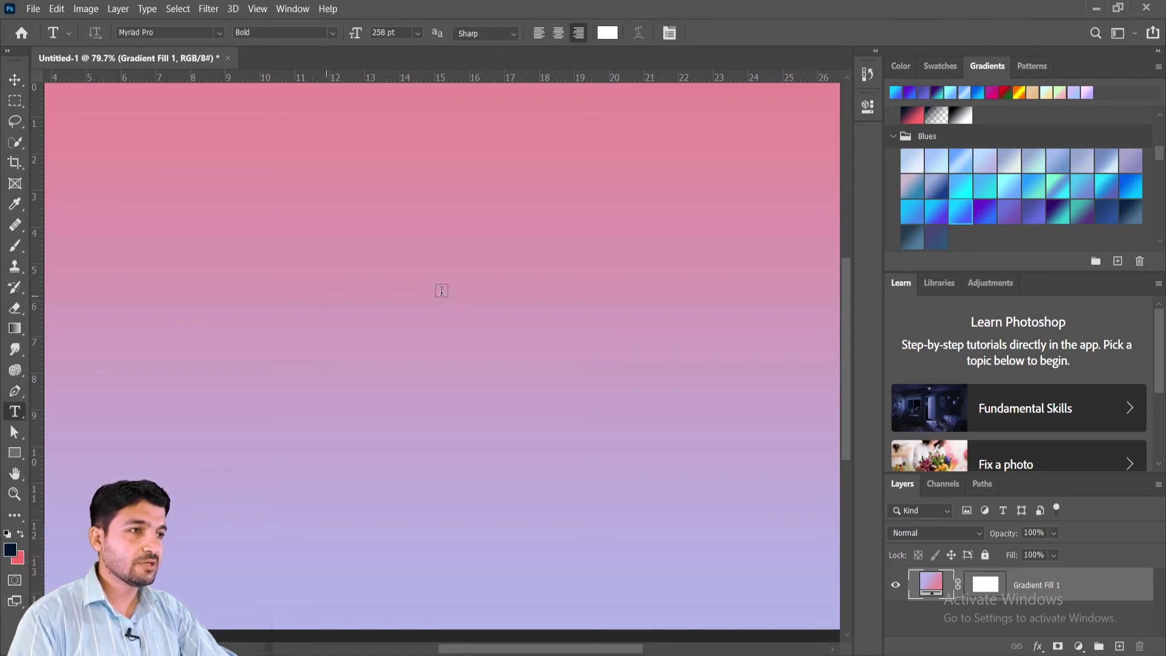
text(TEXT)
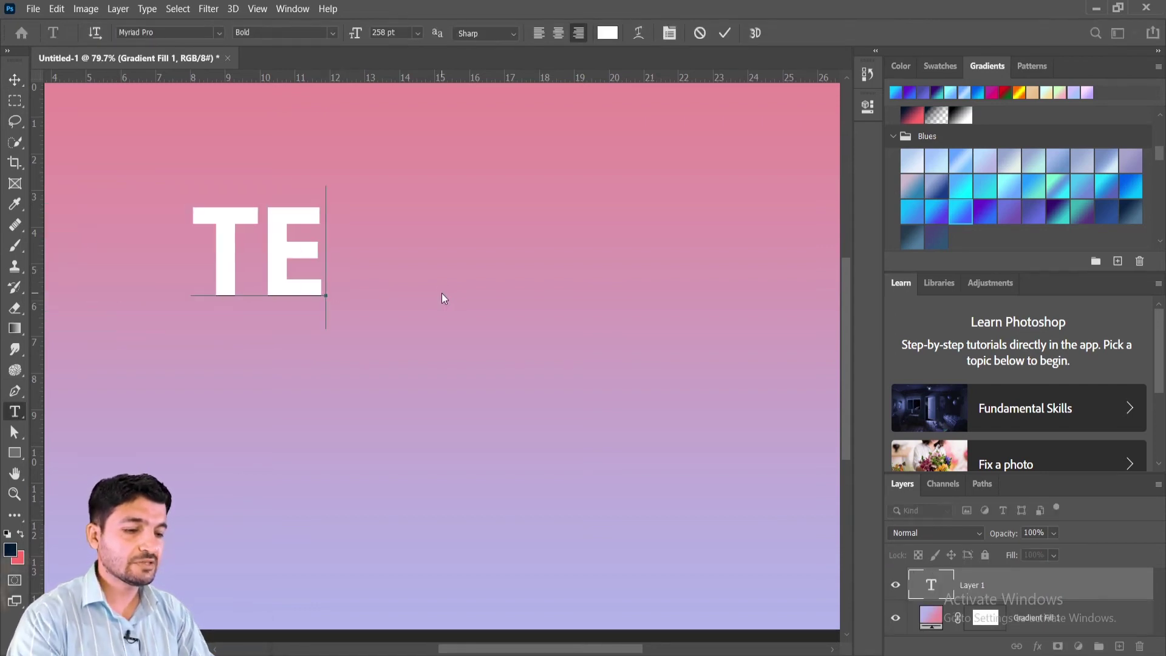
click(722, 33)
click(14, 79)
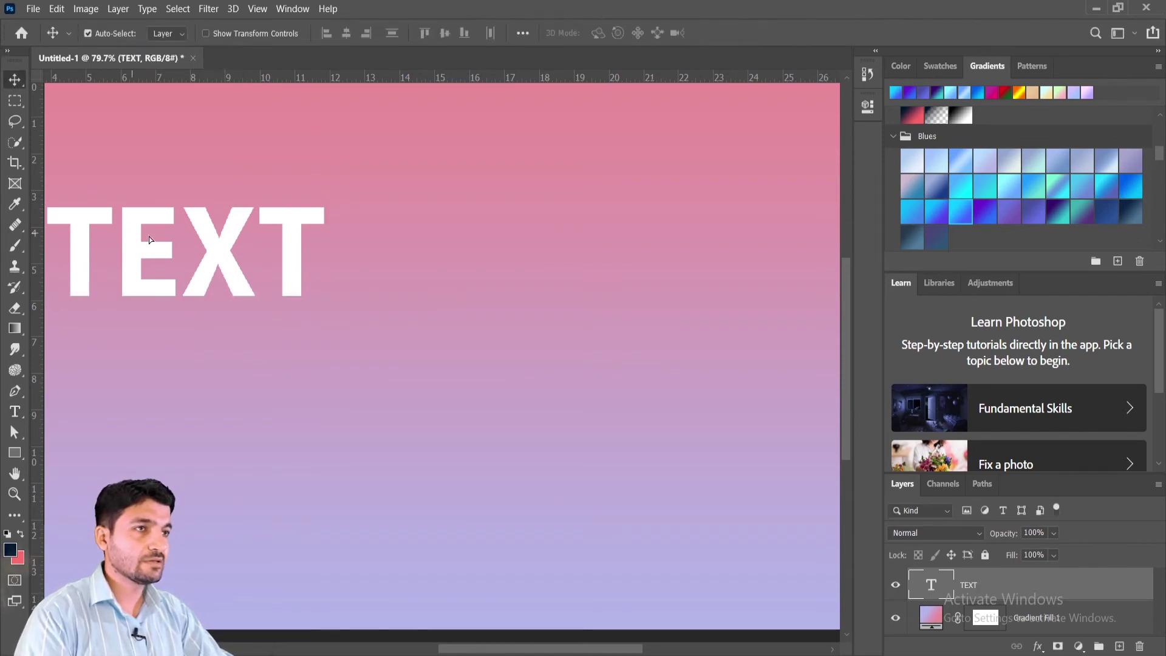
drag(150, 239, 384, 279)
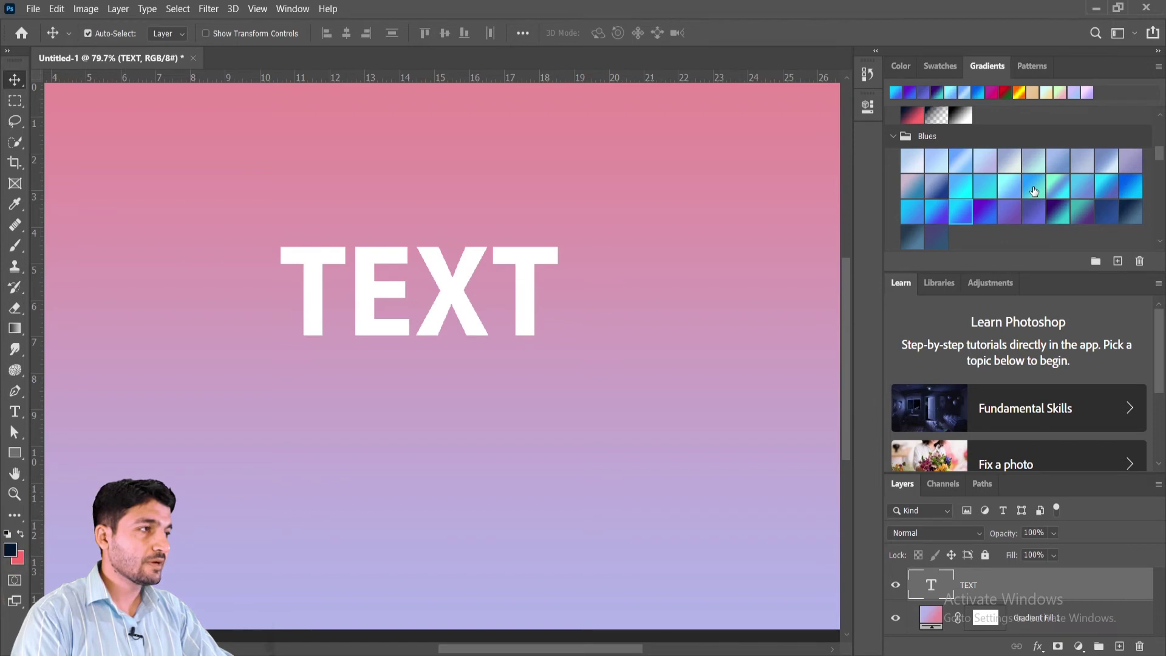
- Try several Blues gradient presets on the TEXT layer, finishing with the cyan-to-periwinkle blue one
drag(1034, 192, 452, 274)
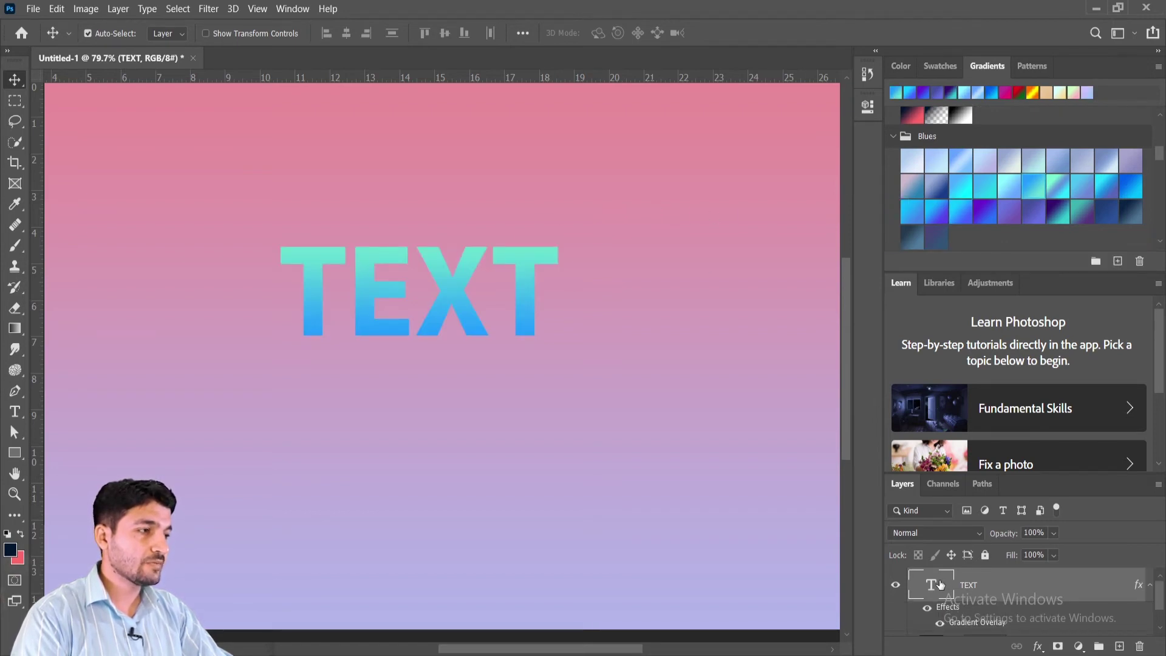
key(ctrl+z)
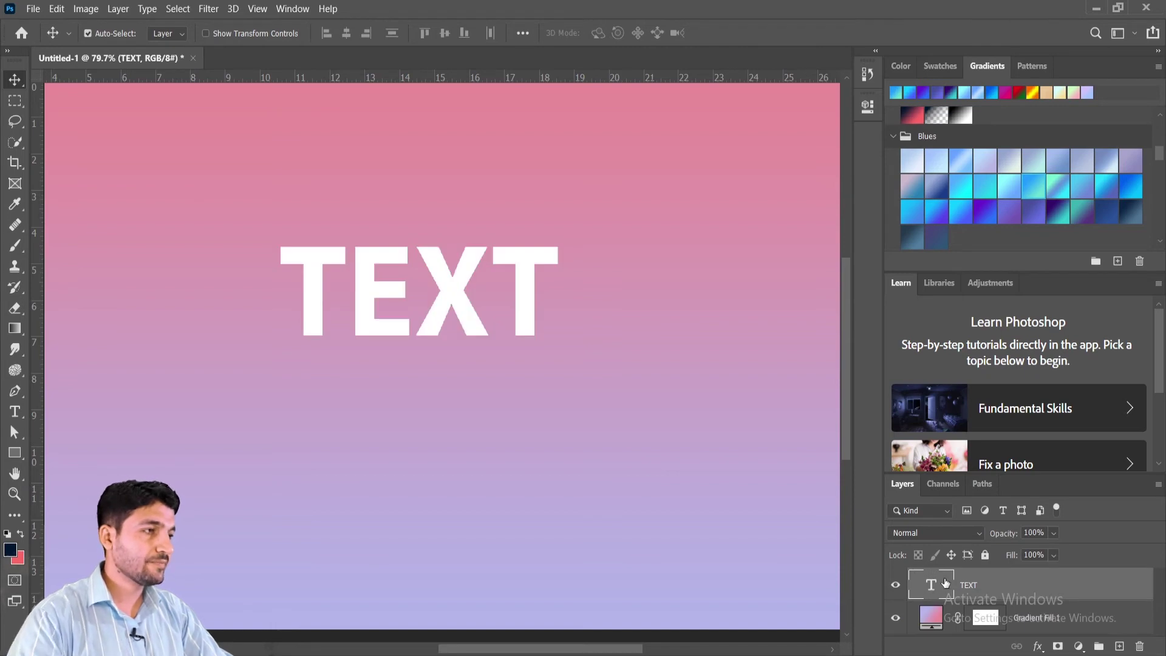
click(971, 214)
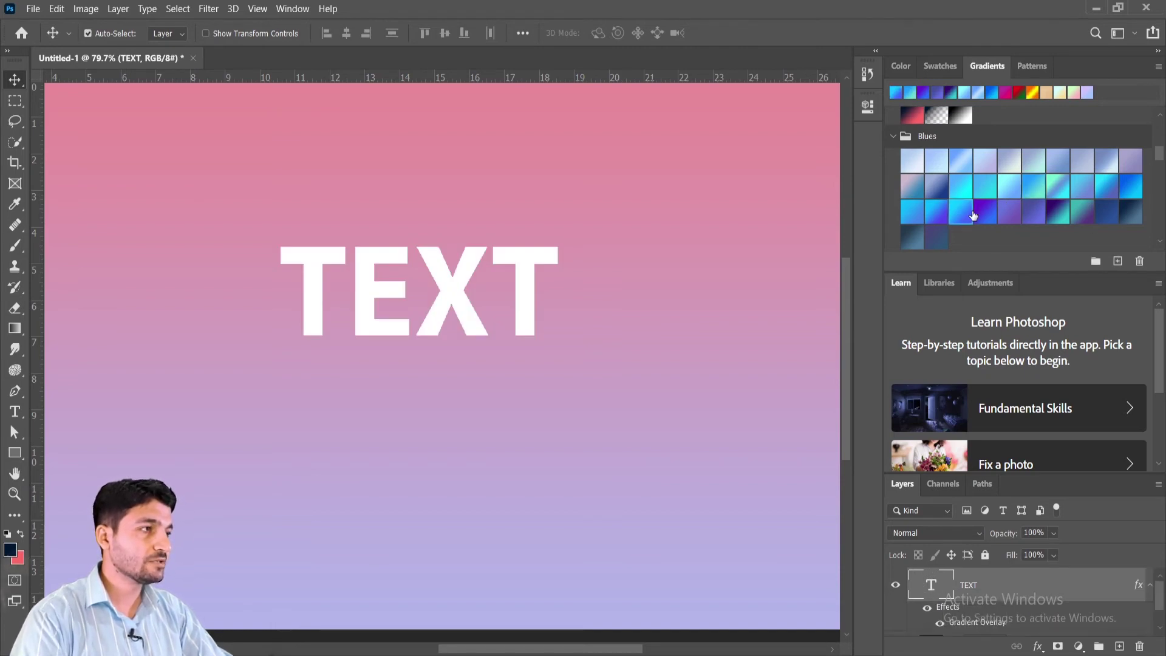
click(985, 212)
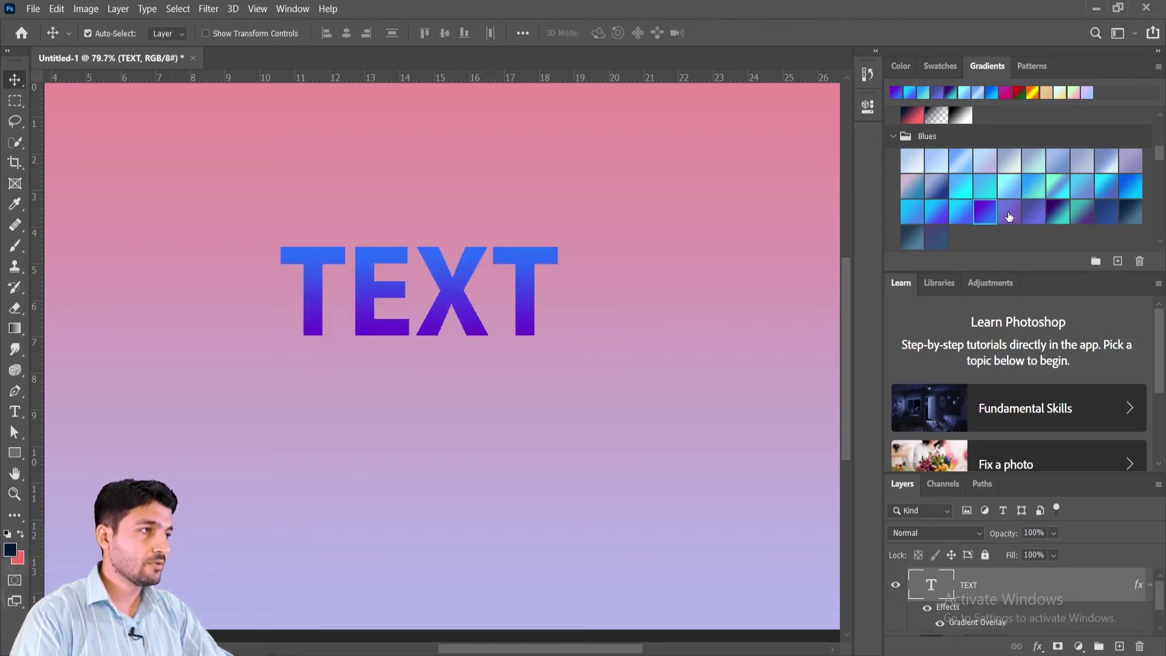
click(1034, 212)
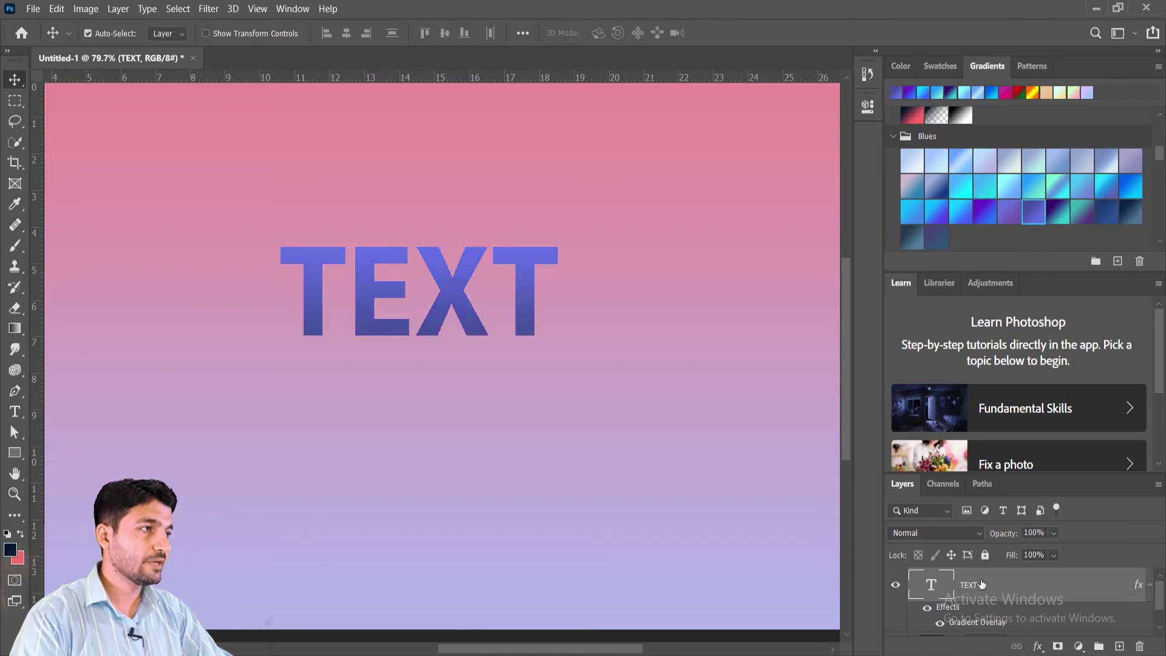
click(1059, 188)
click(1083, 194)
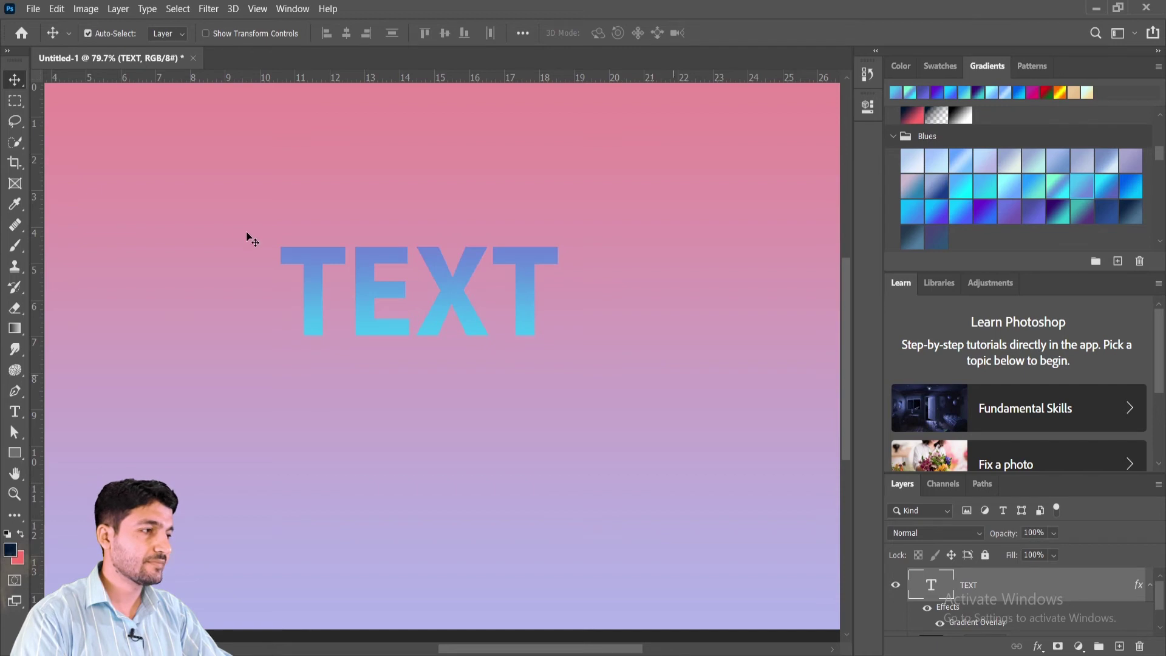
- Move the text to the canvas's upper-left area and draw a dark navy rectangle about 643 by 296 px below it
drag(363, 277, 201, 175)
click(13, 453)
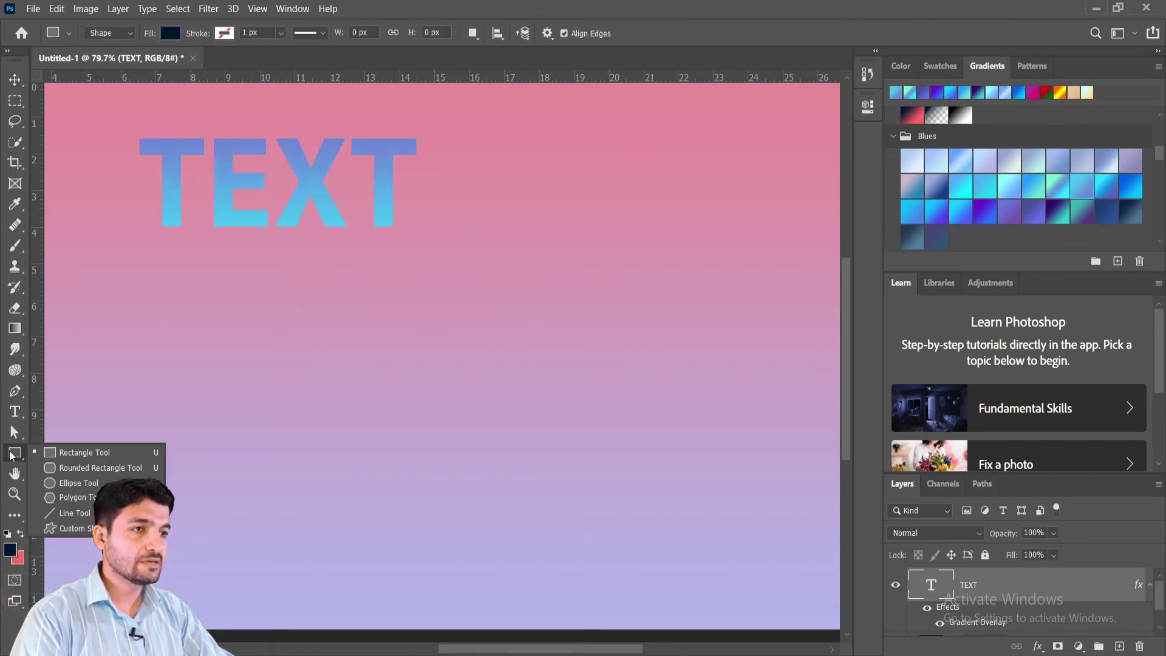
click(84, 453)
drag(295, 335, 606, 486)
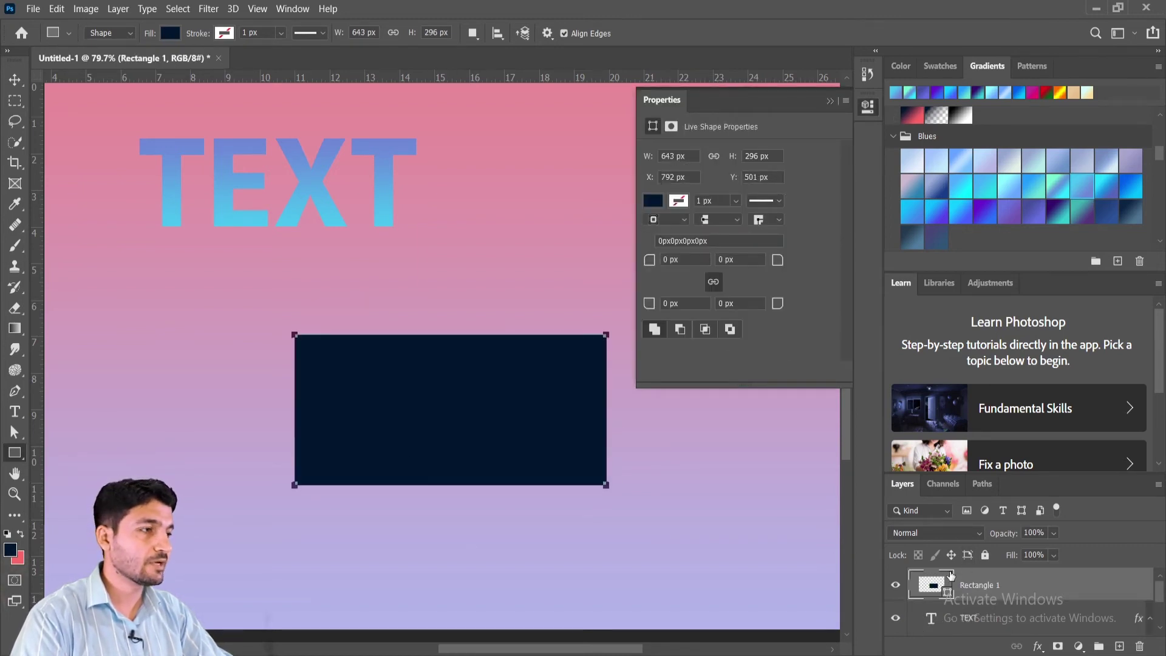
- Try several Purples gradient presets on the rectangle, finishing with the magenta-to-dark-purple Purple_19, and collapse the shape properties
scroll(1036, 212, down, 1)
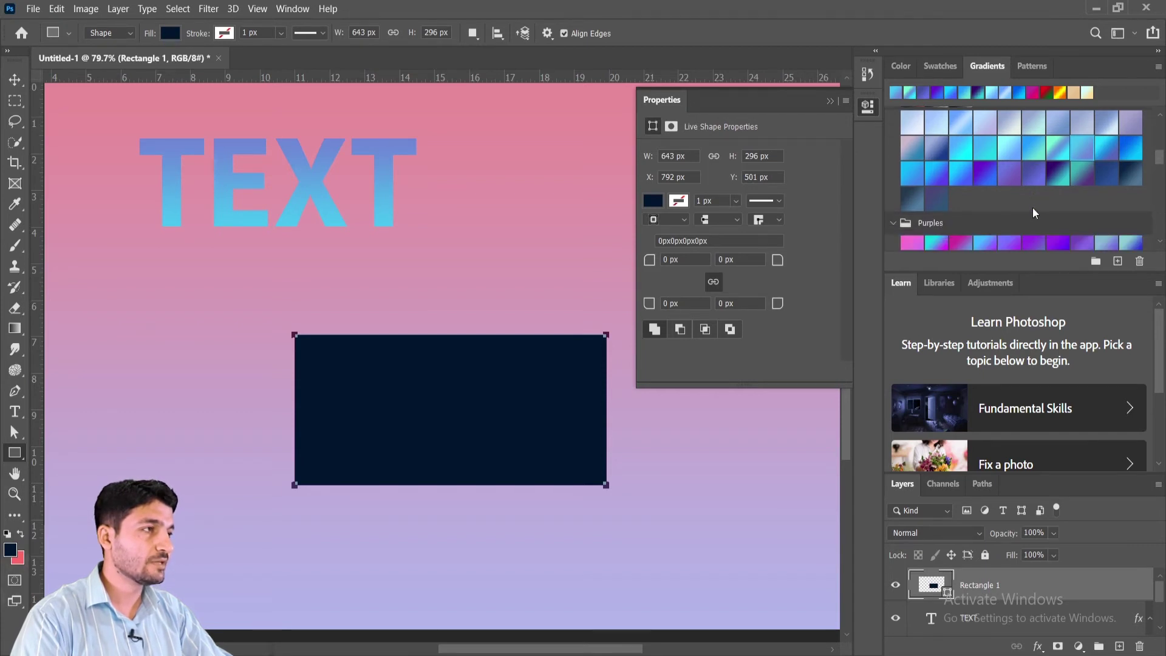
scroll(1036, 212, down, 1)
click(960, 196)
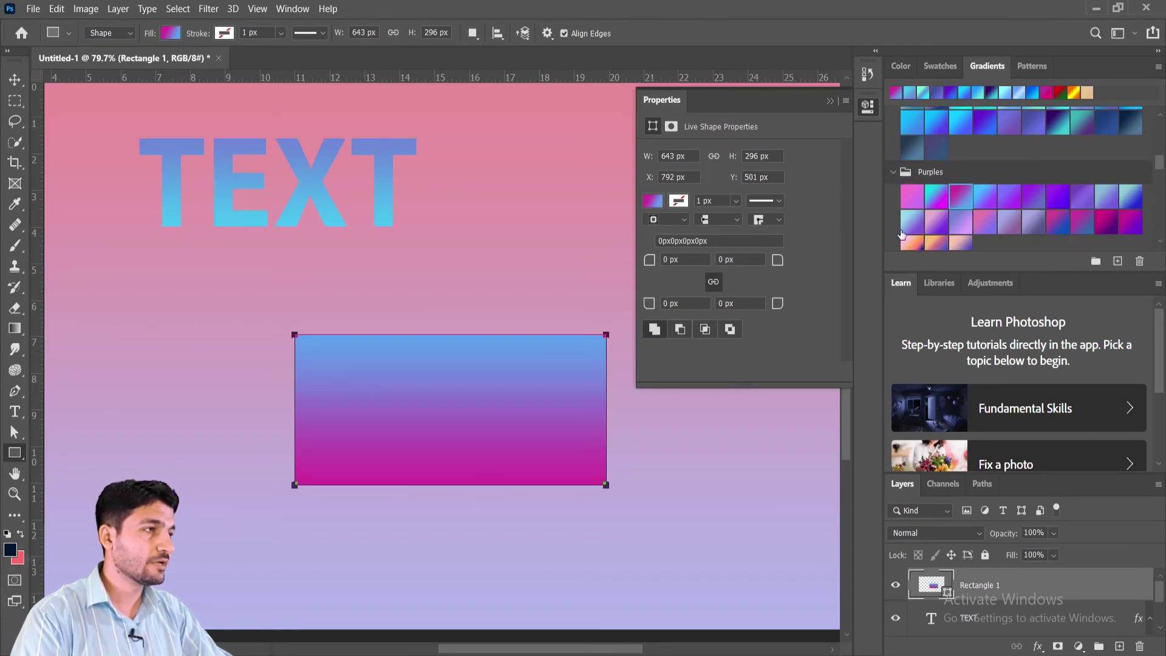
click(910, 204)
click(1084, 225)
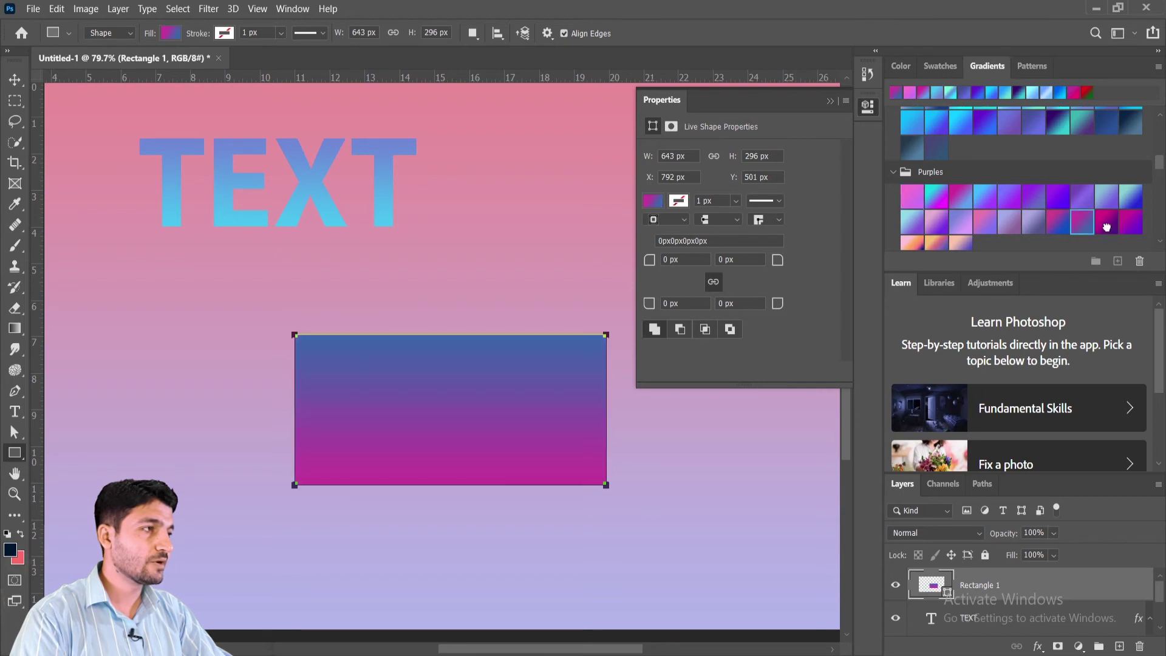
click(1107, 224)
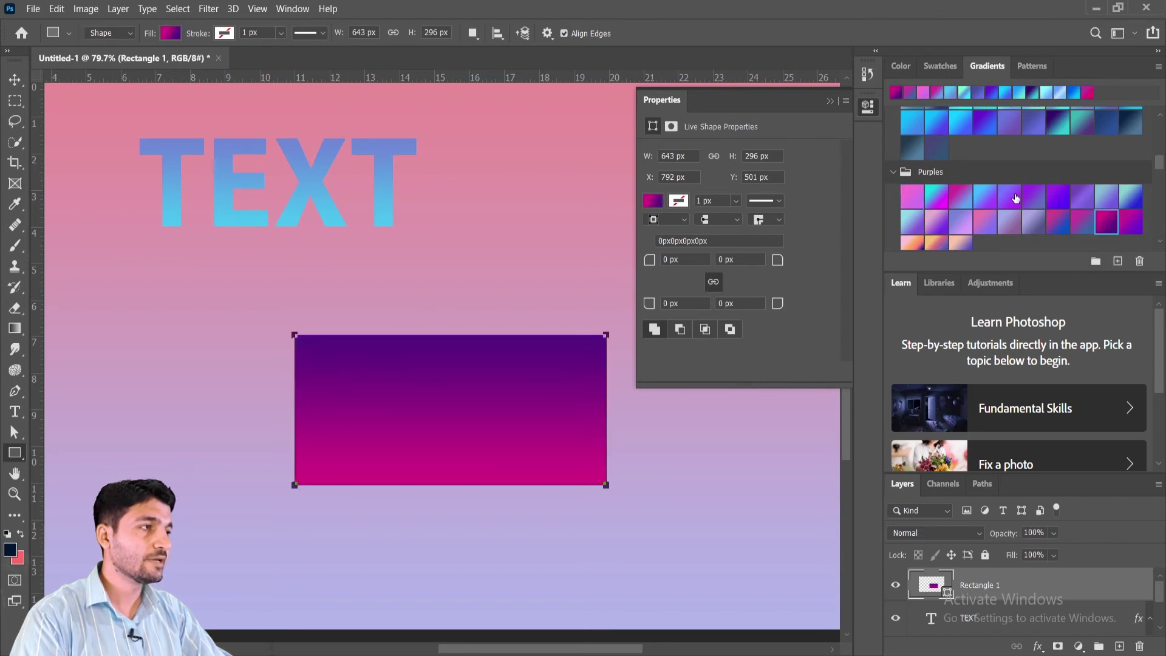
click(830, 101)
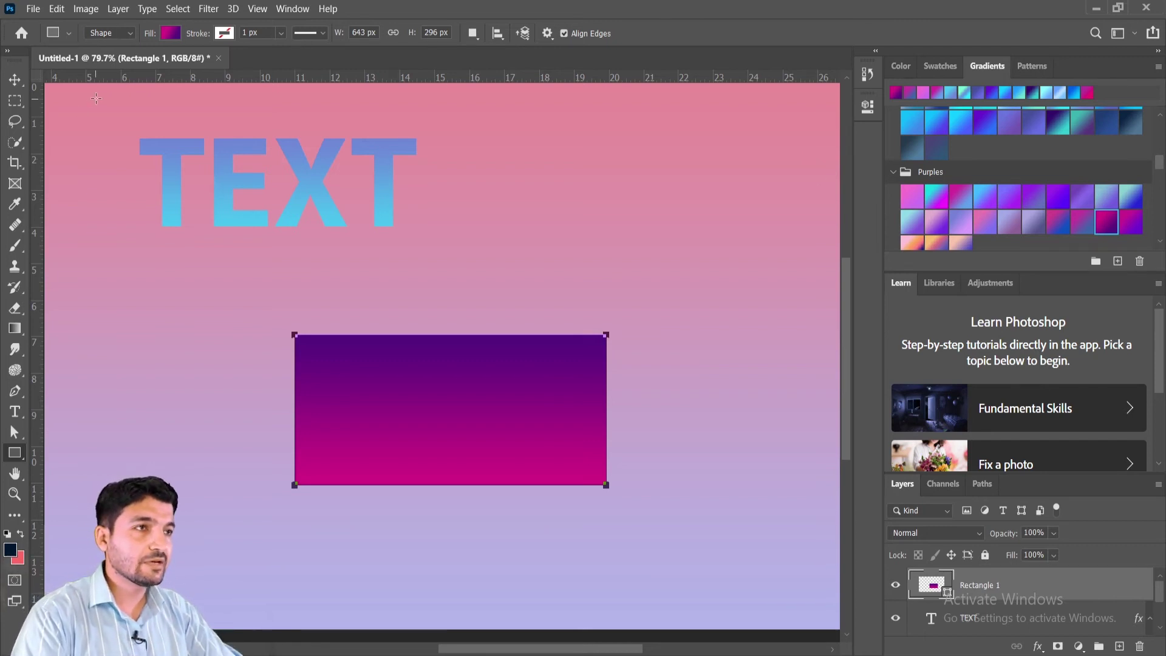
- Open the Purple_19 gradient in the Gradient Editor and change its dark purple end colour stop to red, fb0035
click(15, 328)
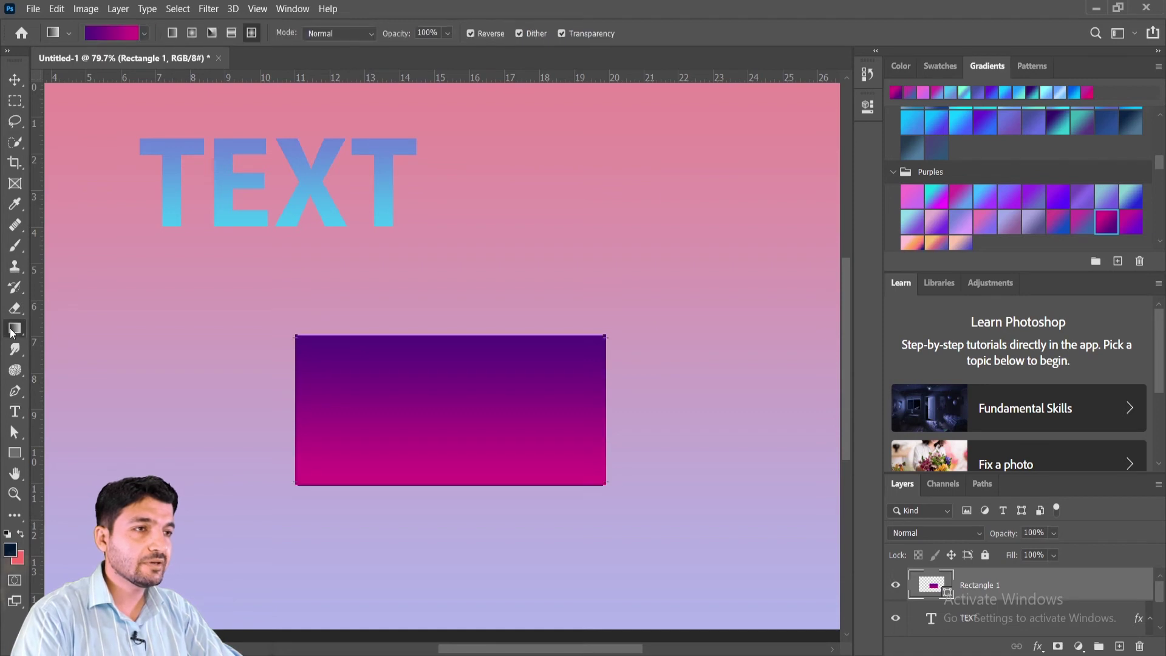
click(107, 35)
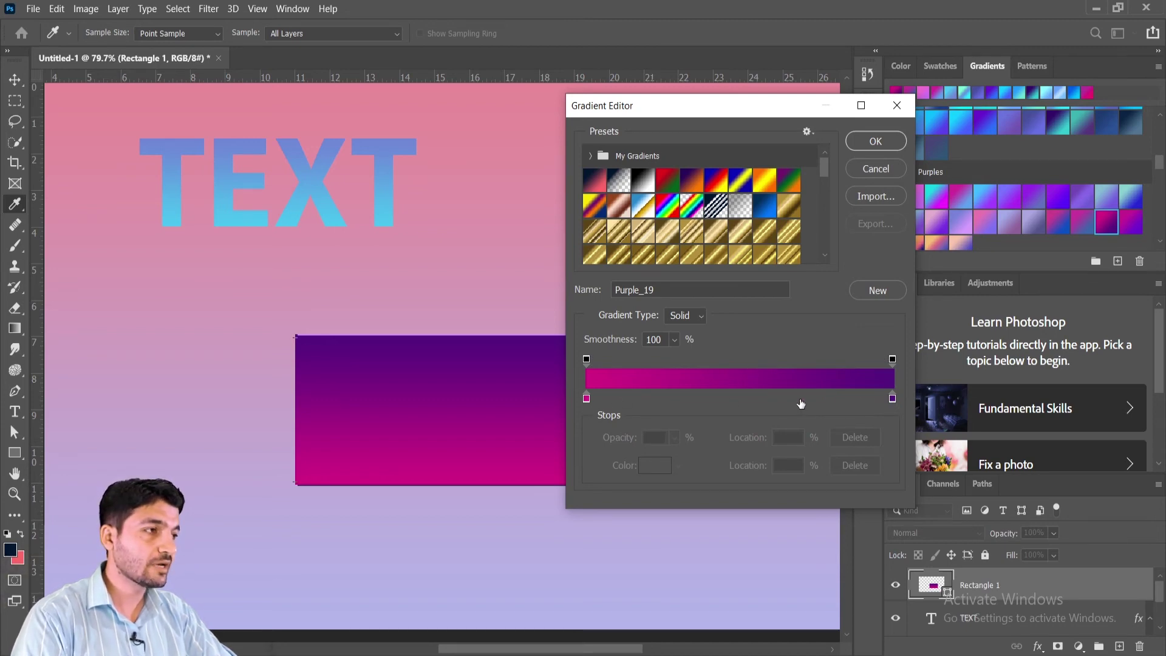
click(892, 399)
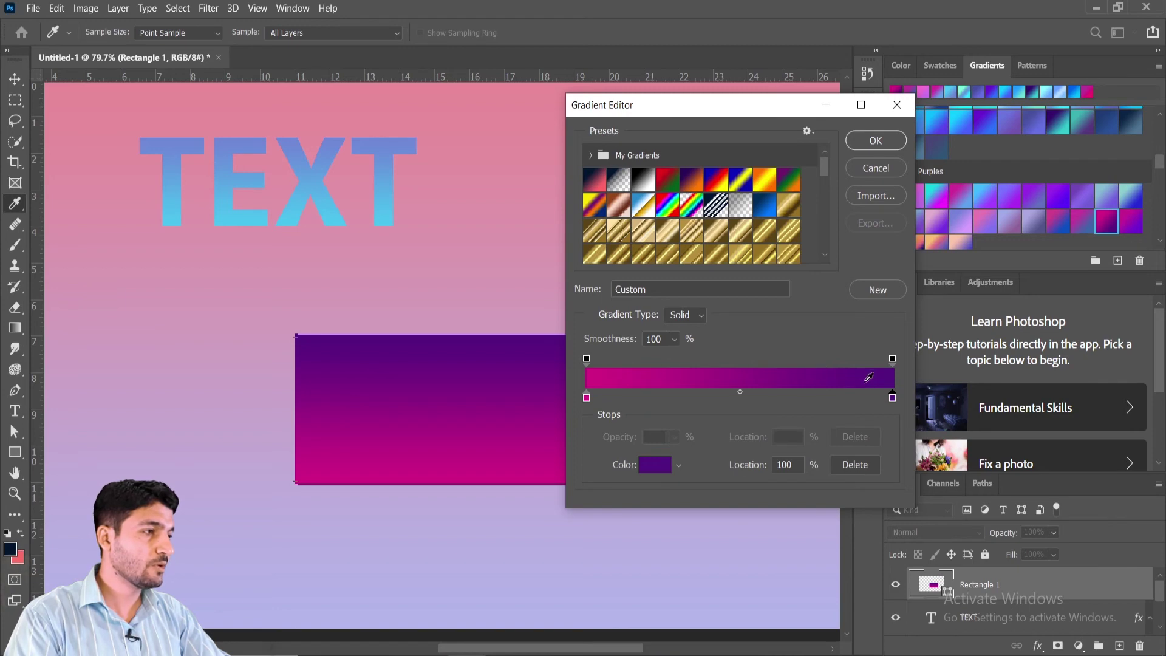
double_click(892, 398)
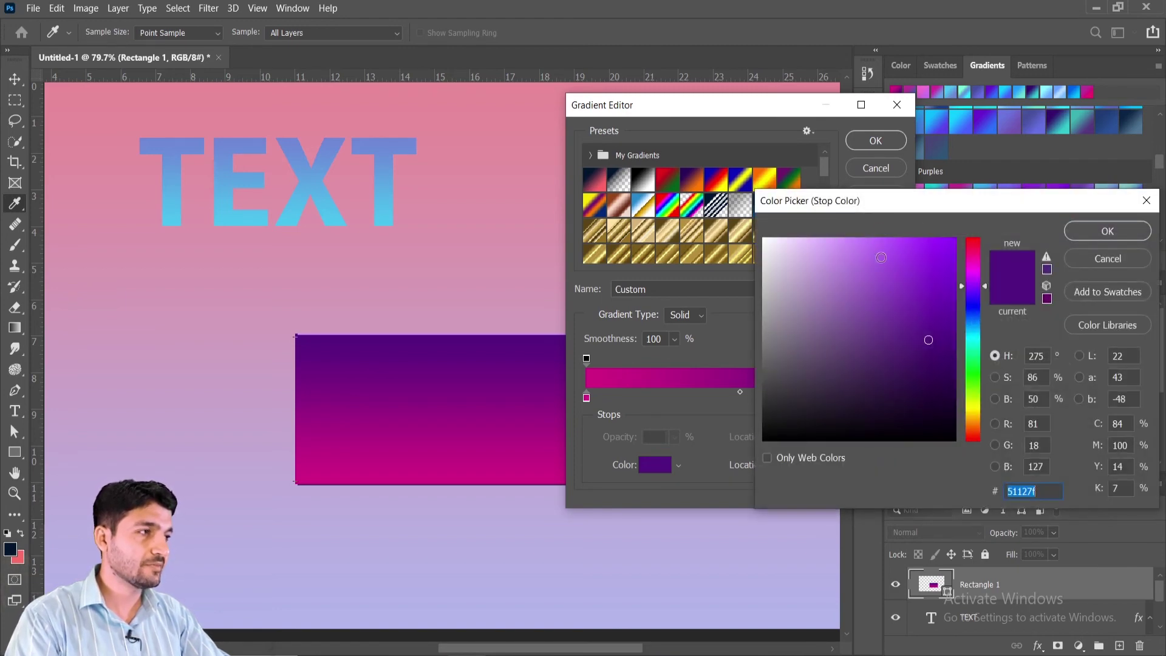
mouse_move(938, 272)
mouse_down()
mouse_move(955, 266)
mouse_move(956, 242)
mouse_move(974, 246)
mouse_up()
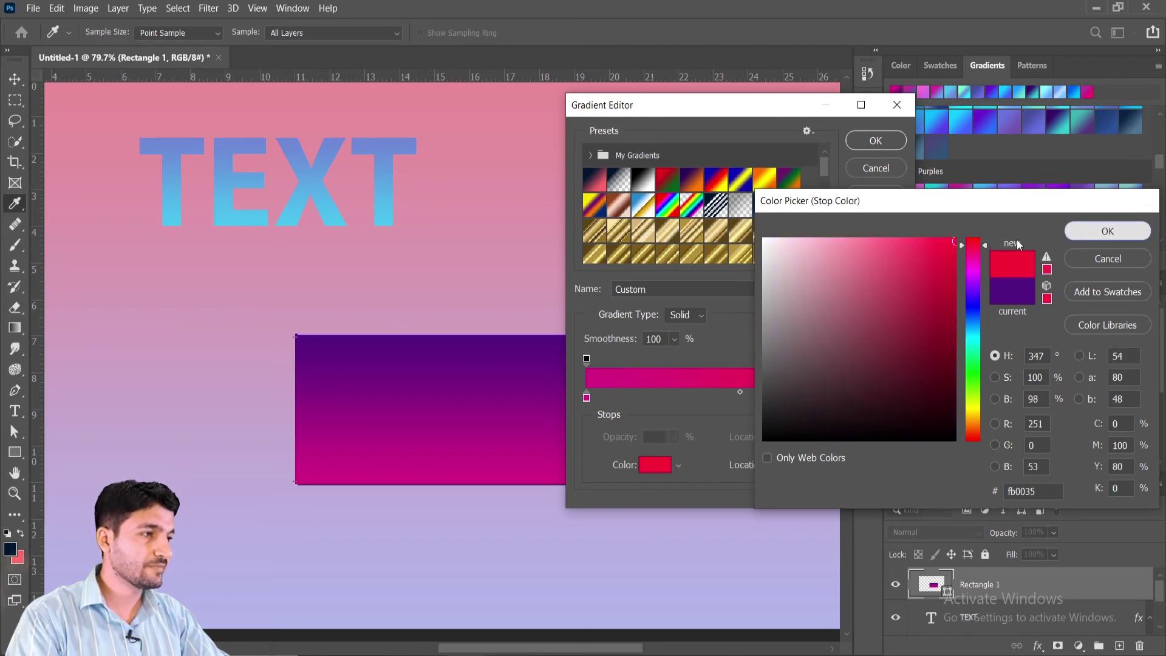
key(Return)
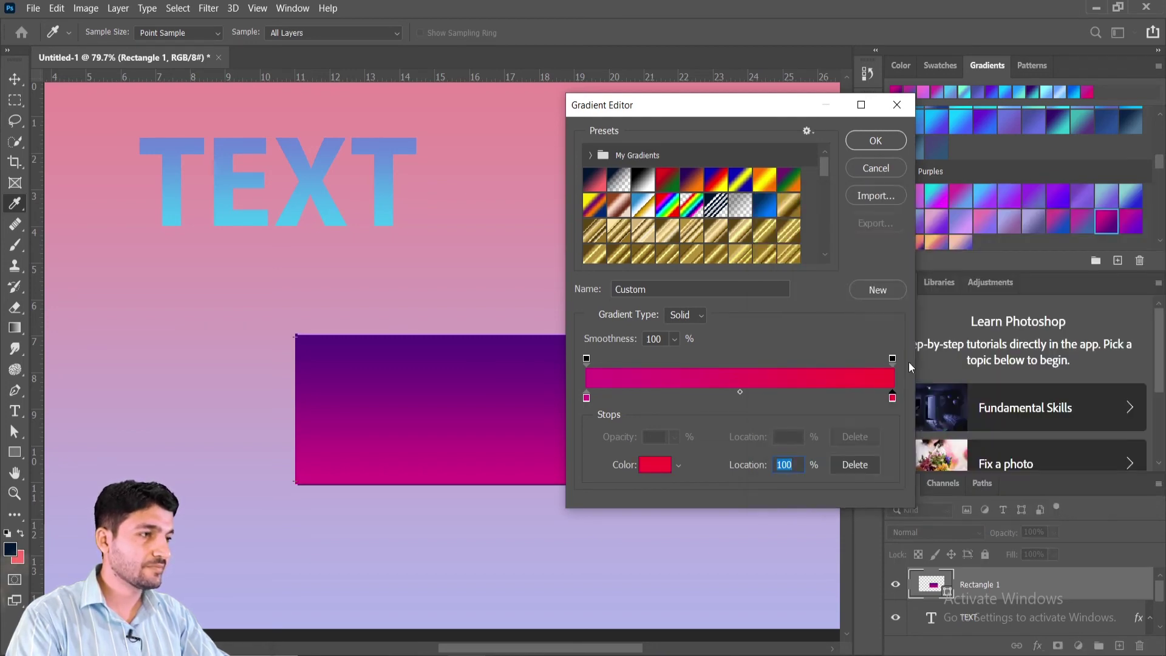
- Change the gradient's magenta start colour stop to a bright lime yellow
double_click(587, 399)
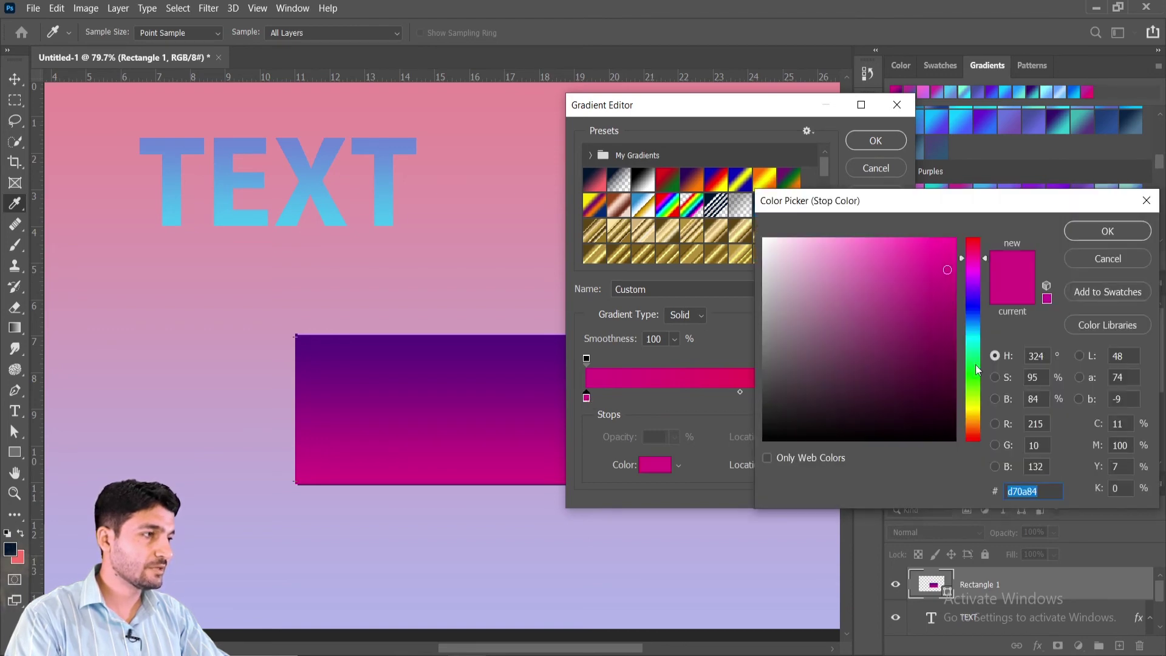
text(ccff00)
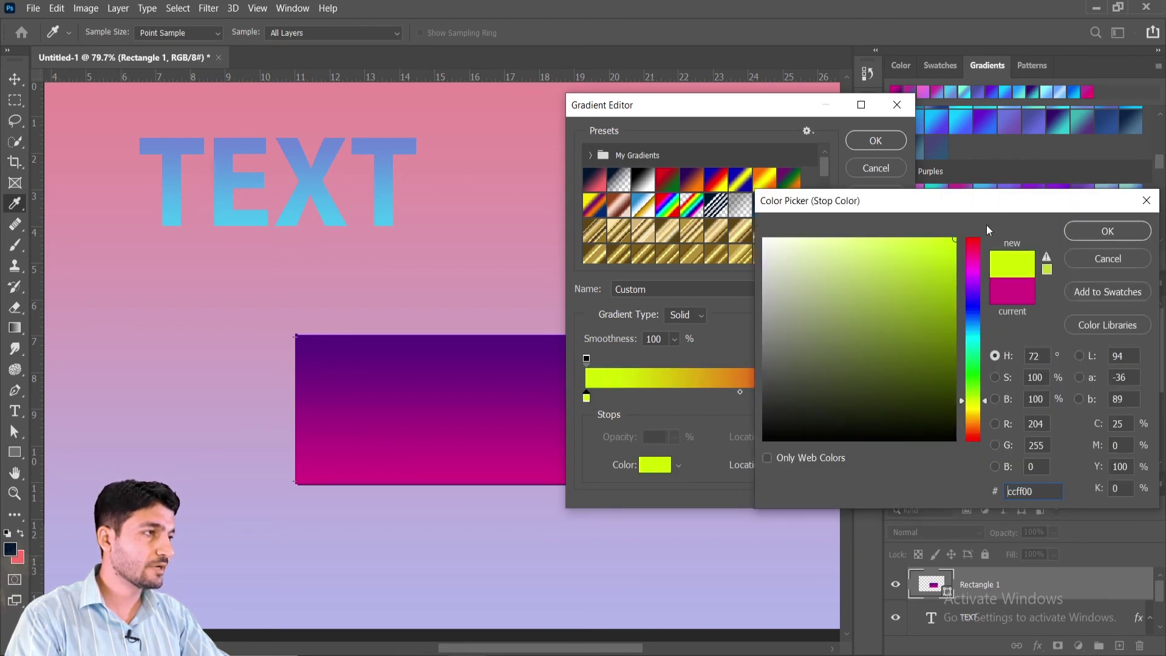
drag(977, 258, 976, 285)
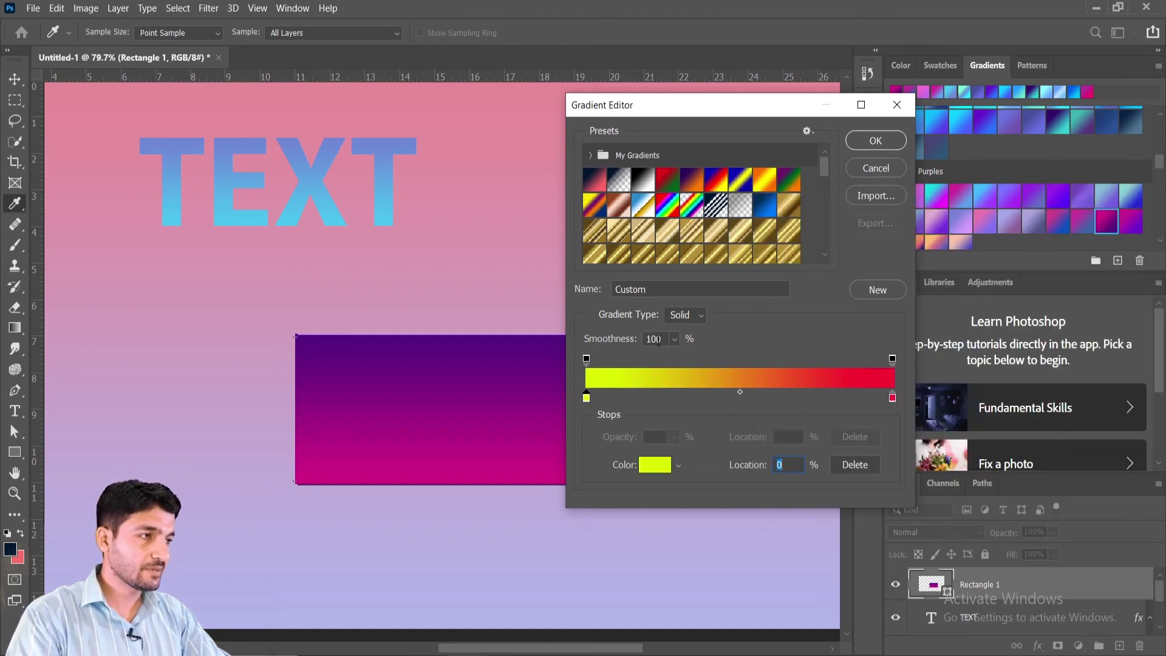
- Try lowering the opacity of the opacity stop at the gradient's red end
click(893, 359)
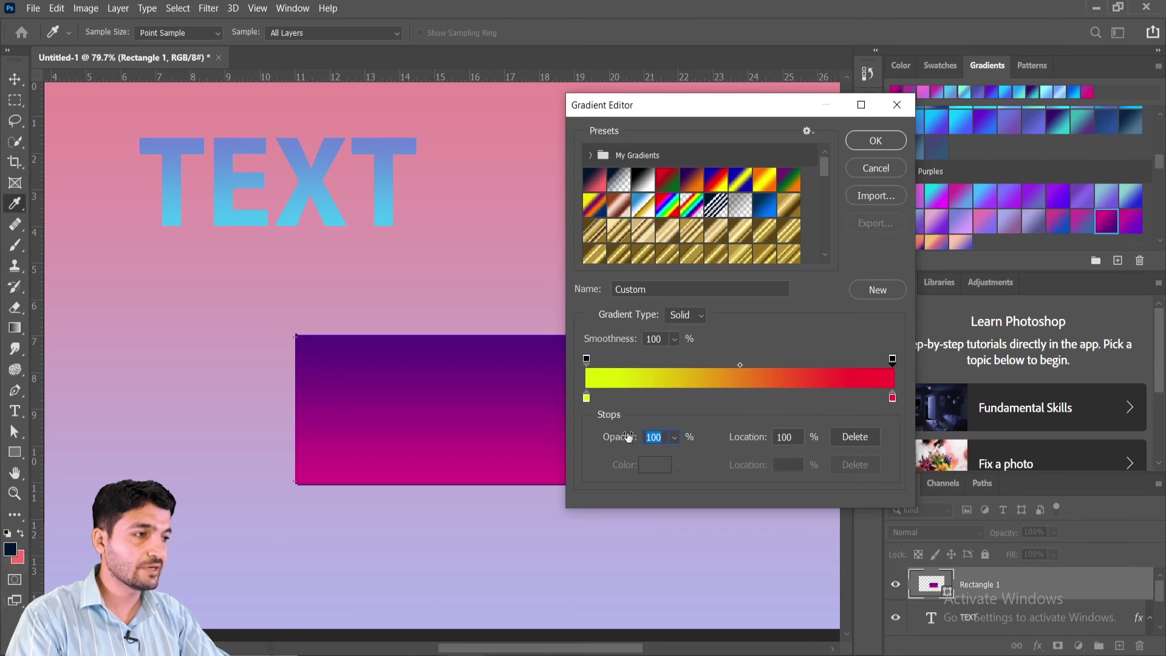
click(673, 437)
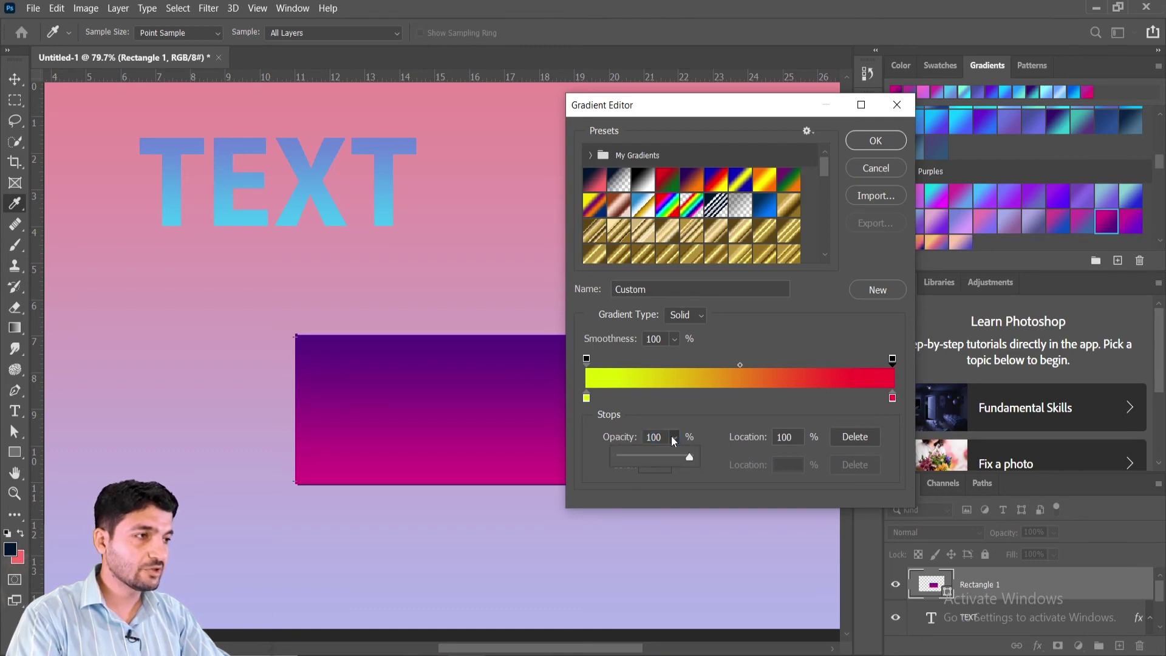
drag(683, 451, 632, 458)
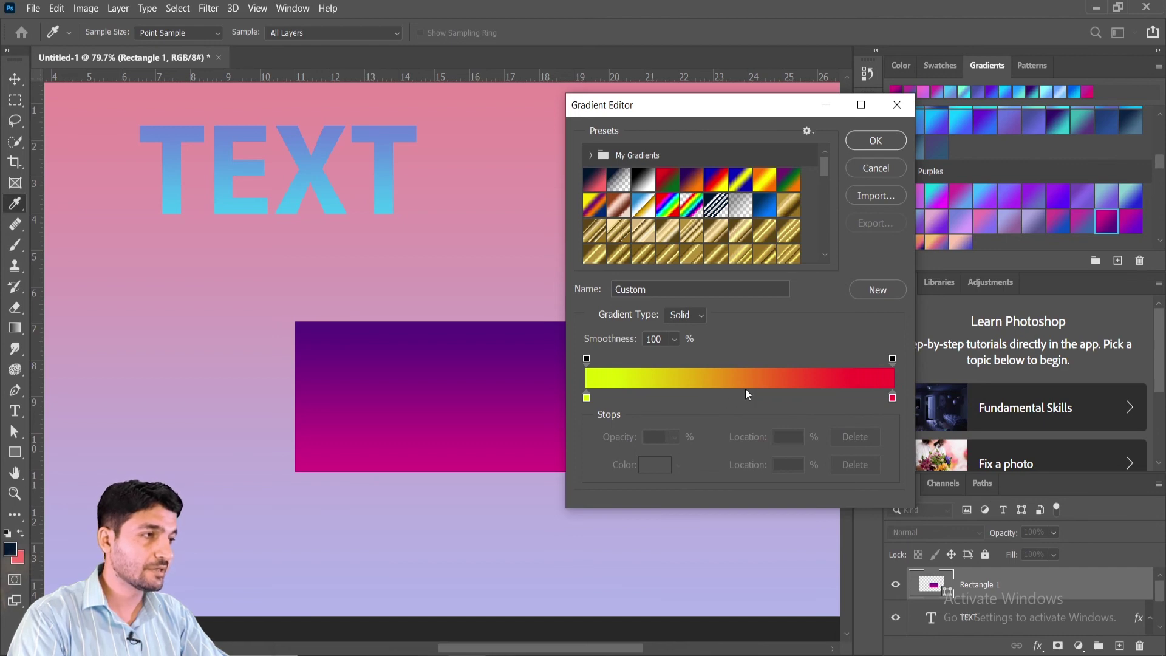
- Add a colour stop at the 68% location of the gradient and set its colour to blue, 1500dc
click(797, 398)
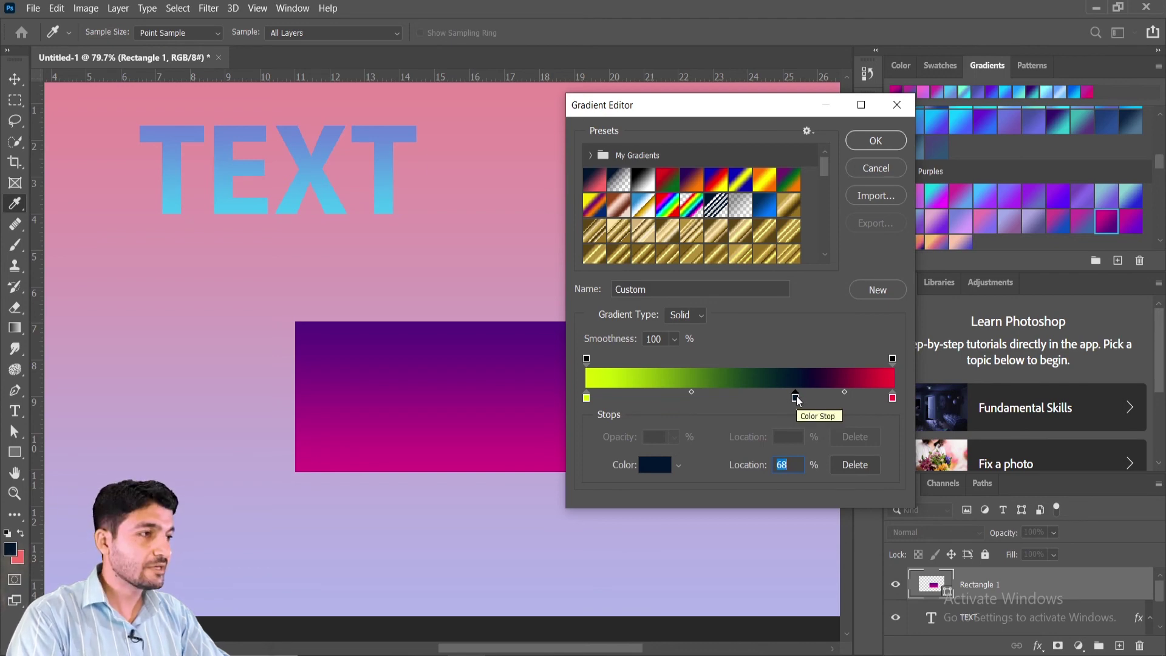
double_click(795, 399)
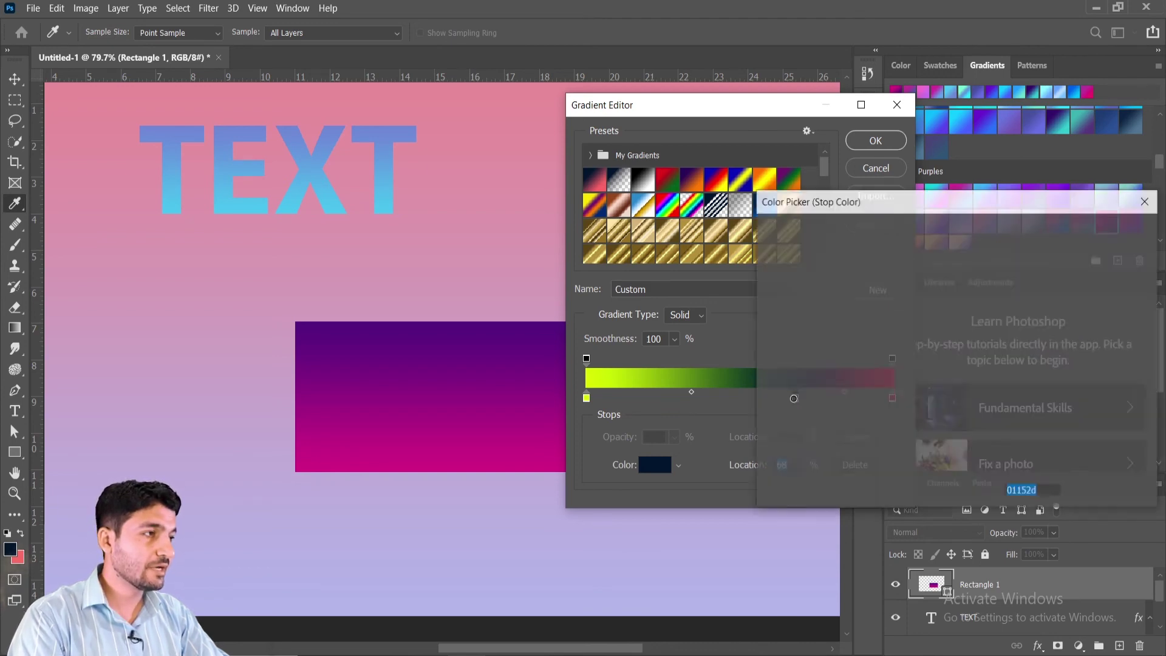
drag(976, 325, 976, 301)
click(956, 266)
key(Return)
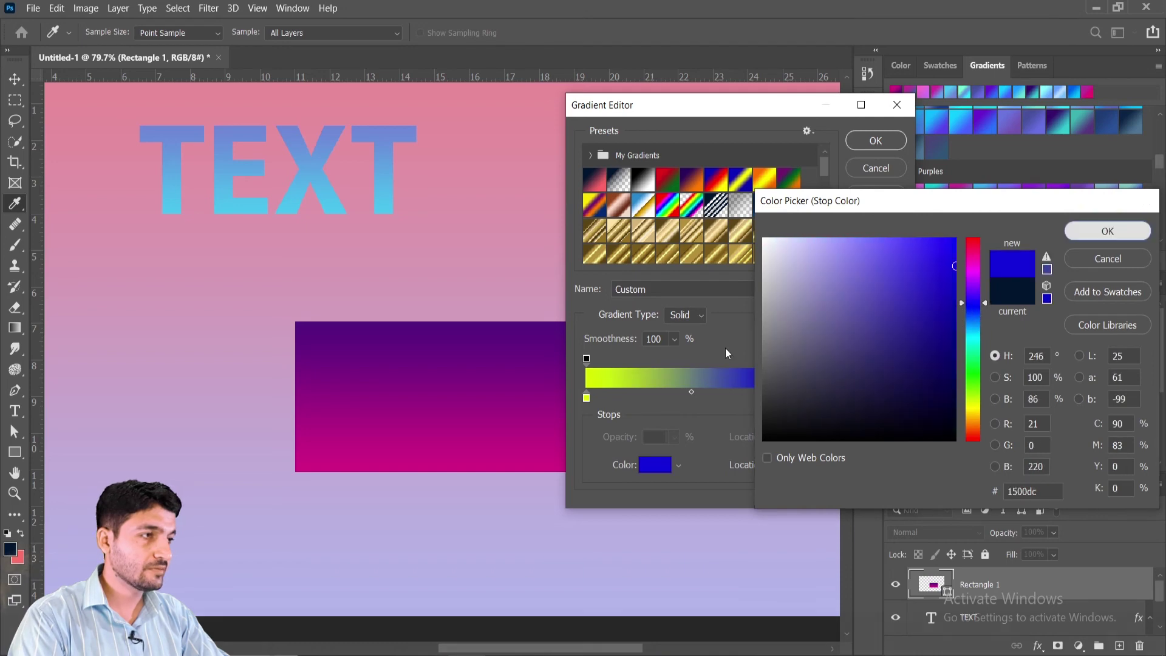
- Add a colour stop at the 26% location of the gradient and set its colour to magenta, dc007c
click(667, 398)
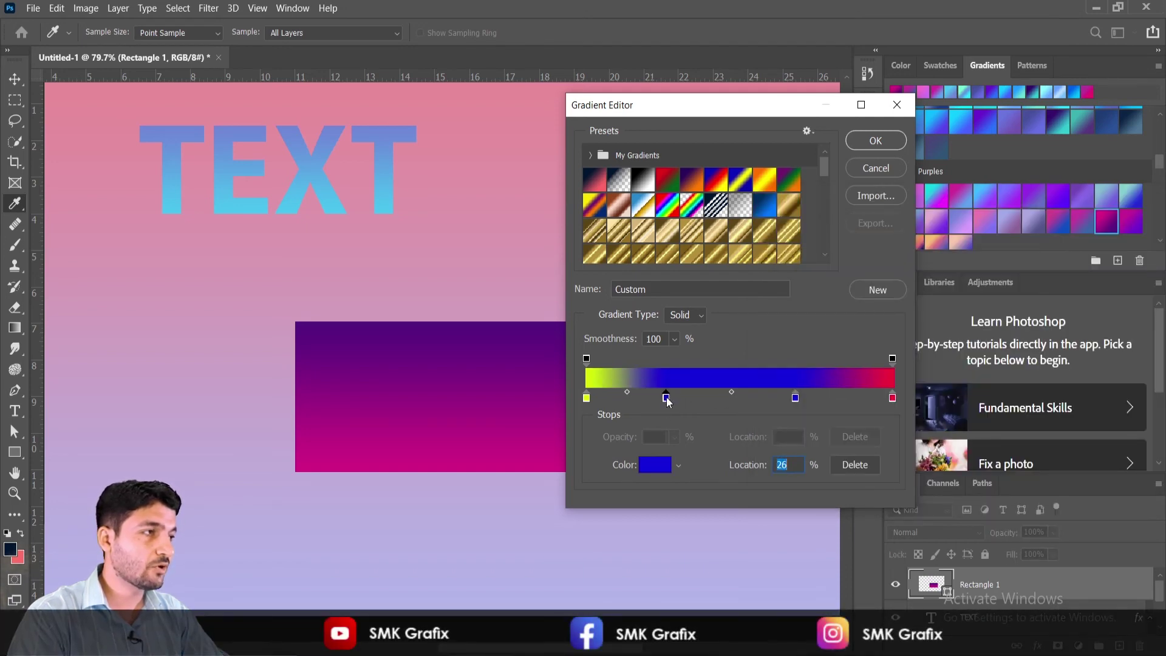
double_click(667, 397)
click(973, 263)
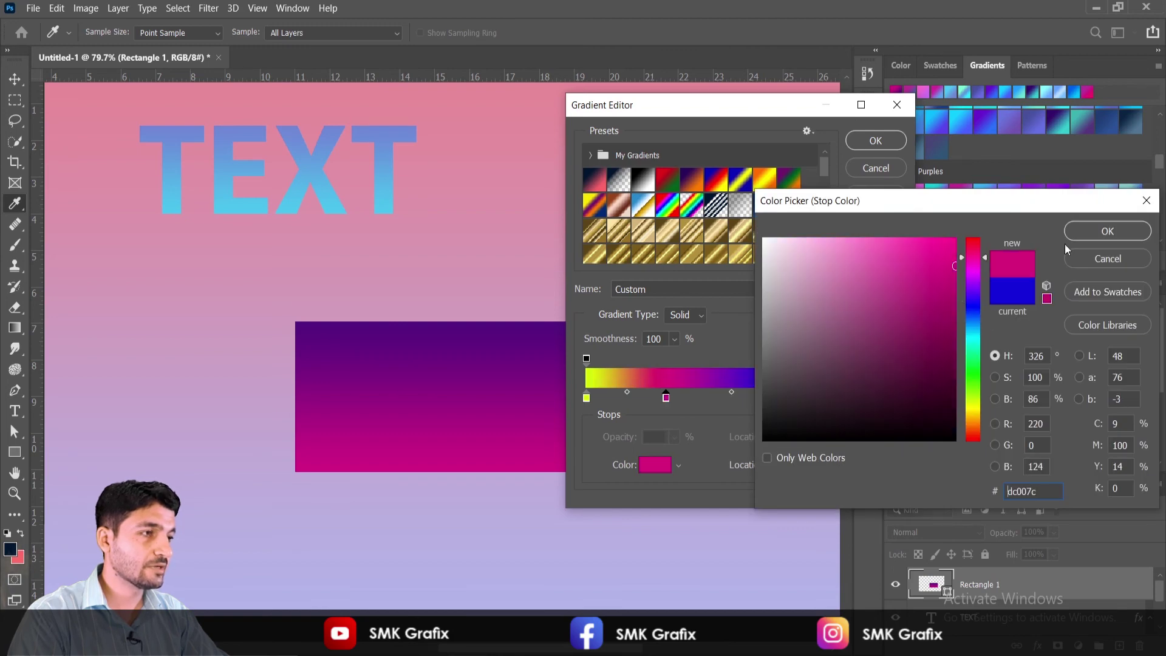
click(1108, 231)
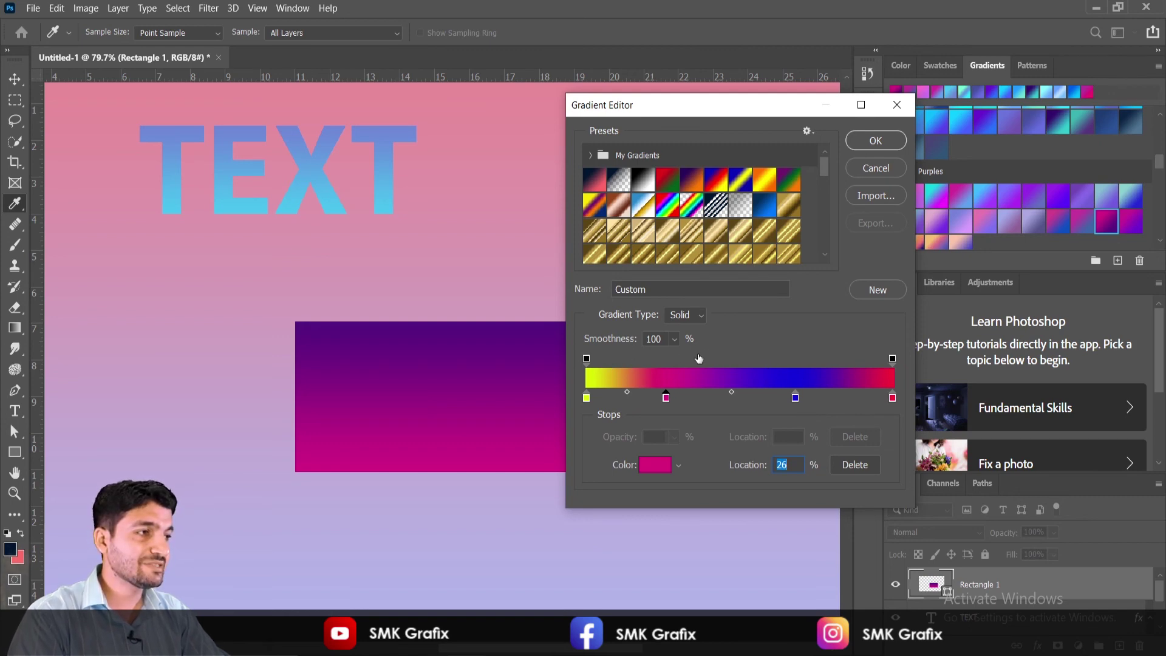
- Add an opacity stop at the 47% location, then try another between it and the red end and delete that one
click(733, 365)
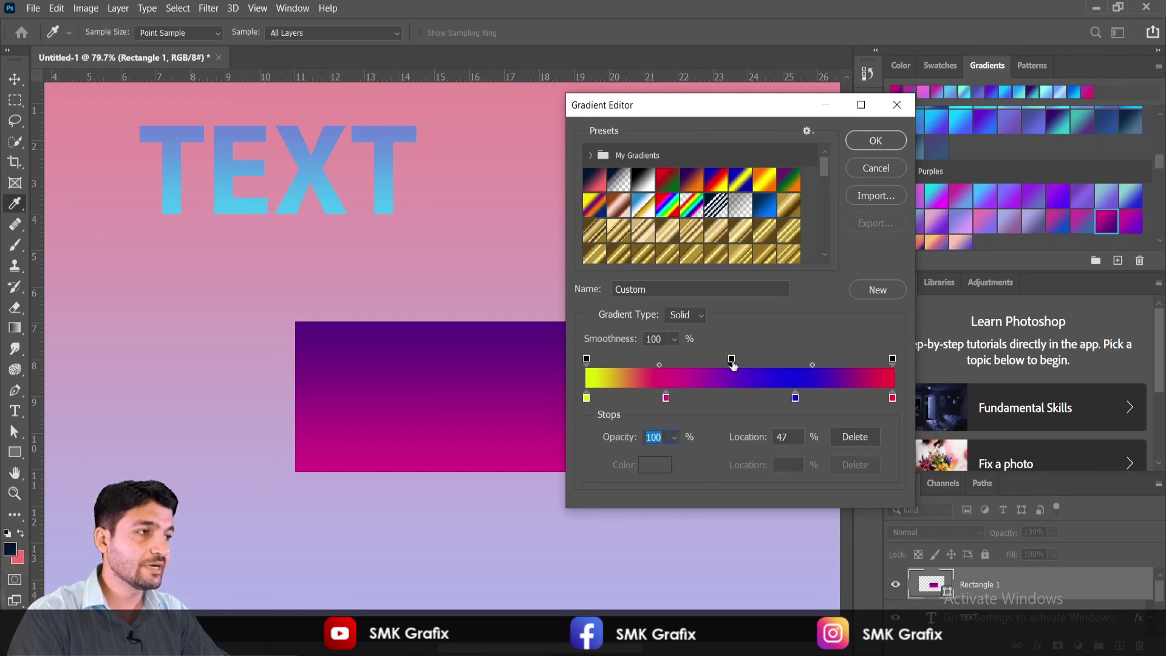
click(803, 364)
key(Delete)
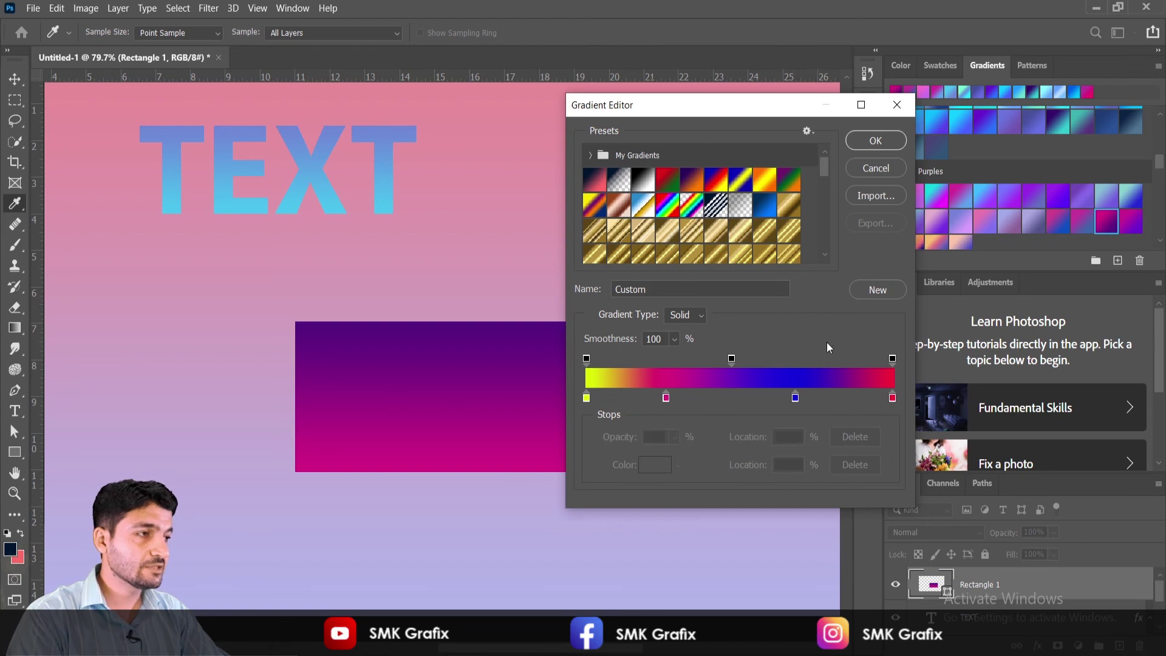
- Remove the blue colour stop and the middle opacity stop from the gradient
click(795, 398)
drag(795, 399, 795, 414)
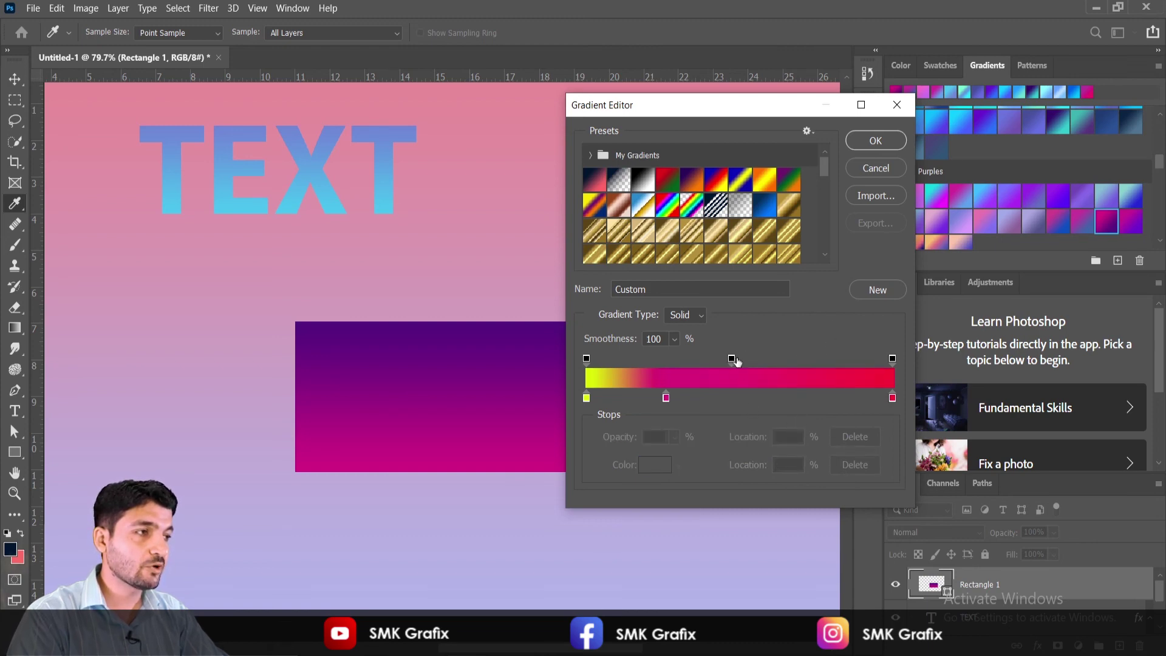
drag(734, 362, 731, 343)
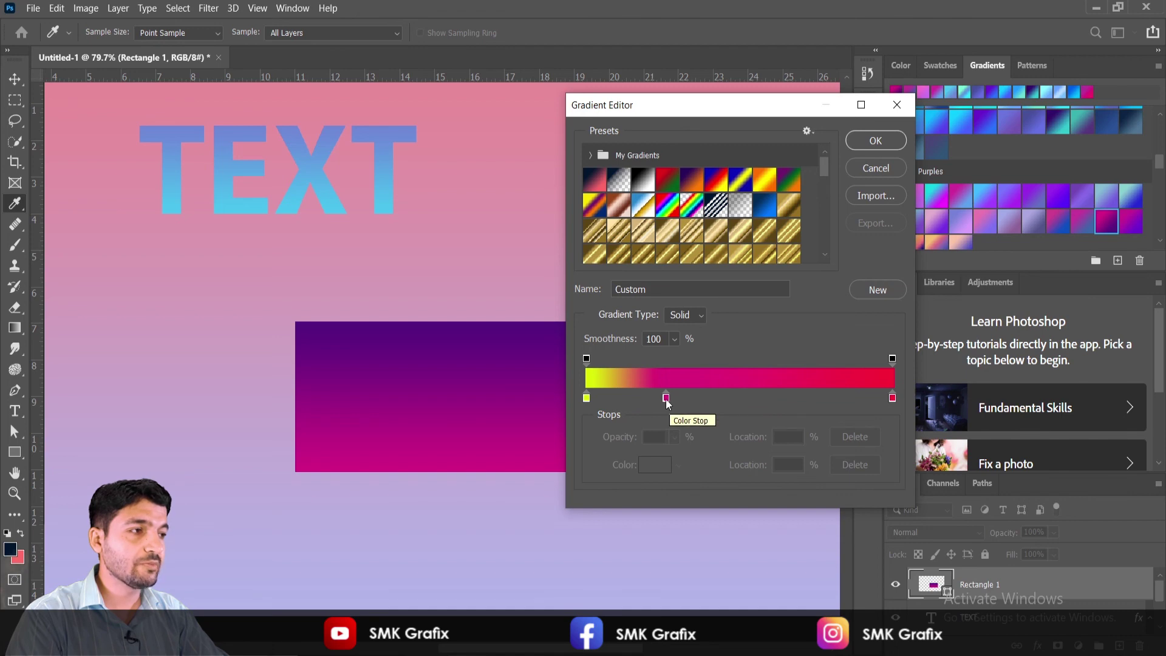
- Shift the magenta colour stop slightly toward the middle and place a duplicate of it at the 67% location
drag(666, 403, 793, 395)
key(alt)
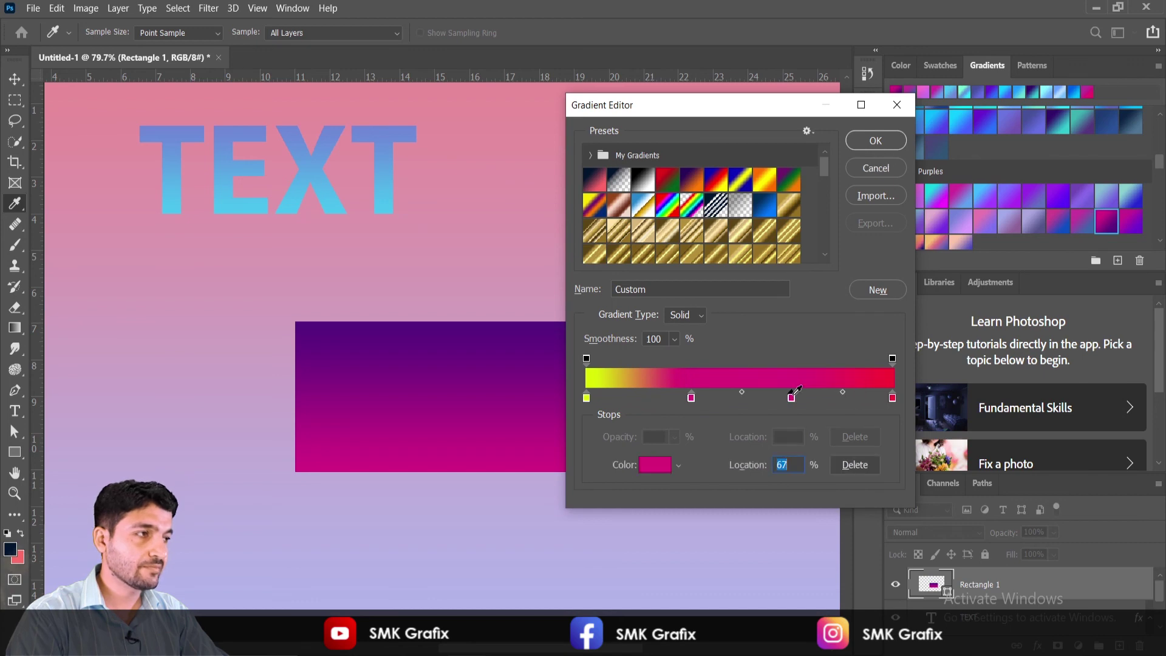
- Try an opacity stop at the 77% location, reposition it to 60% and enter 0 for its opacity
click(819, 360)
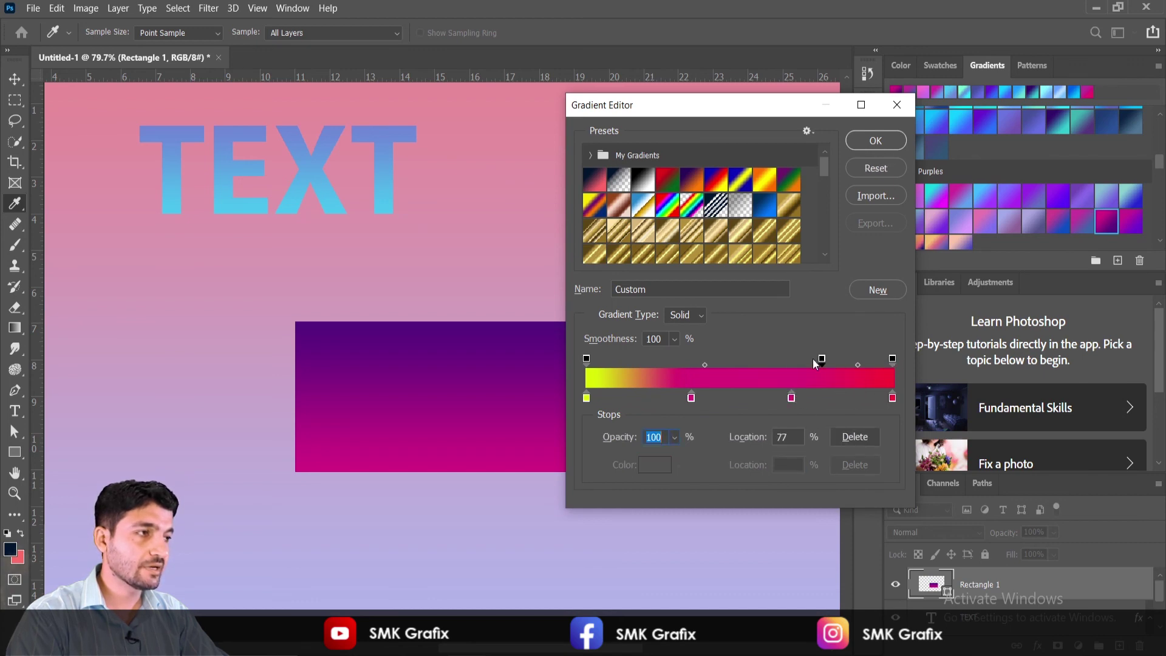
drag(762, 362, 773, 363)
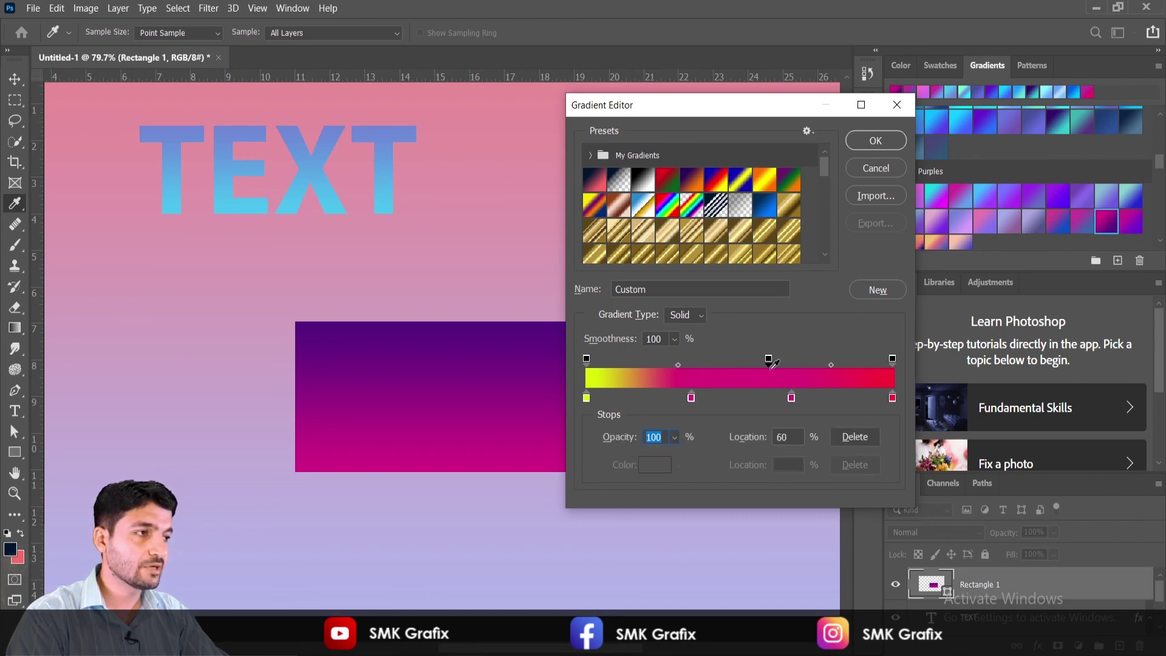
text(0)
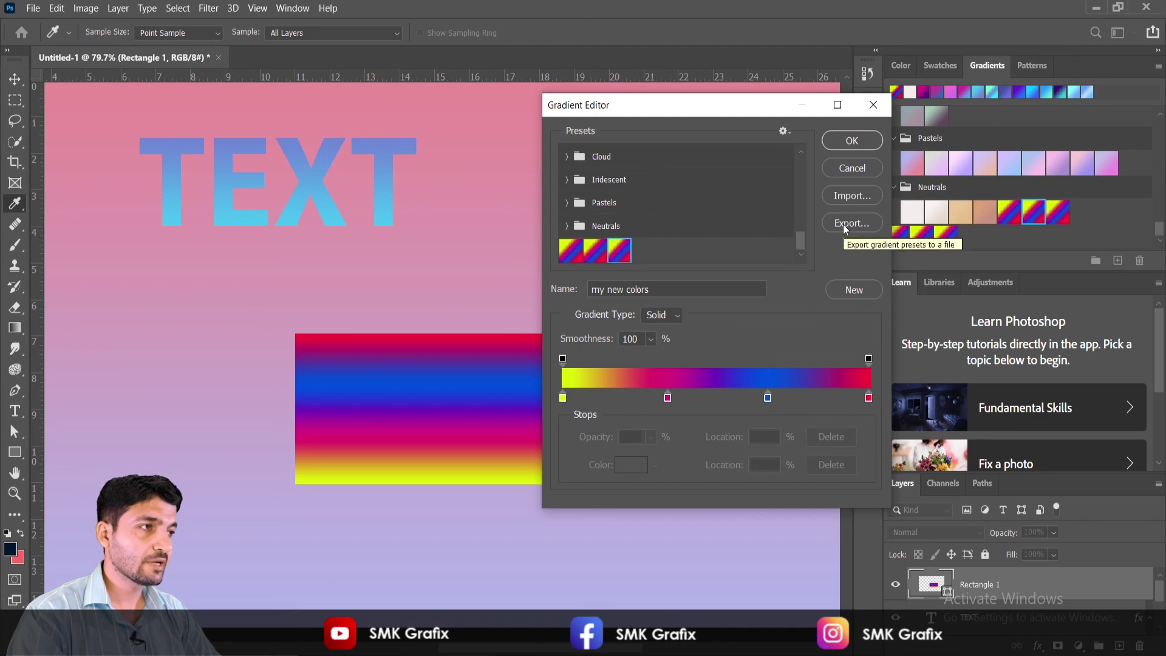
- View the export and import file dialogs for gradient presets, cancelling them without saving or loading a file
click(843, 224)
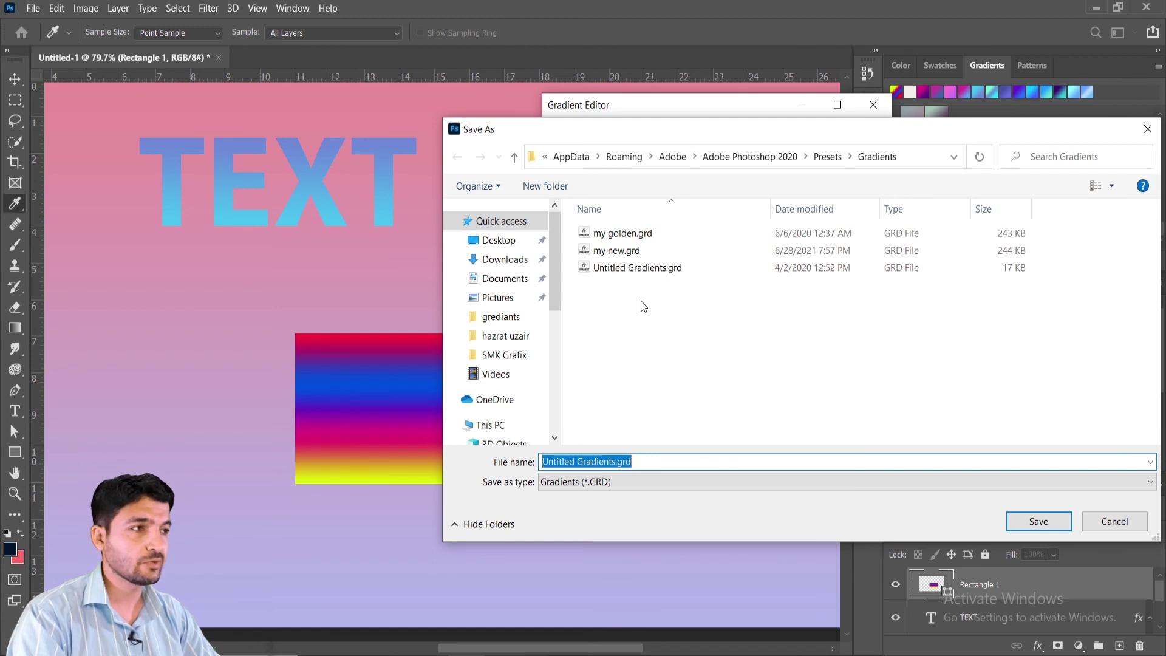
click(1058, 526)
click(687, 338)
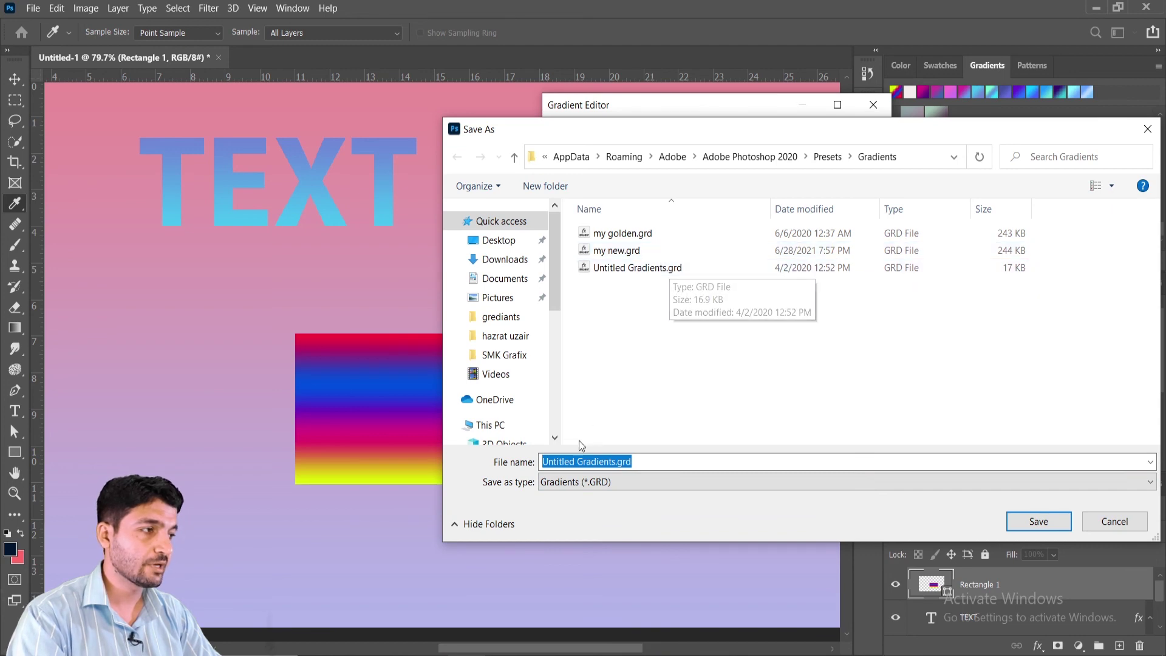
click(1114, 522)
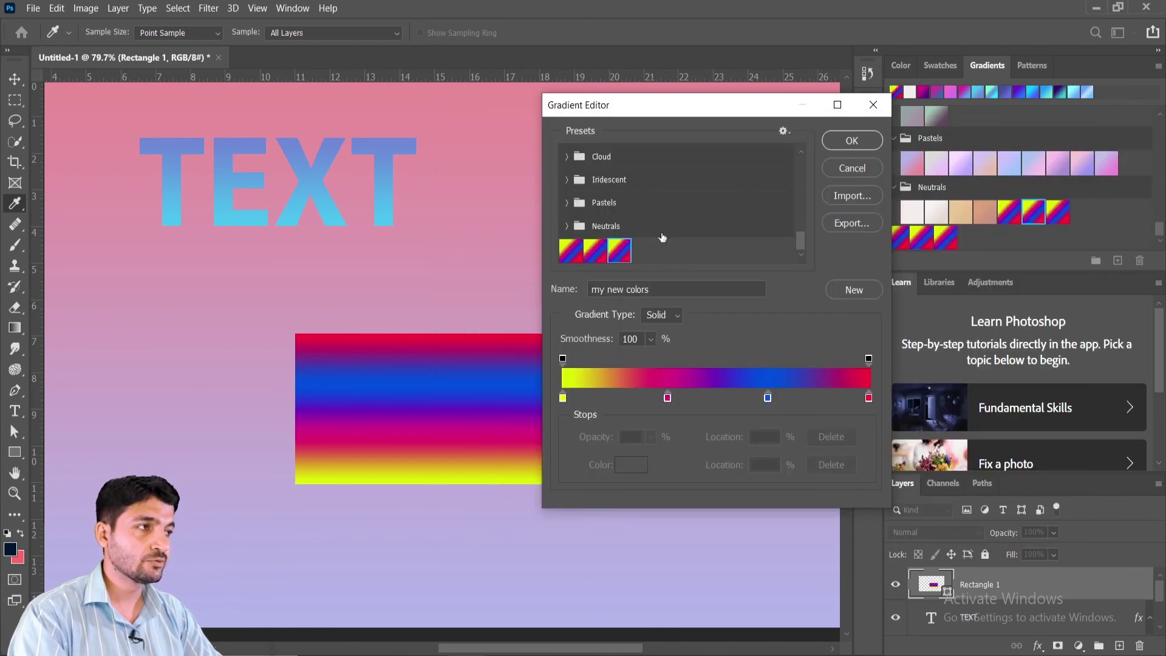
click(850, 223)
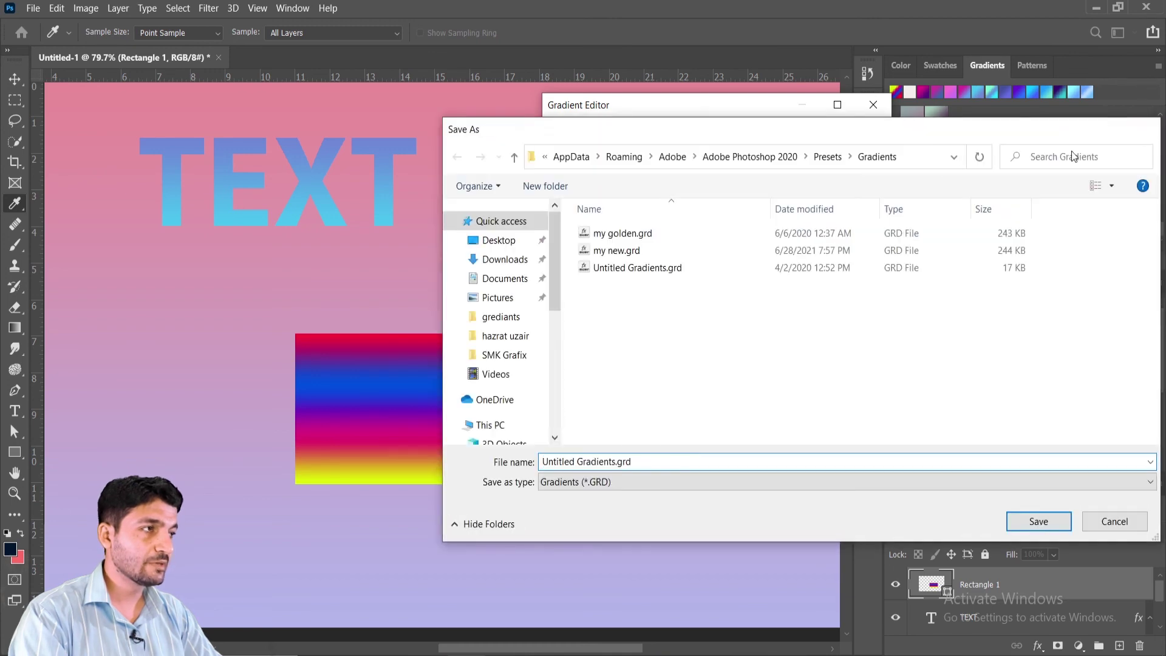
click(1148, 130)
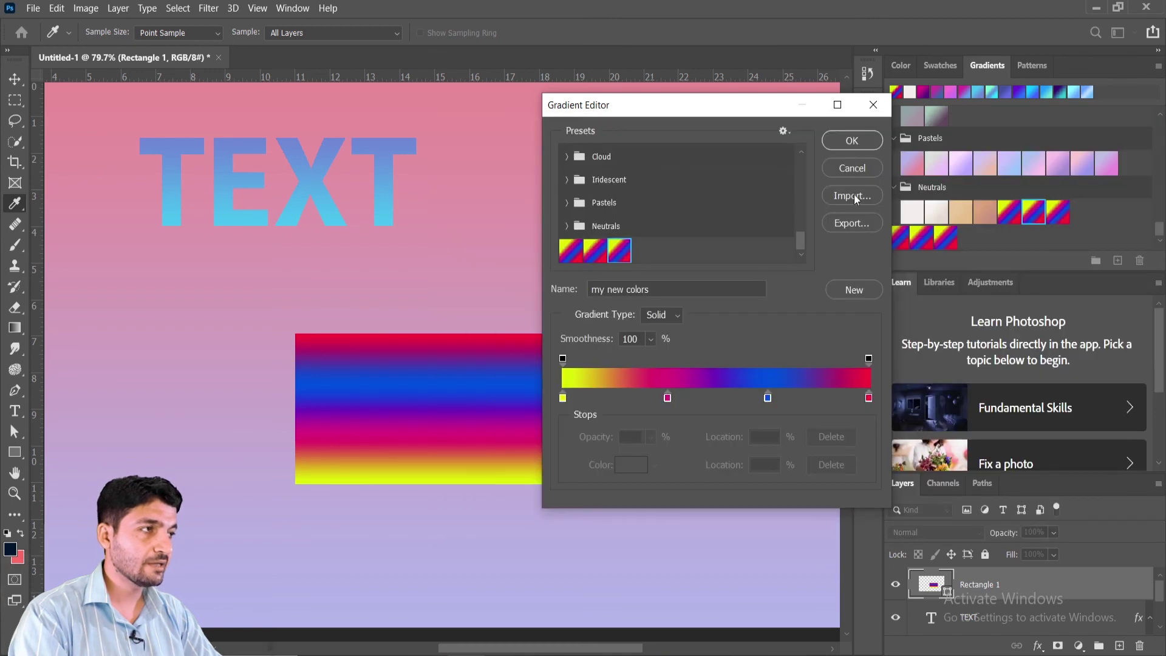
click(852, 198)
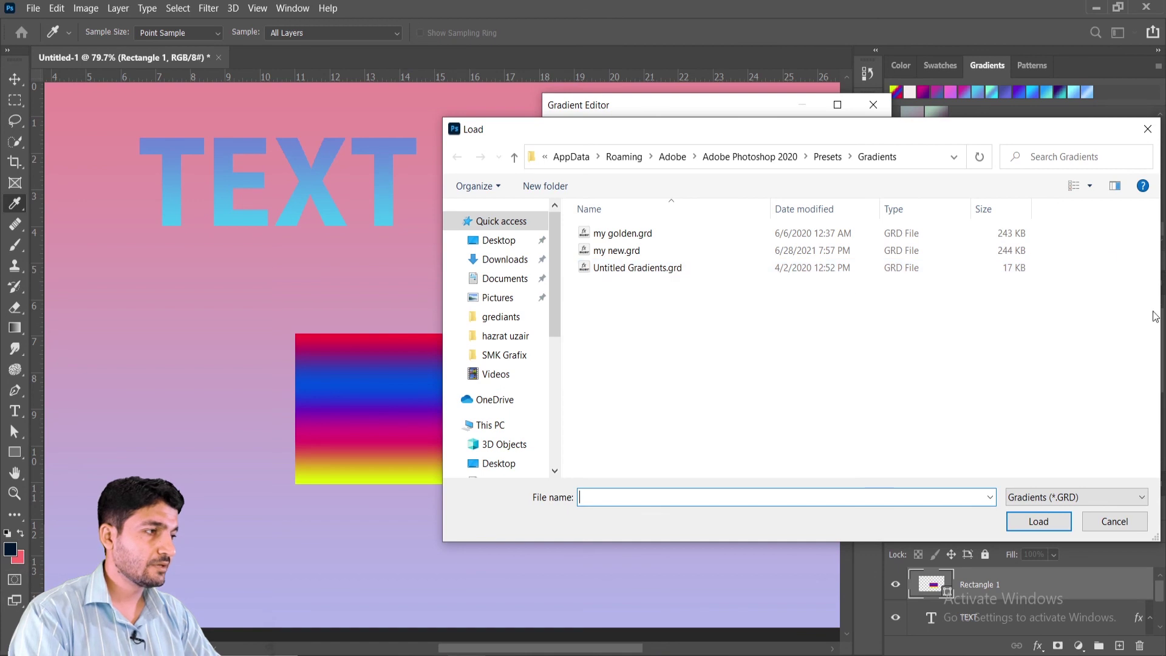
click(1115, 521)
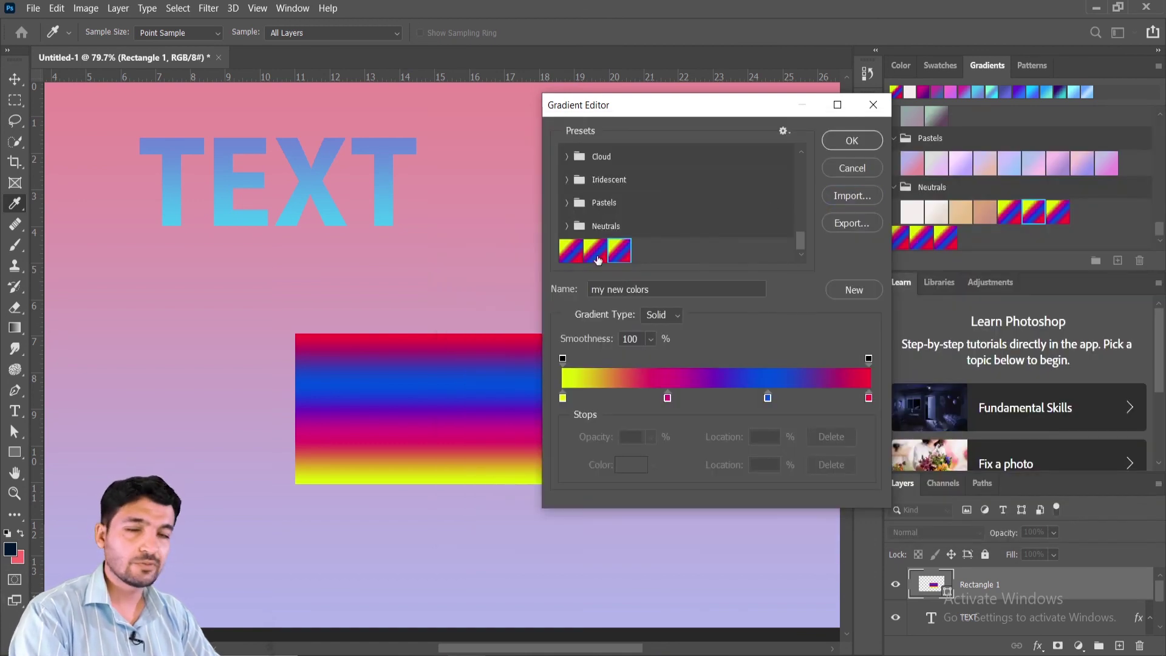